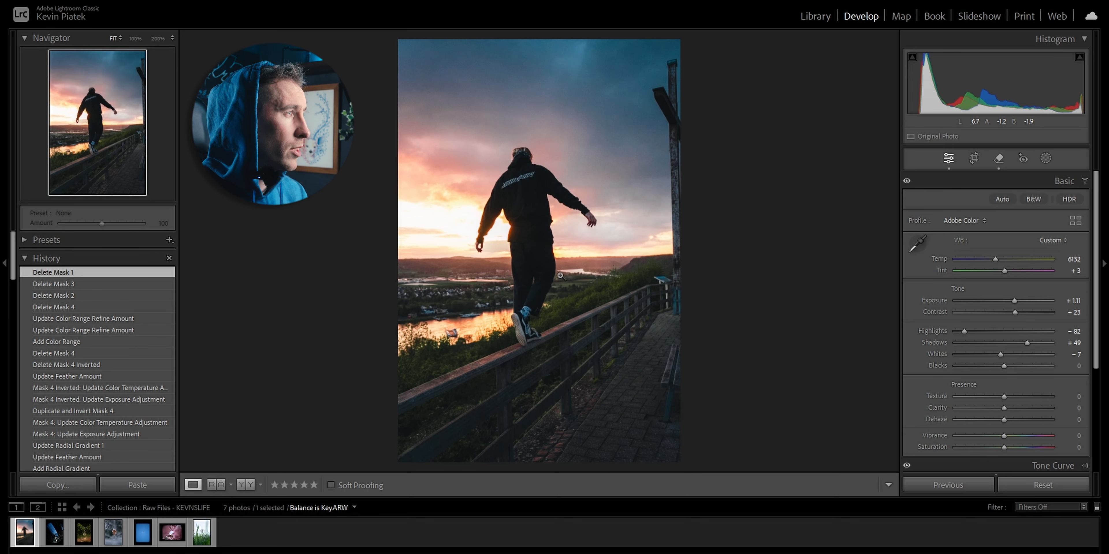
# - Open masking for the sunset photo and create a mask that automatically selects the subject
pyautogui.click(1046, 158)
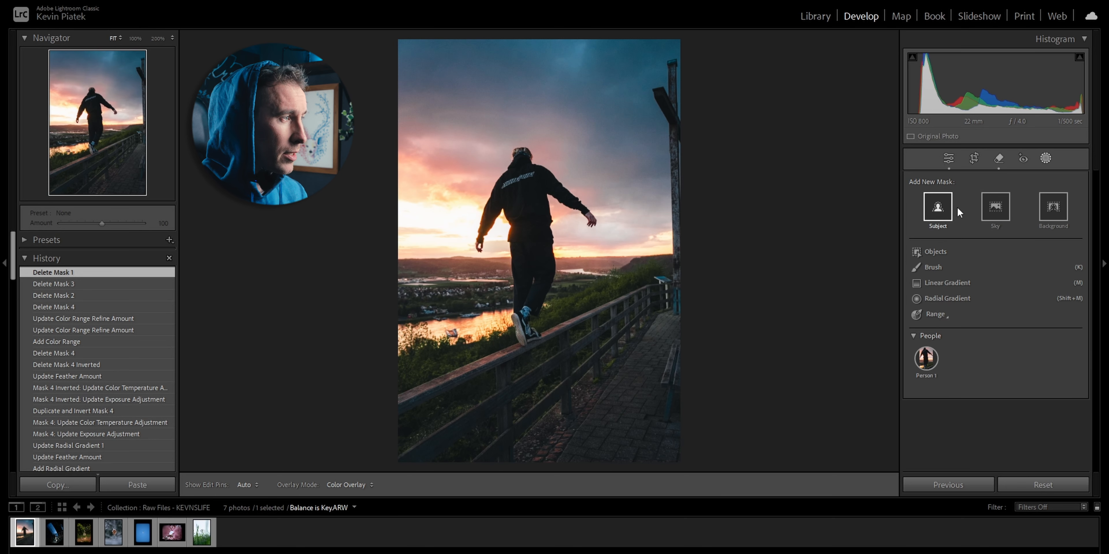
pyautogui.click(938, 250)
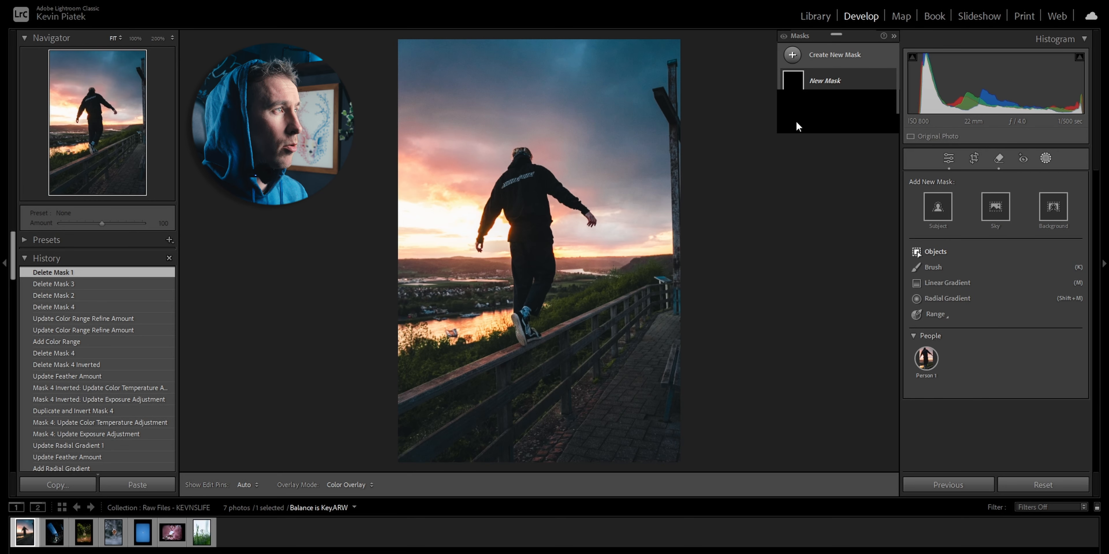
pyautogui.click(793, 58)
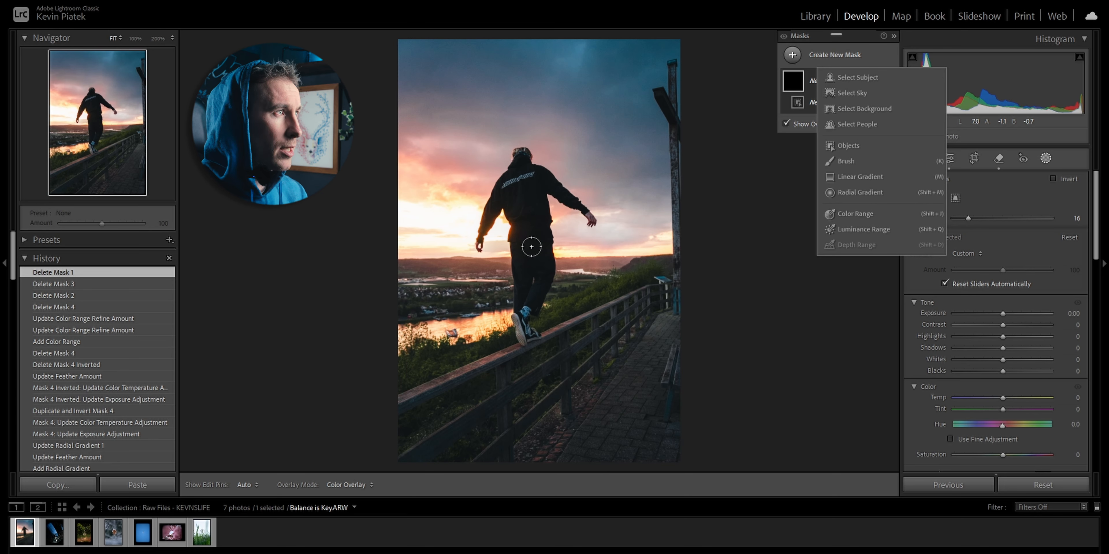
pyautogui.click(843, 79)
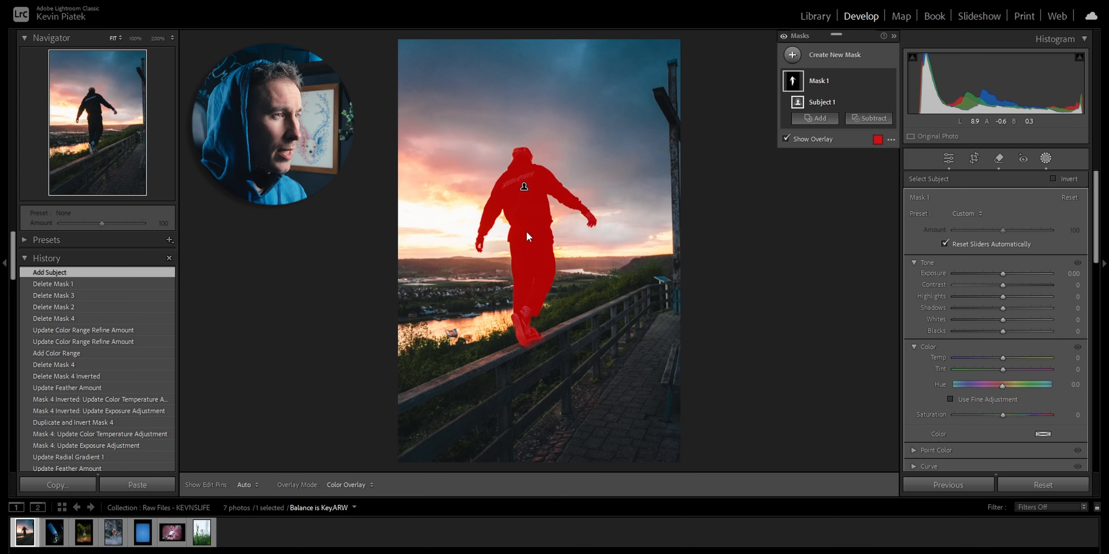
# - Hide the overlay and set the subject mask's Shadows to 23 and Whites to 13
pyautogui.click(100, 153)
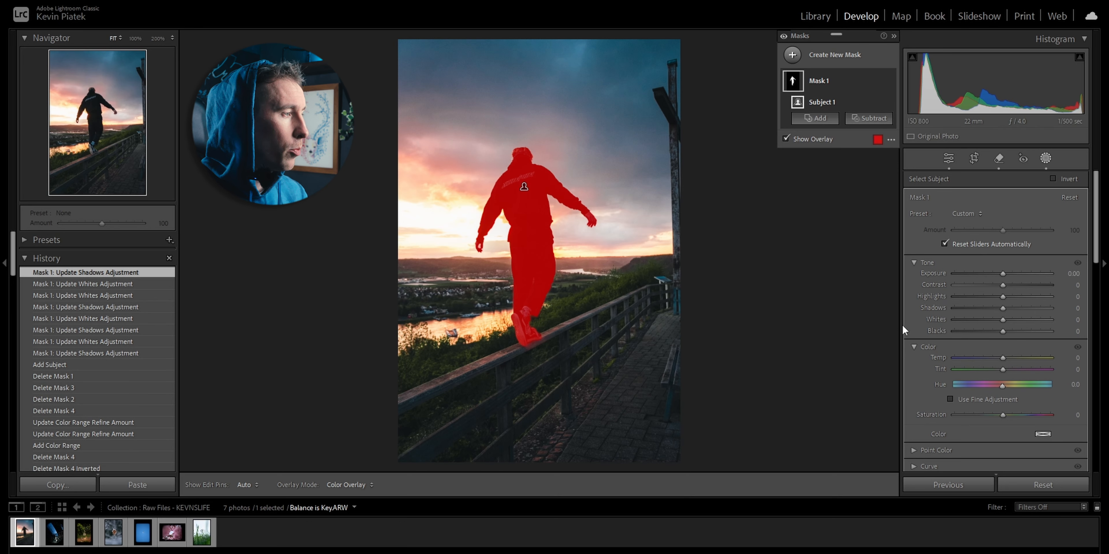
pyautogui.press('o')
pyautogui.moveTo(1003, 308); pyautogui.dragTo(1011, 320)
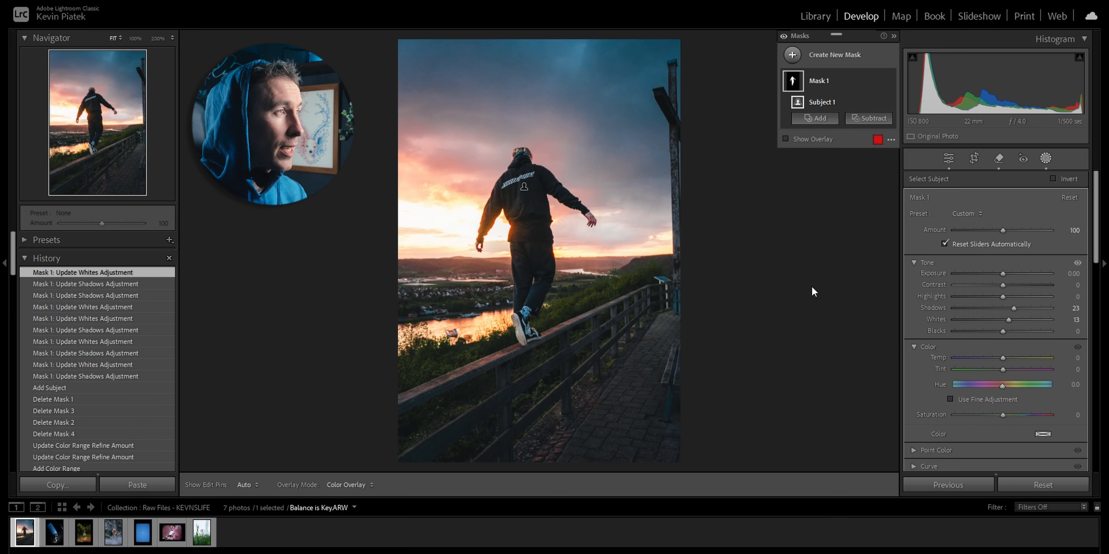
# - Create a new sky mask and inspect its edges around the man's head at 100% zoom
pyautogui.click(792, 56)
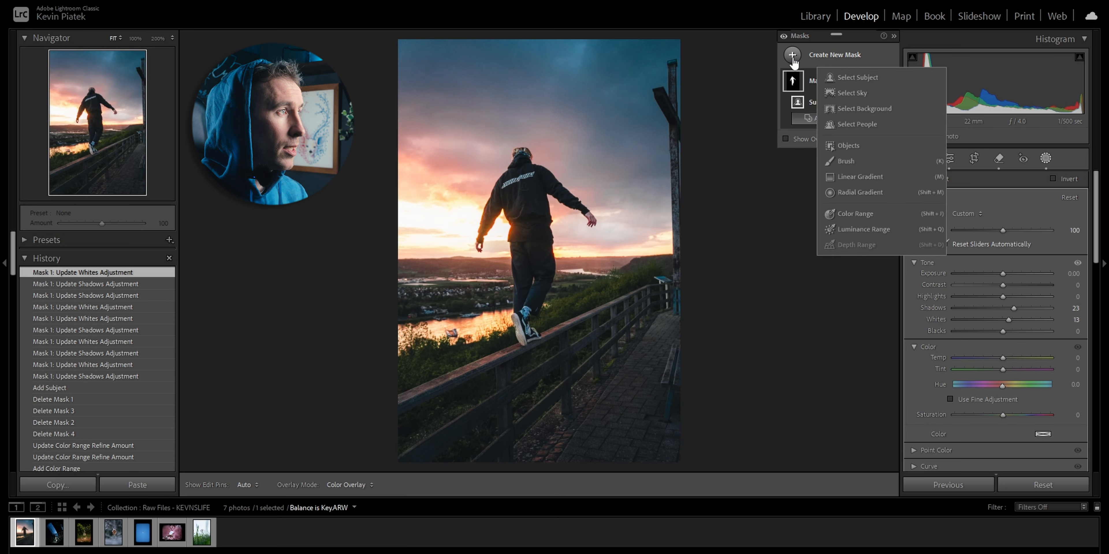
pyautogui.click(854, 92)
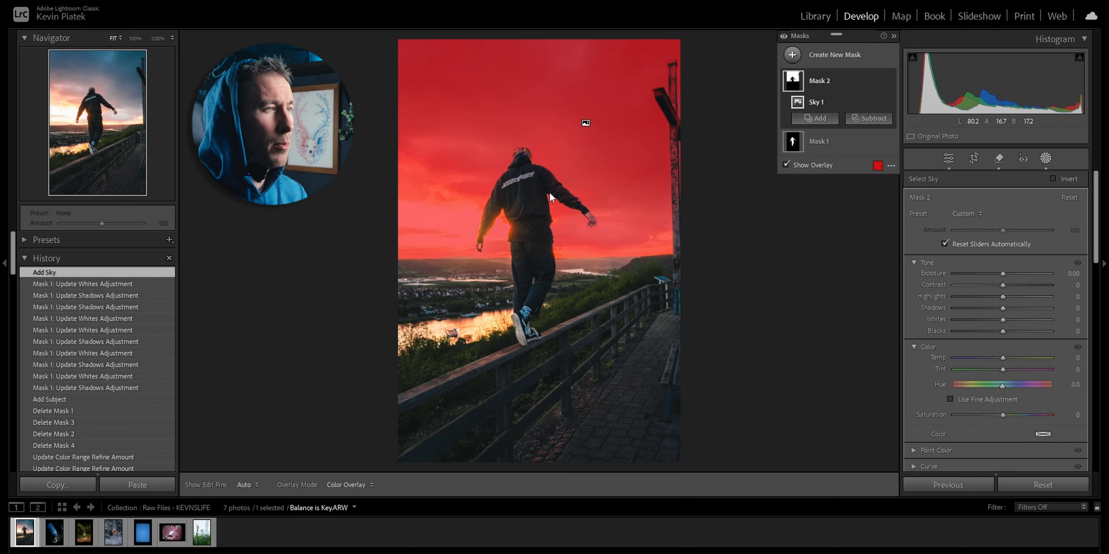
pyautogui.click(135, 38)
pyautogui.click(93, 99)
pyautogui.moveTo(94, 99); pyautogui.dragTo(94, 93)
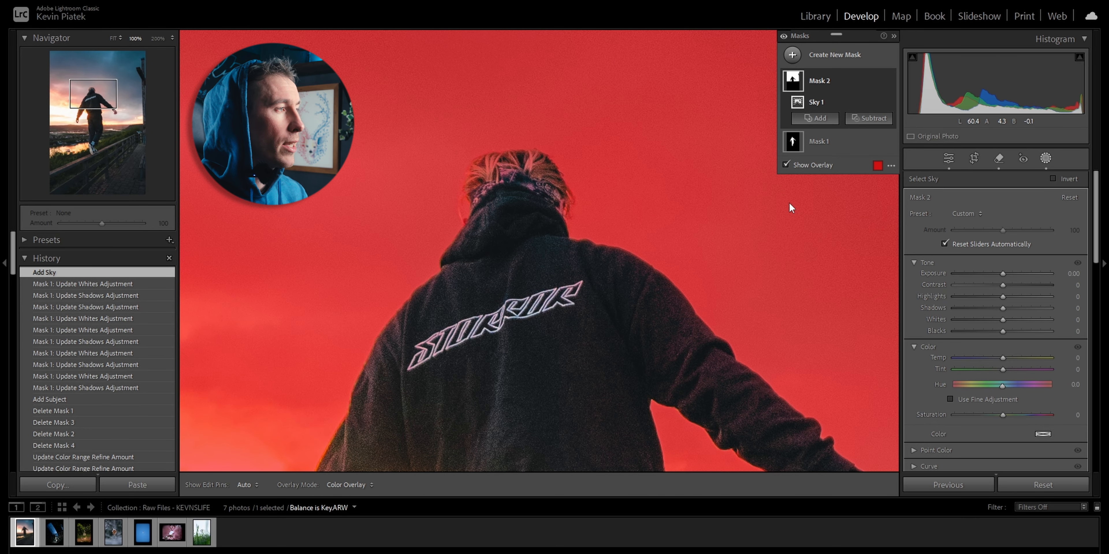
# - Try a yellow mask overlay, return it to red, and increase the overlay opacity
pyautogui.click(877, 167)
pyautogui.click(718, 251)
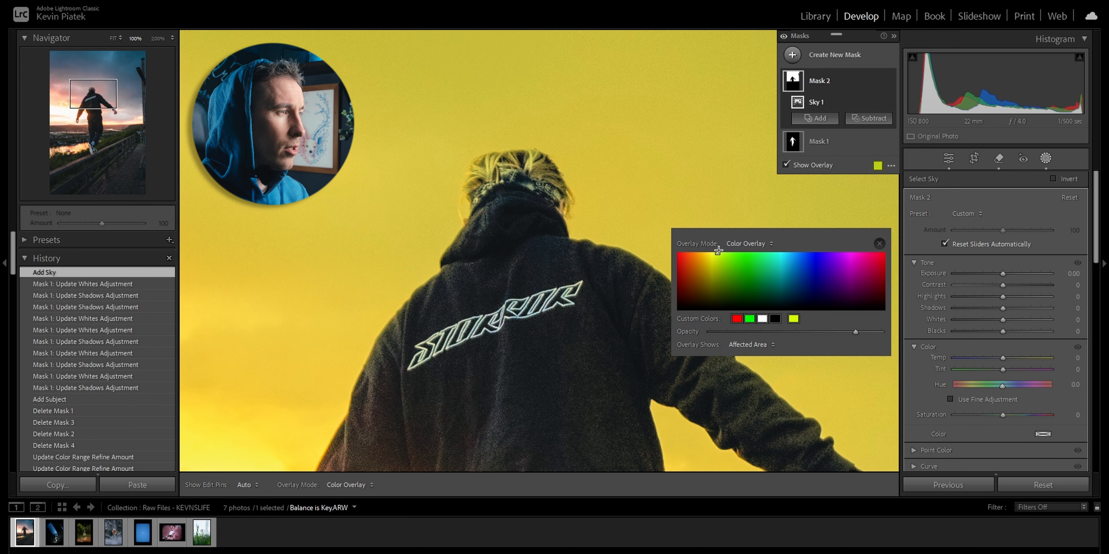
pyautogui.moveTo(718, 250); pyautogui.dragTo(673, 247)
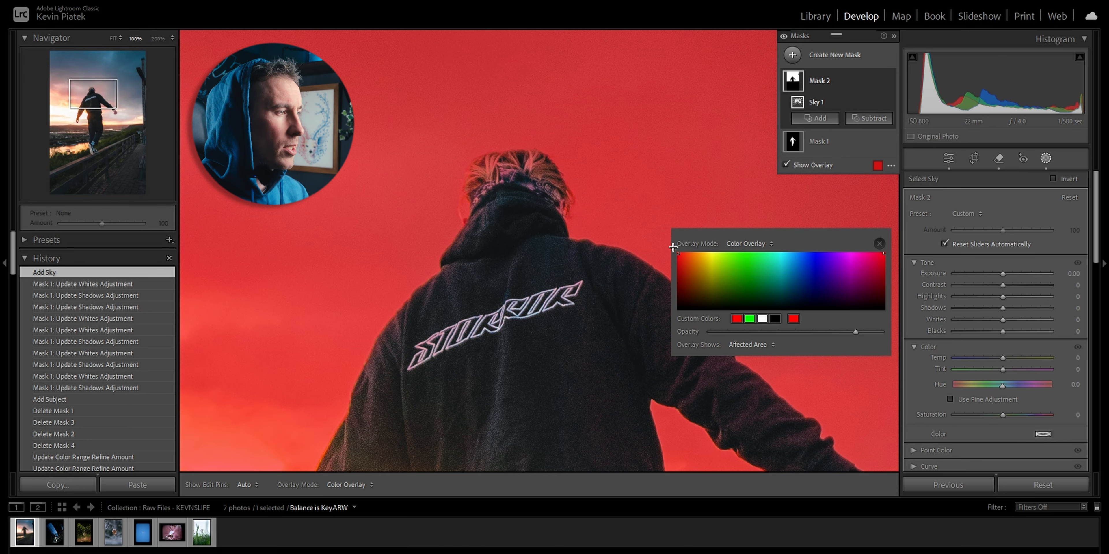
pyautogui.moveTo(816, 332); pyautogui.dragTo(877, 331)
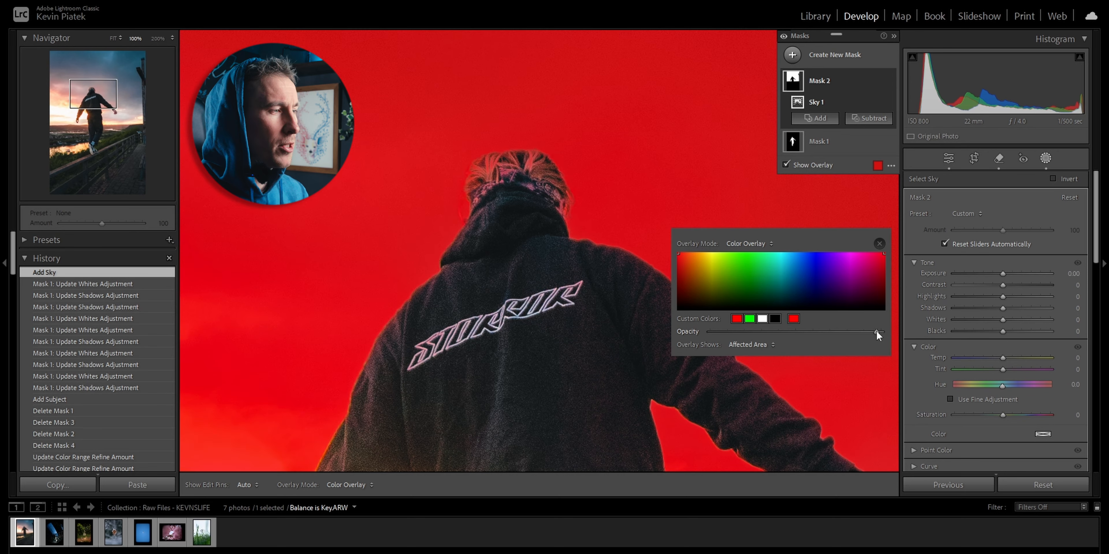
pyautogui.click(879, 244)
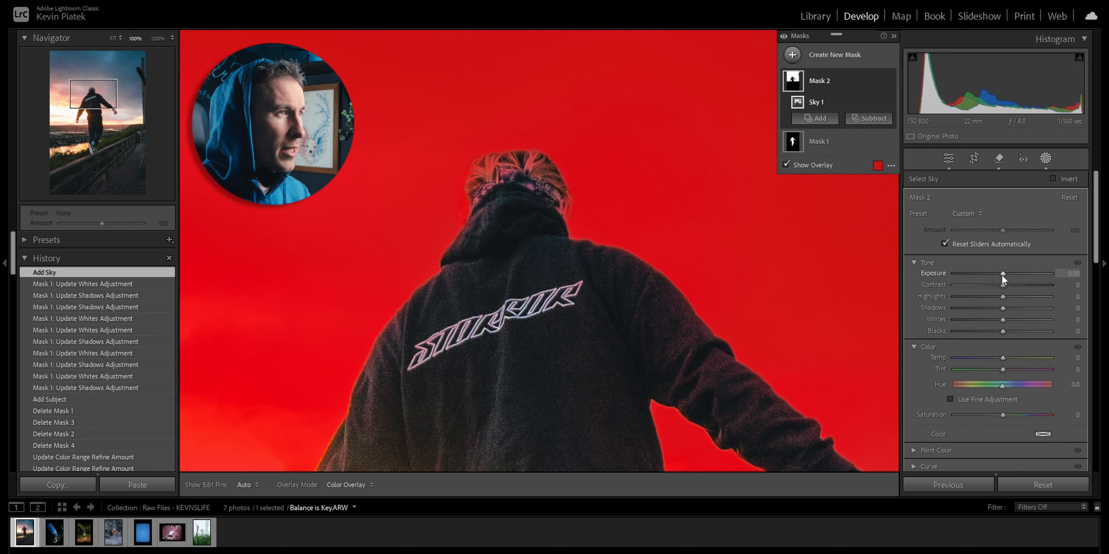
# - Try lowering the exposure of the sky mask with the overlay hidden
pyautogui.press('o')
pyautogui.moveTo(1007, 275); pyautogui.dragTo(975, 275)
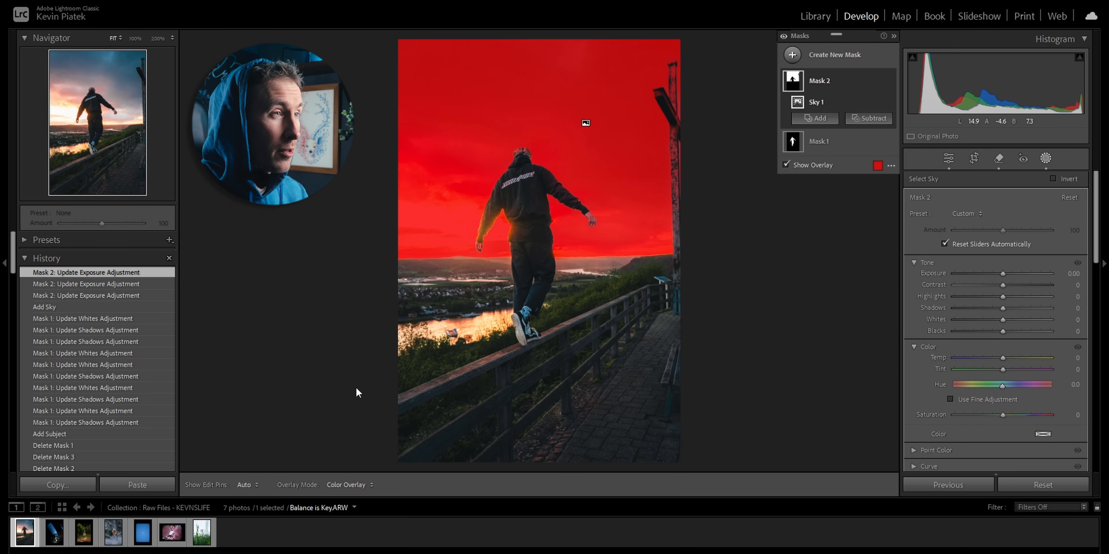
# - Create another mask that selects the subject and a separate mask that selects the background
pyautogui.click(792, 55)
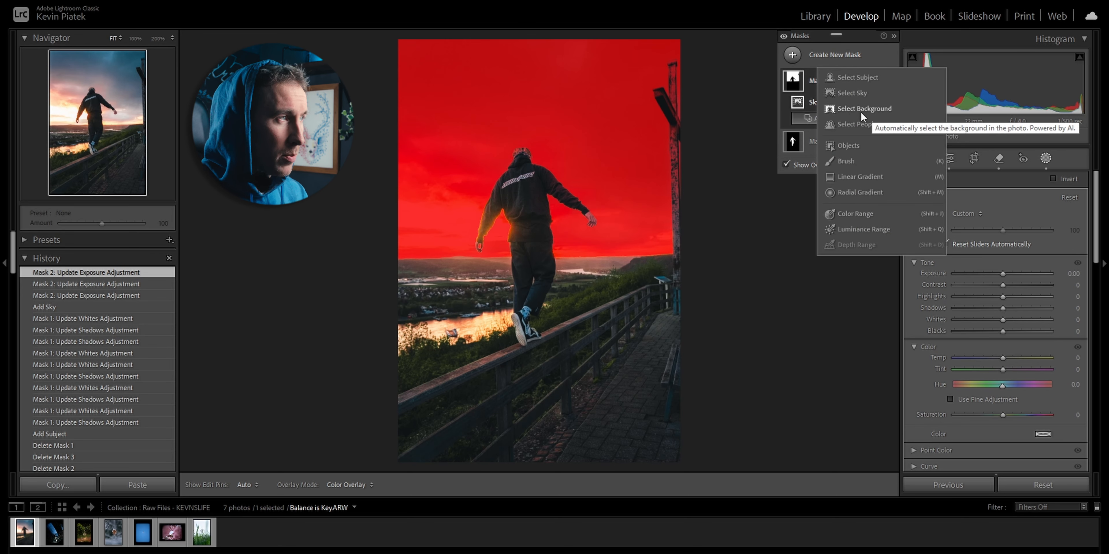
pyautogui.click(859, 78)
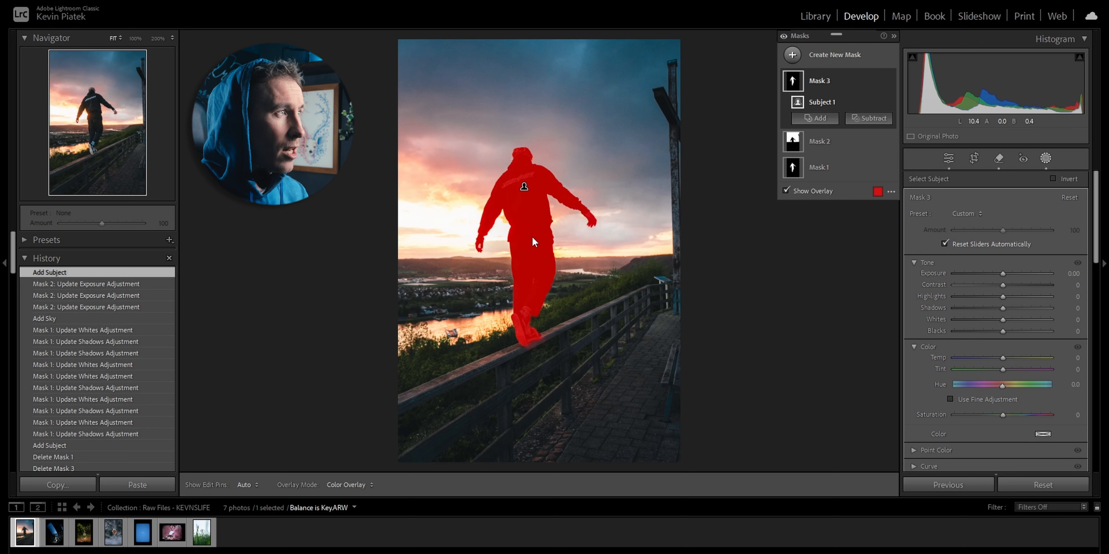
pyautogui.click(815, 118)
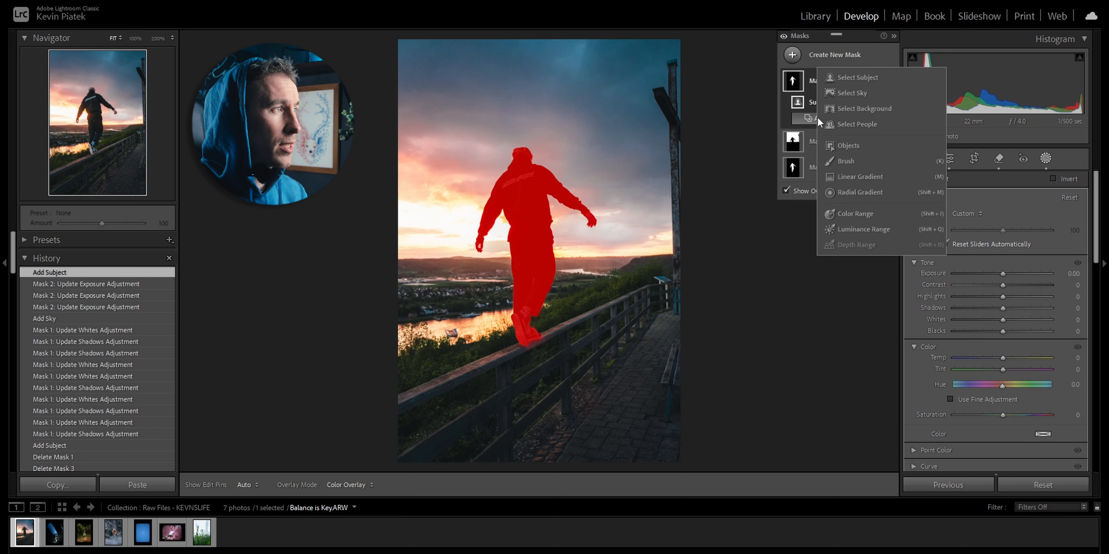
pyautogui.click(846, 112)
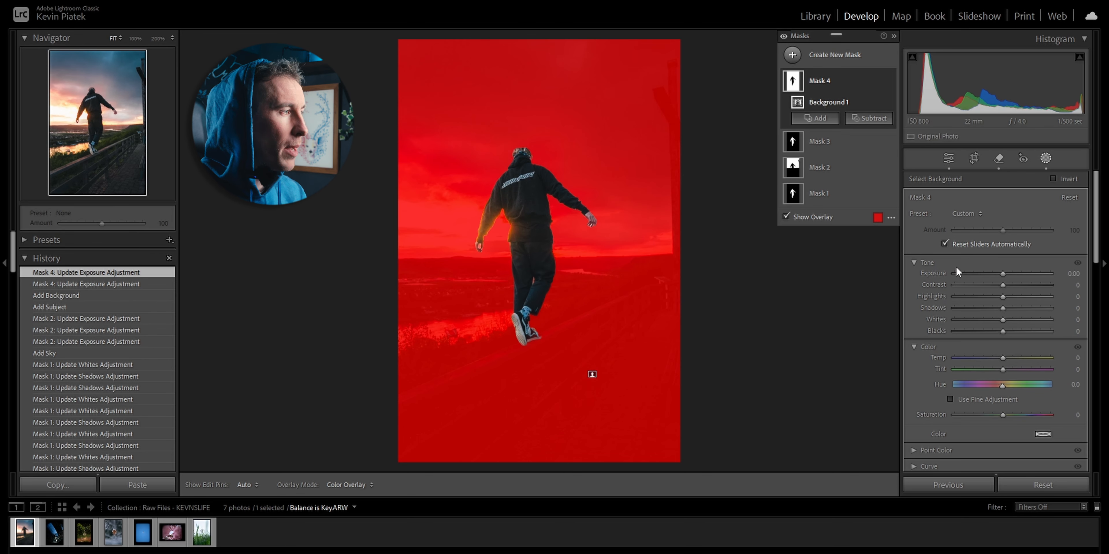
# - Set the background mask's Exposure to -0.50 and Saturation to 37
pyautogui.moveTo(1003, 274); pyautogui.dragTo(996, 275)
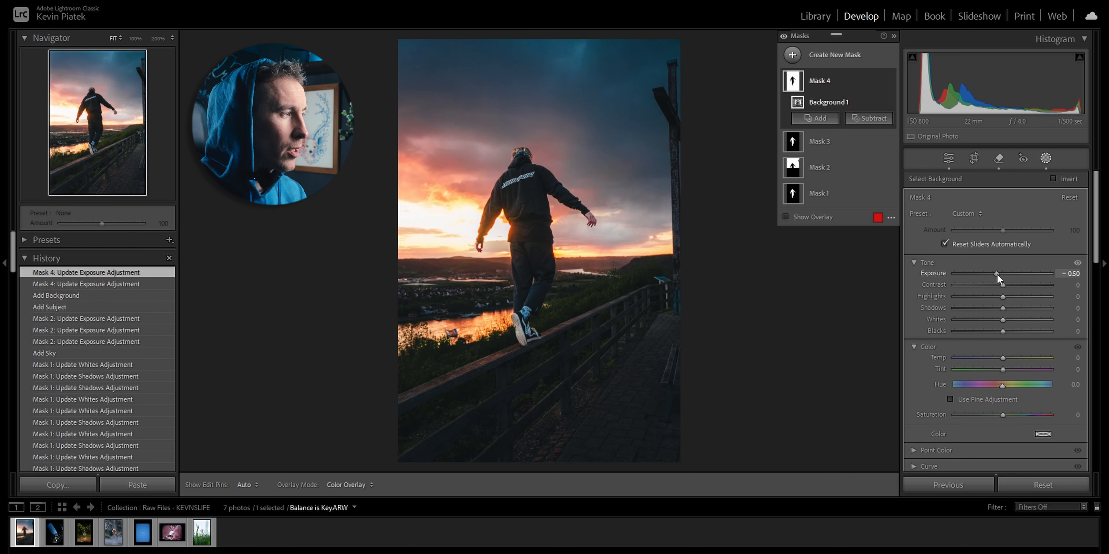
pyautogui.moveTo(1005, 415); pyautogui.dragTo(1022, 413)
# - Preview a people mask covering the entire Person 1
pyautogui.click(815, 117)
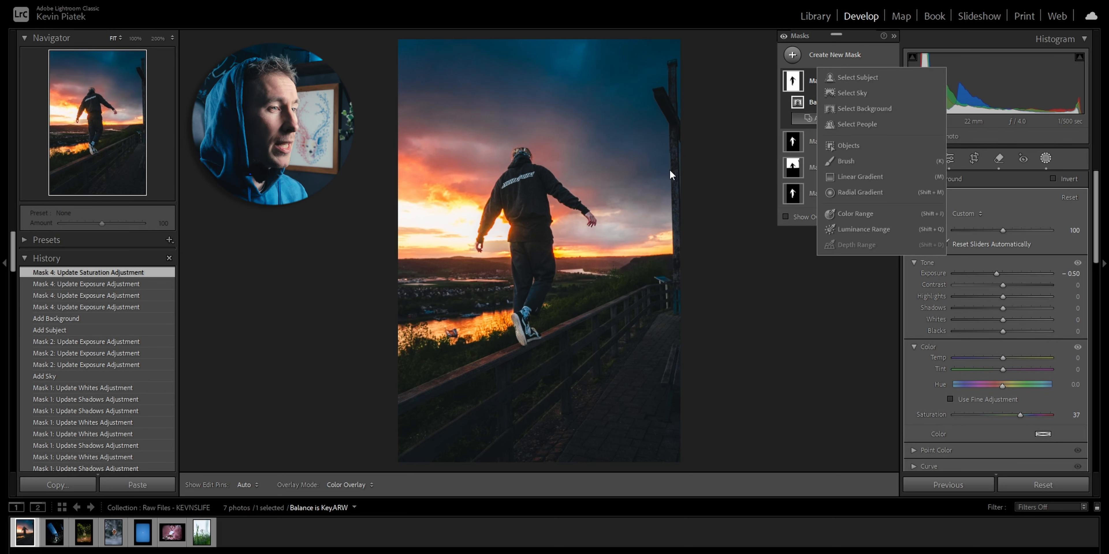
pyautogui.click(840, 124)
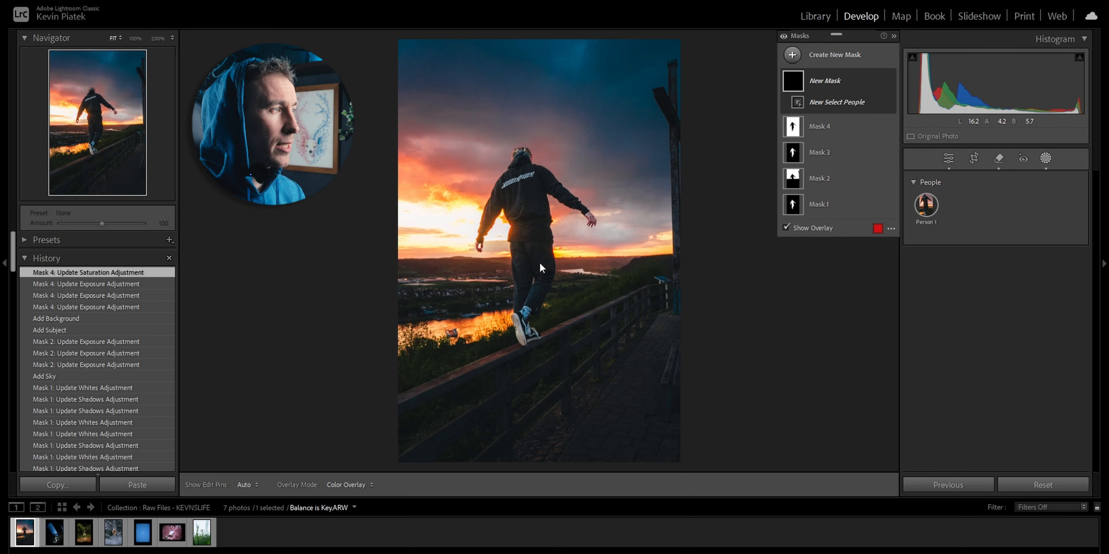
pyautogui.click(923, 208)
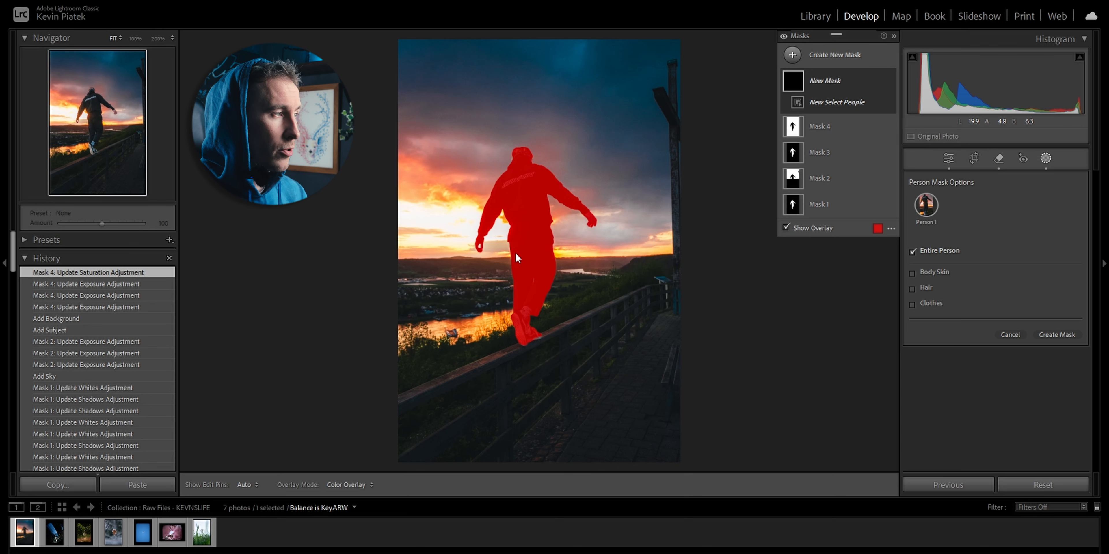
# - Create a new subject mask and inspect its edges at the man's hand and shoes at 100% zoom
pyautogui.click(803, 81)
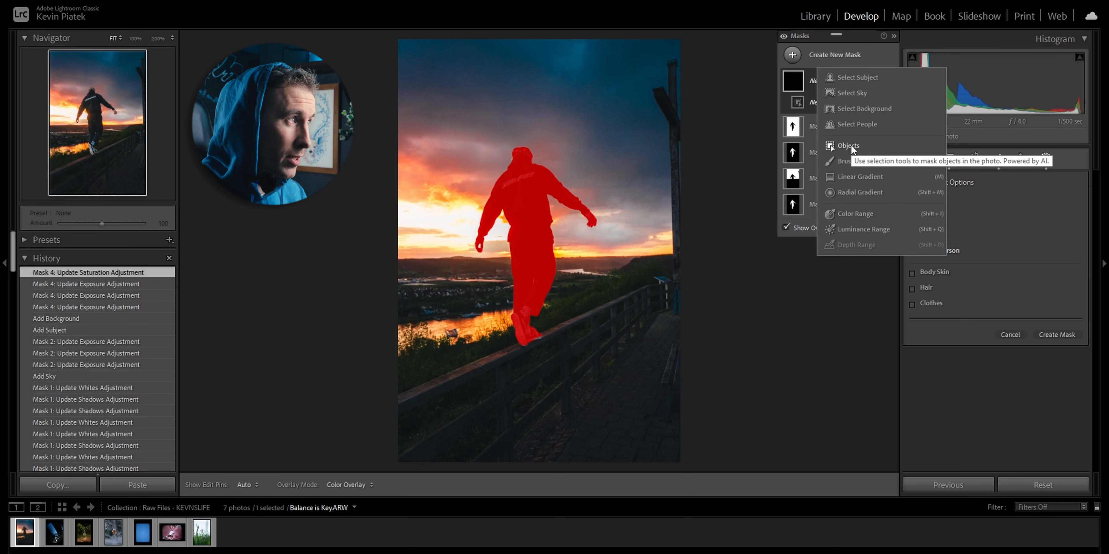
pyautogui.click(842, 77)
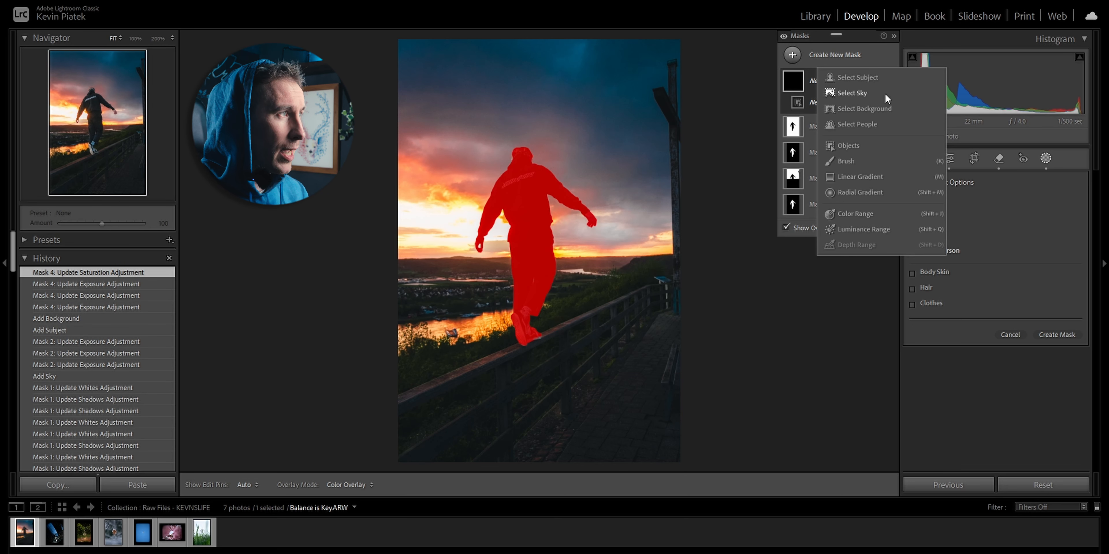
pyautogui.click(480, 248)
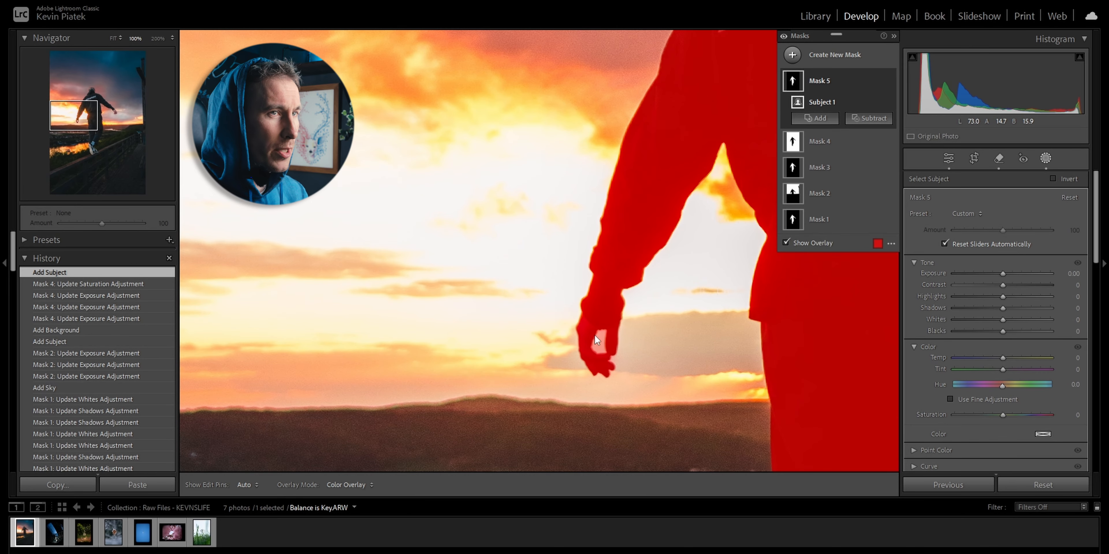
pyautogui.moveTo(84, 128); pyautogui.dragTo(101, 149)
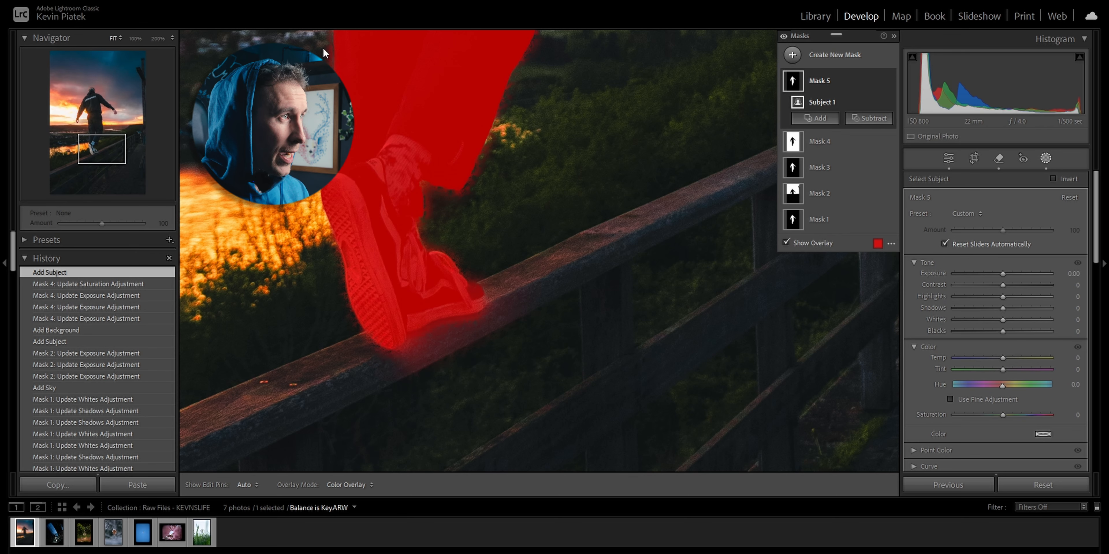
pyautogui.click(113, 37)
# - Start a new Objects mask and set the selection brush size to 18
pyautogui.click(815, 118)
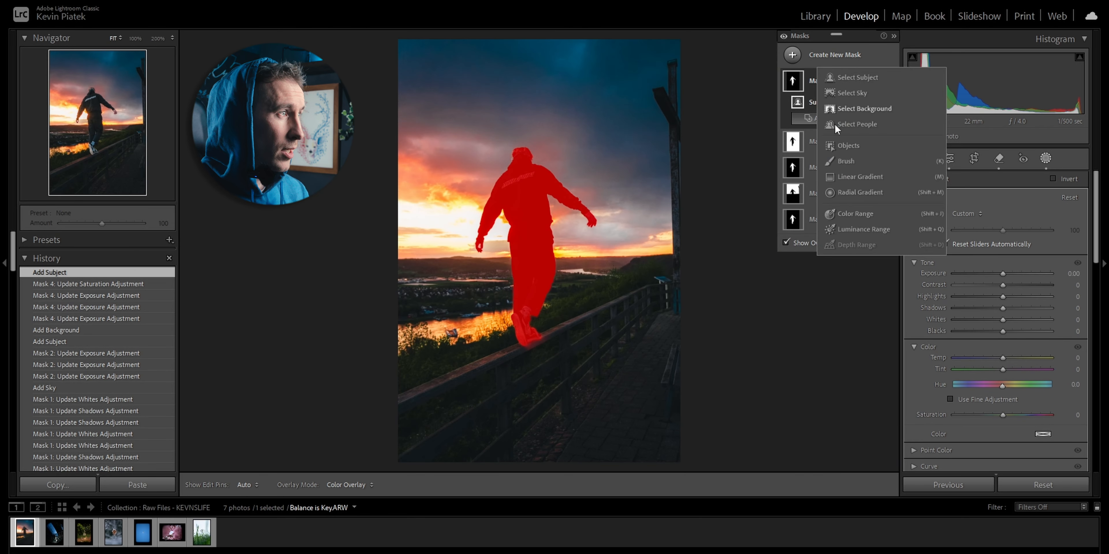
pyautogui.click(851, 147)
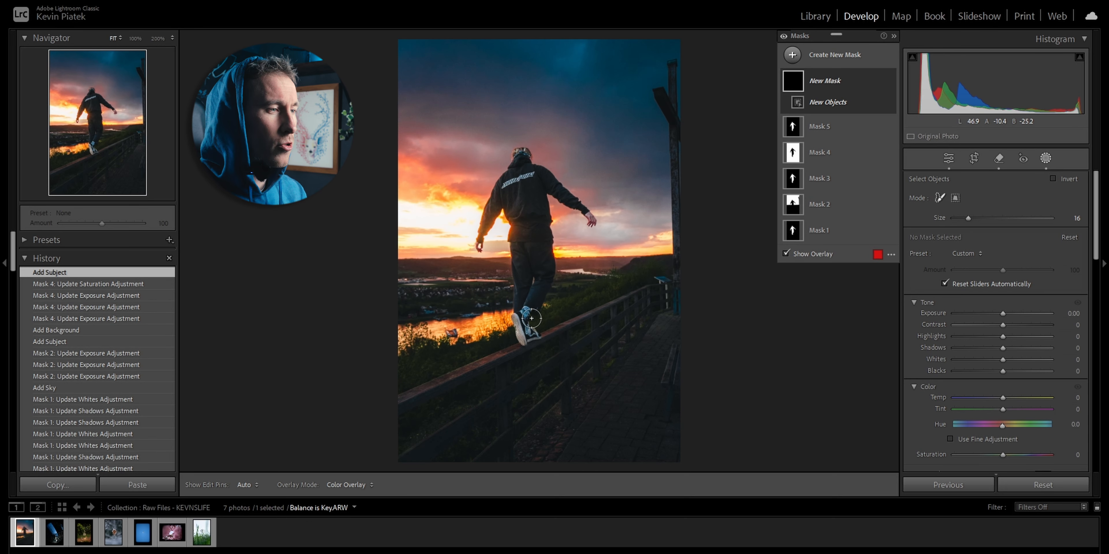
pyautogui.scroll(5, 528, 327)
pyautogui.scroll(-5, 528, 328)
pyautogui.scroll(5, 528, 327)
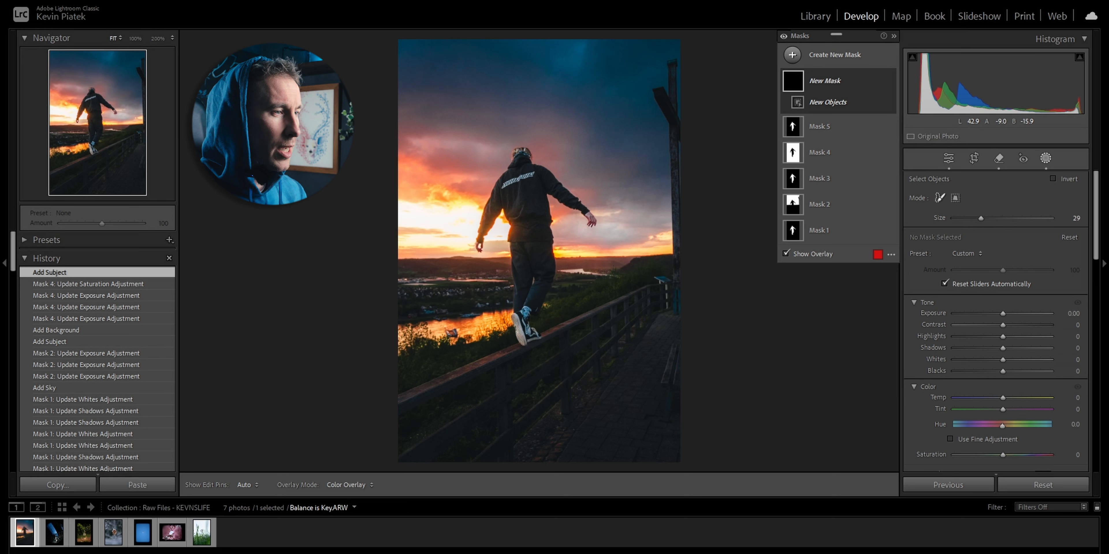
pyautogui.scroll(-4, 529, 327)
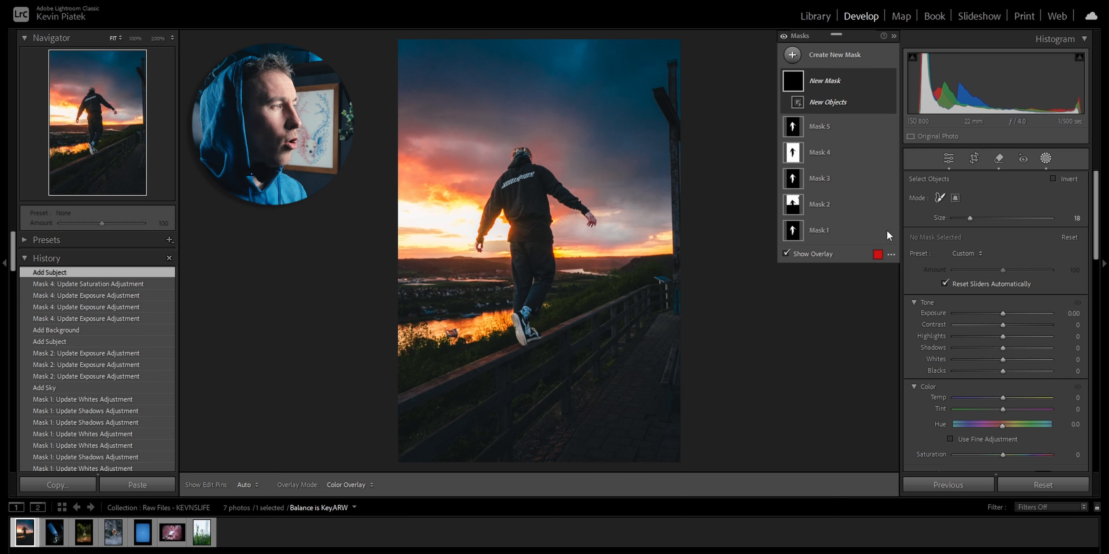
# - Select the man with a rectangular object selection and check the mask around his legs and shoes at 100% zoom
pyautogui.click(954, 198)
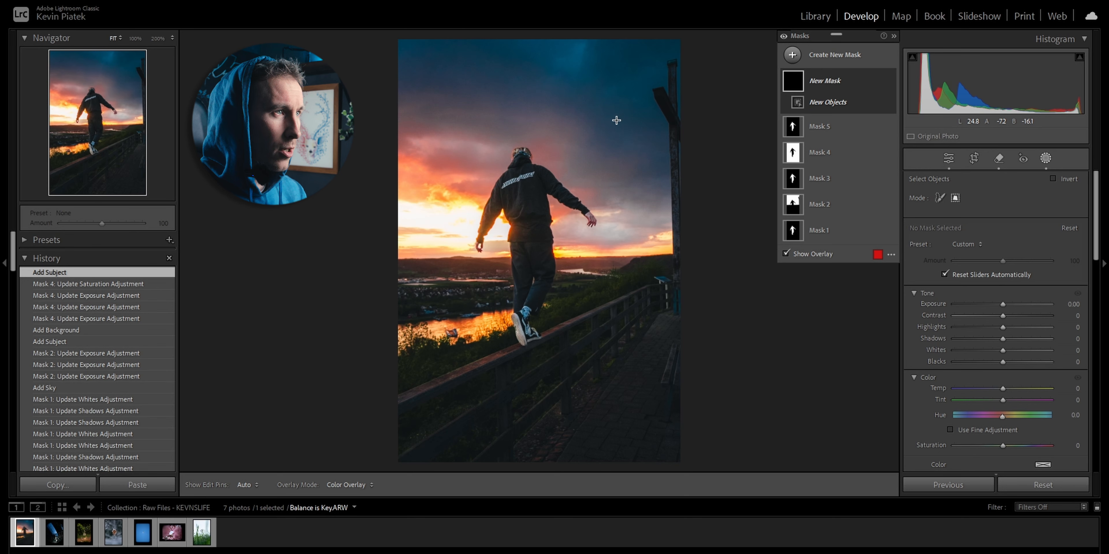
pyautogui.moveTo(616, 120); pyautogui.dragTo(449, 371)
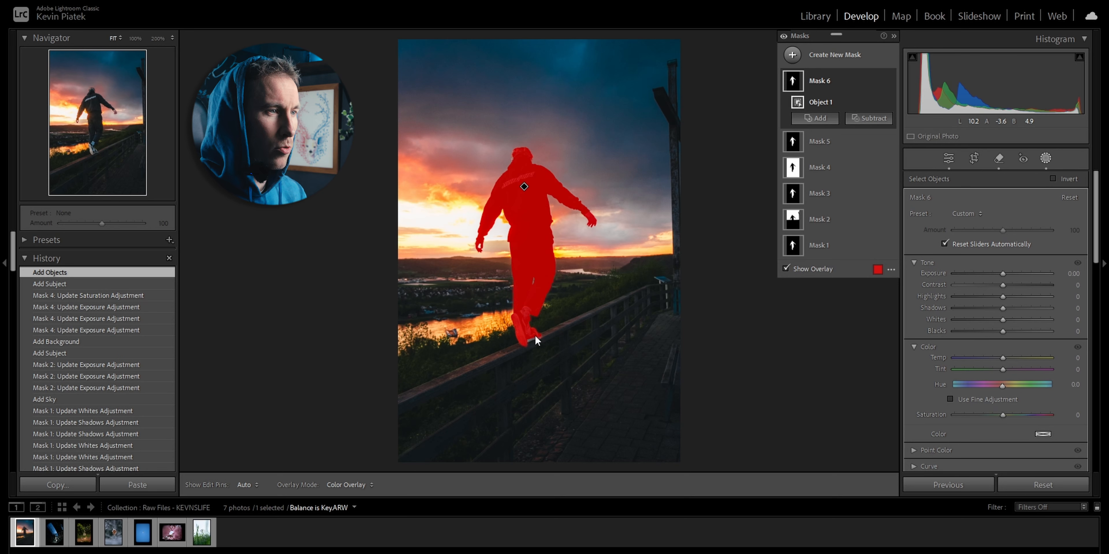
pyautogui.press('z')
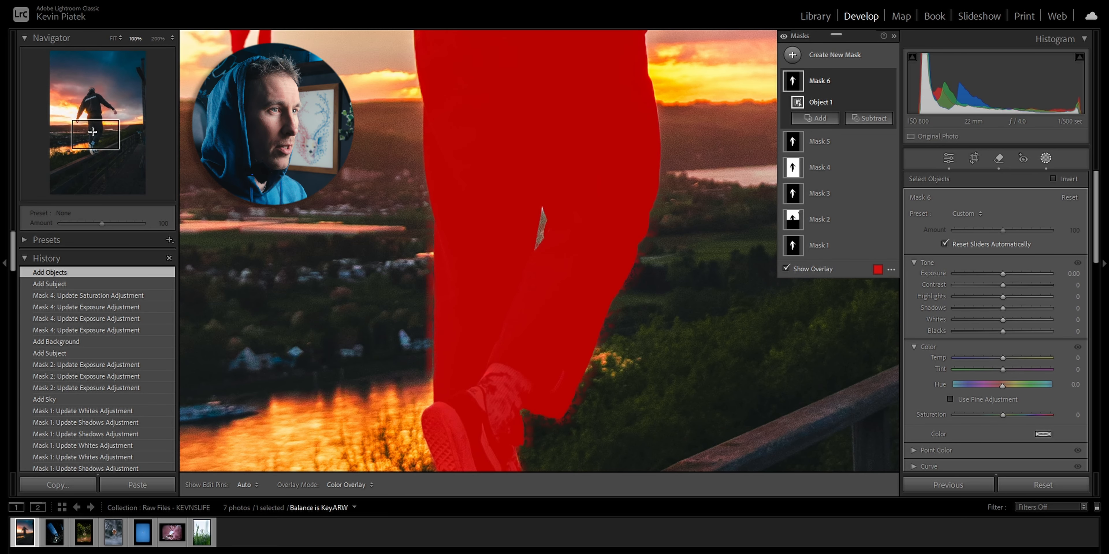
pyautogui.moveTo(92, 132)
pyautogui.mouseDown()
pyautogui.moveTo(90, 120)
pyautogui.moveTo(99, 145)
pyautogui.mouseUp()
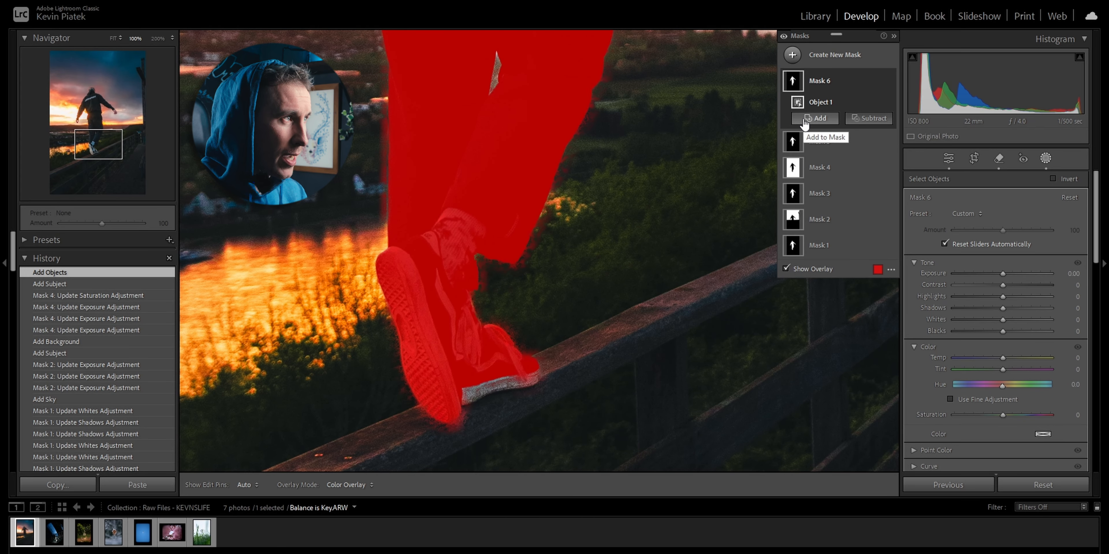
# - Add the missed white sole of the man's shoe to Mask 6 with a small Objects selection brush
pyautogui.click(814, 118)
pyautogui.click(820, 212)
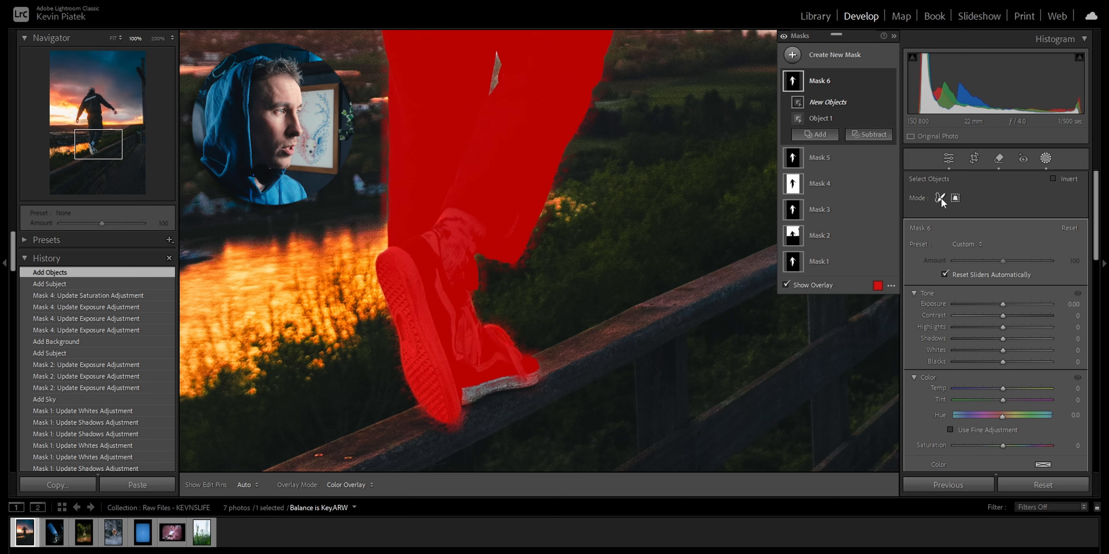
pyautogui.click(940, 198)
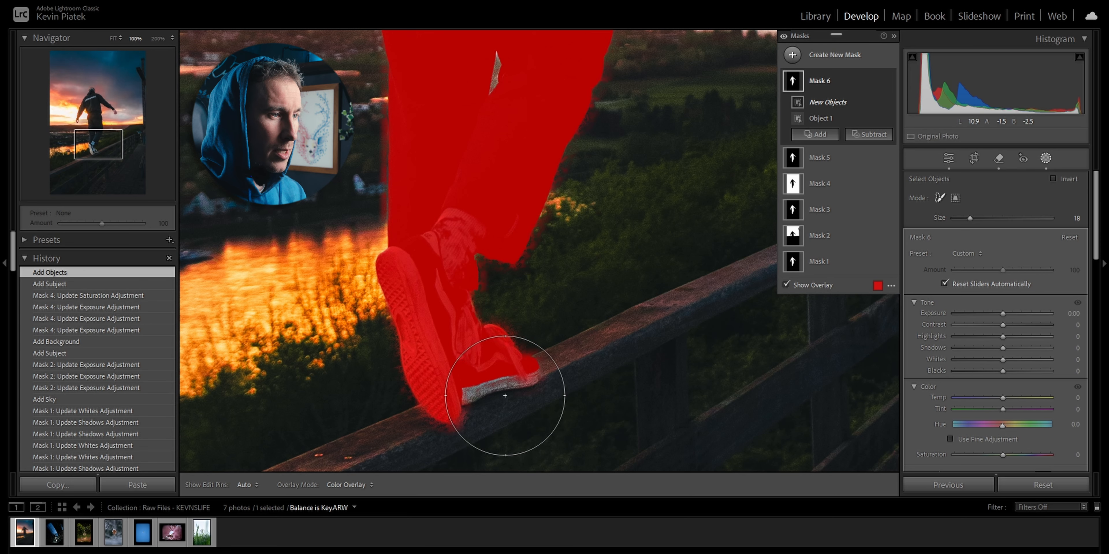
pyautogui.scroll(-10, 505, 384)
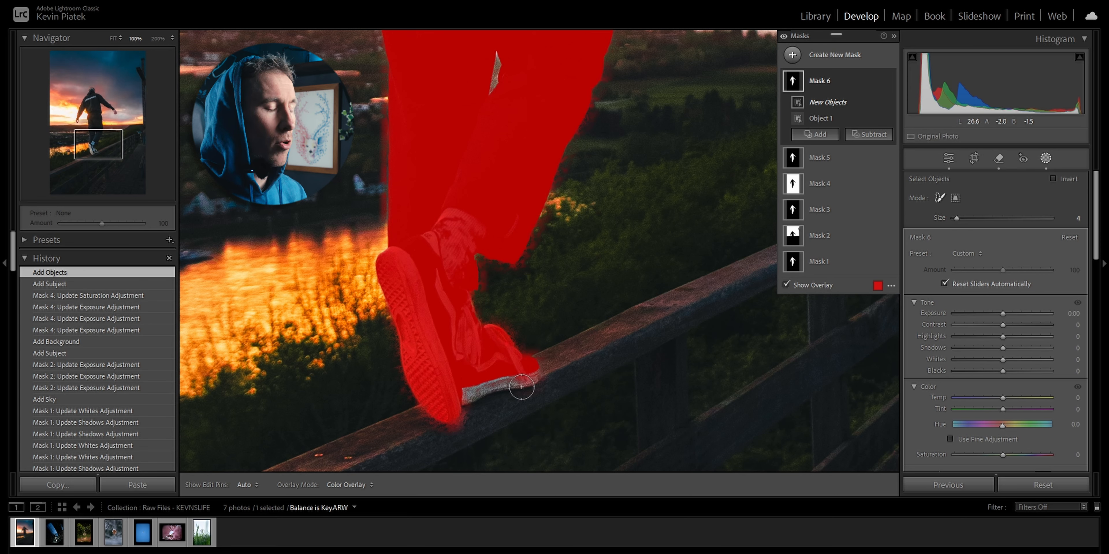
pyautogui.scroll(1, 528, 383)
pyautogui.moveTo(531, 380); pyautogui.dragTo(467, 392)
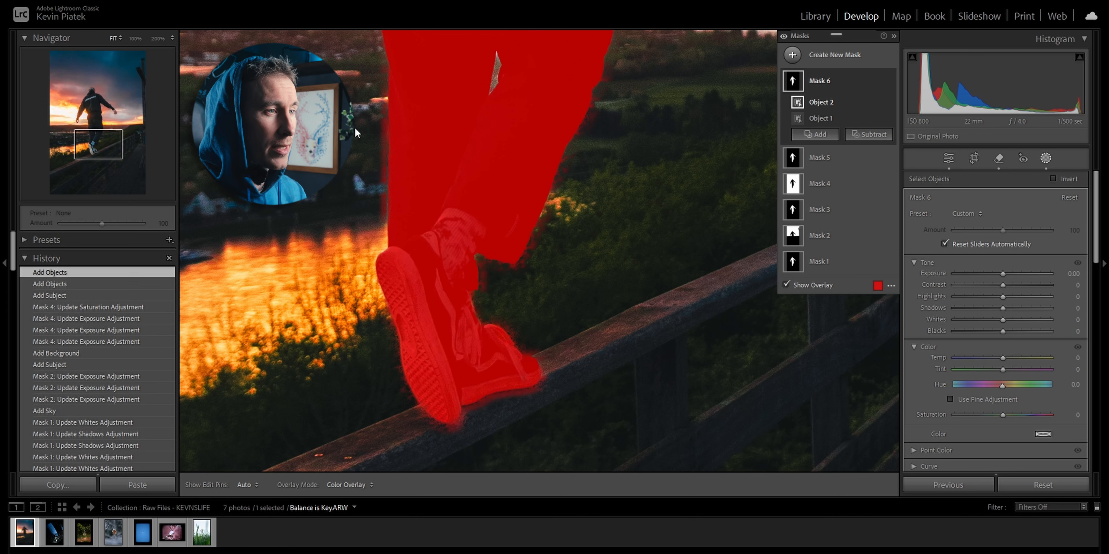
# - Subtract the background from Mask 6 and check the mask edges around the shoes at 100% zoom
pyautogui.click(113, 39)
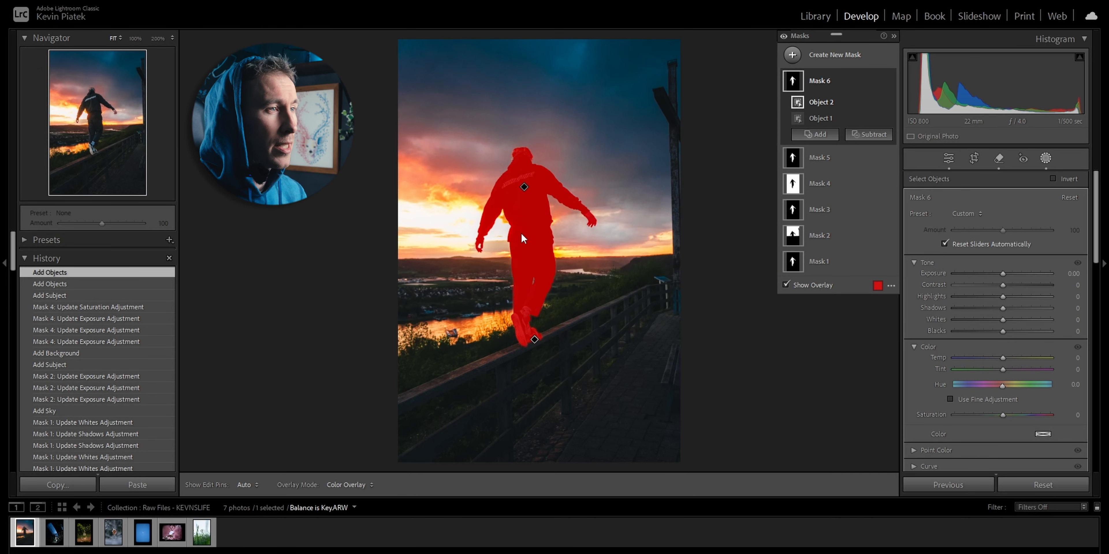
pyautogui.click(858, 141)
pyautogui.click(883, 194)
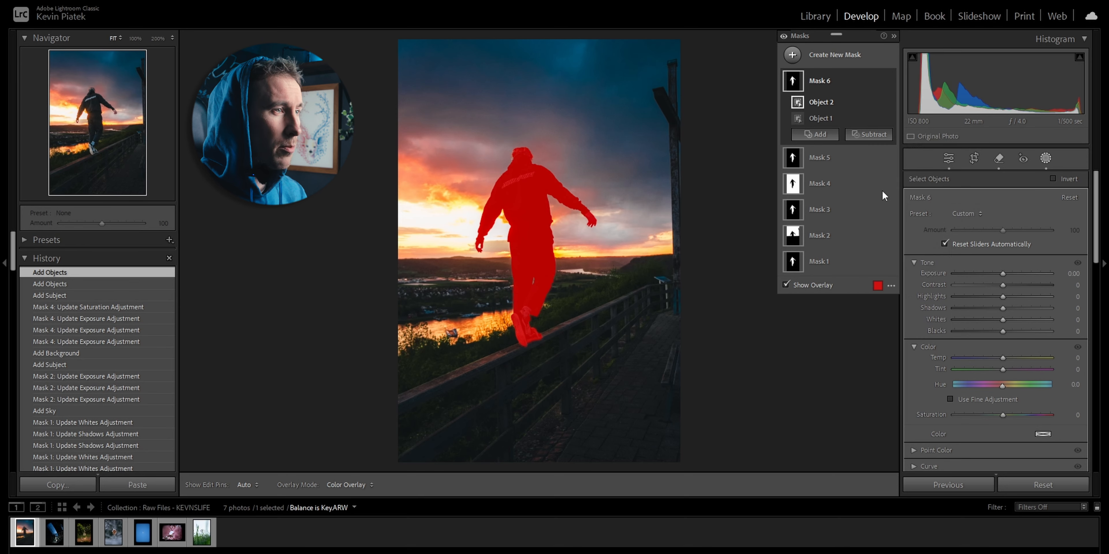
pyautogui.moveTo(87, 133); pyautogui.dragTo(98, 152)
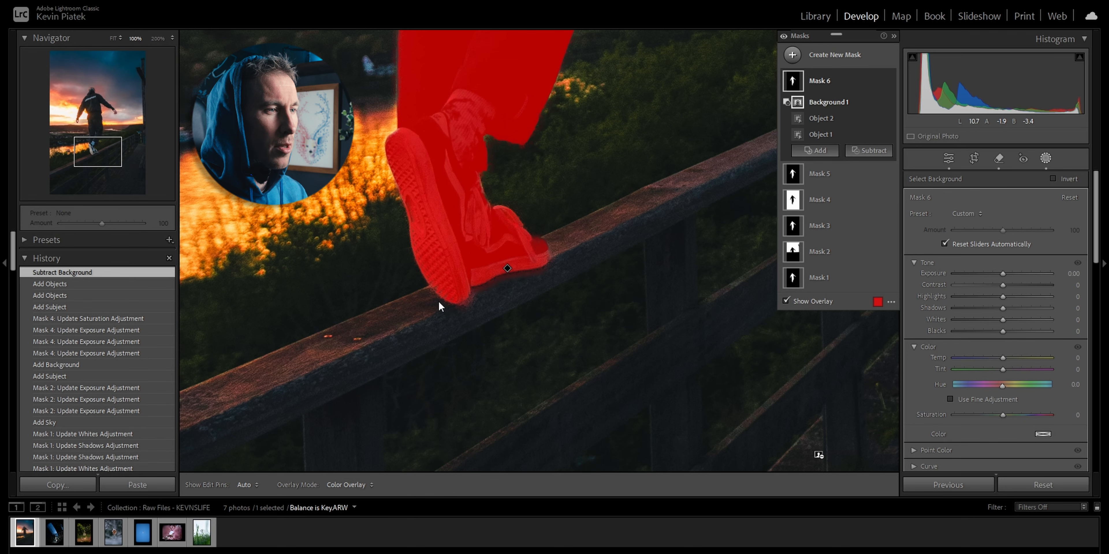
# - Create a brush mask with size 19, feather 92, flow 100 and density 100, and paint across the man's right side and the surroundings there
pyautogui.click(883, 55)
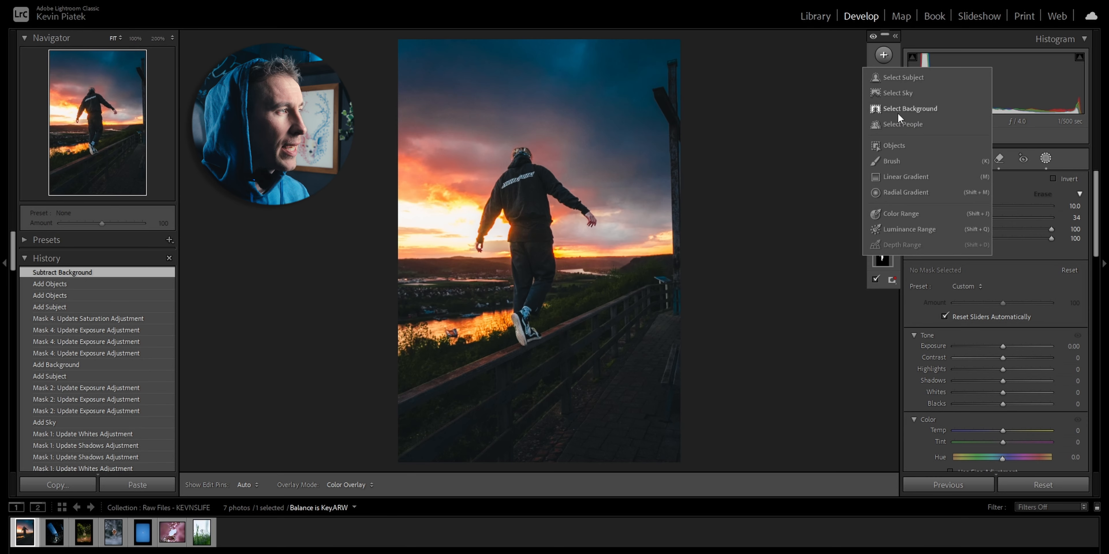
pyautogui.click(887, 158)
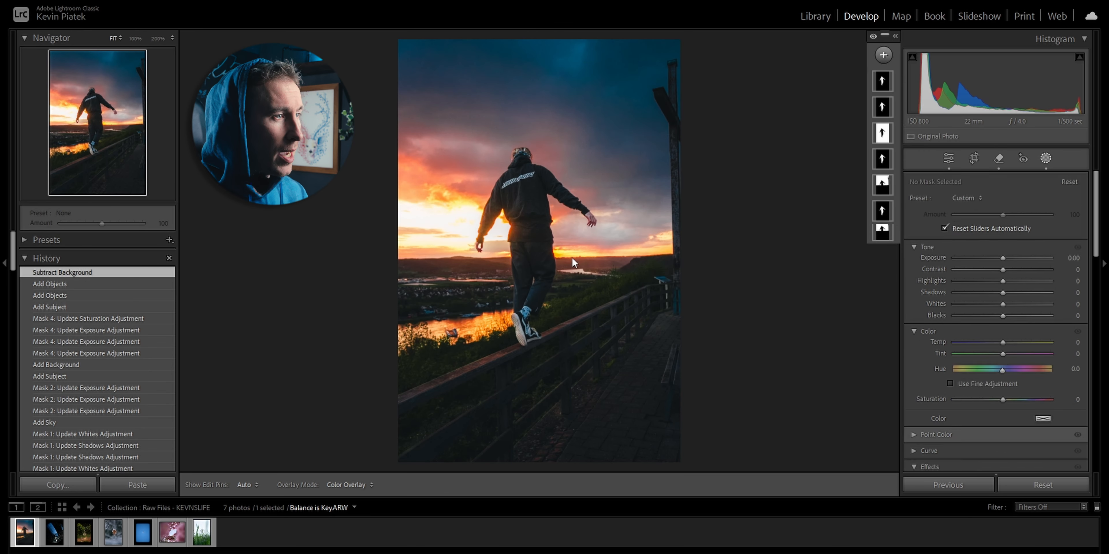
pyautogui.moveTo(986, 217)
pyautogui.mouseDown()
pyautogui.moveTo(1016, 216)
pyautogui.moveTo(978, 207)
pyautogui.moveTo(1030, 215)
pyautogui.moveTo(963, 215)
pyautogui.moveTo(1042, 218)
pyautogui.mouseUp()
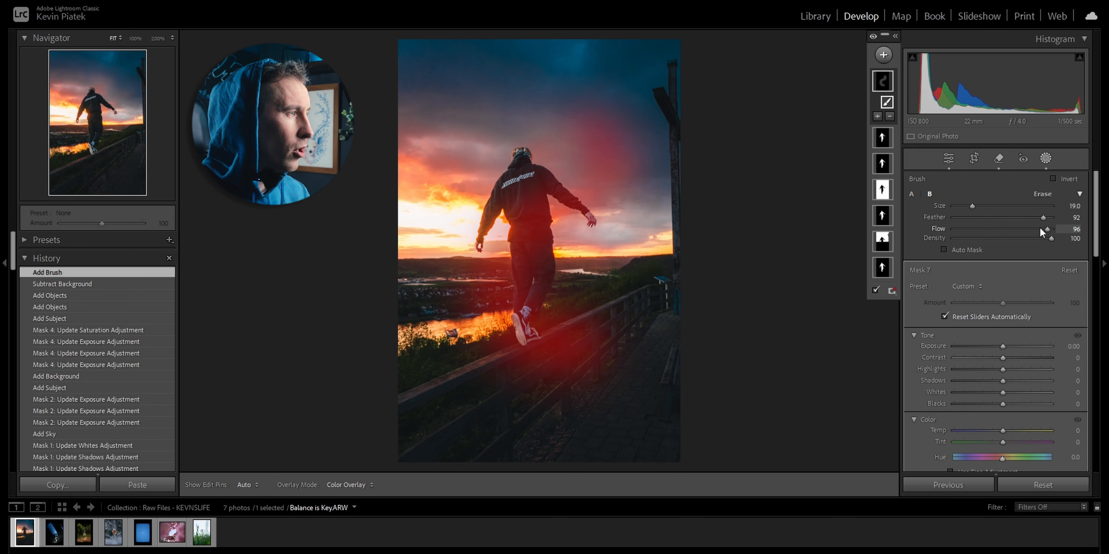
pyautogui.moveTo(1050, 238)
pyautogui.mouseDown()
pyautogui.moveTo(1020, 238)
pyautogui.moveTo(1060, 238)
pyautogui.mouseUp()
pyautogui.moveTo(619, 229)
pyautogui.mouseDown()
pyautogui.moveTo(587, 141)
pyautogui.moveTo(554, 157)
pyautogui.mouseUp()
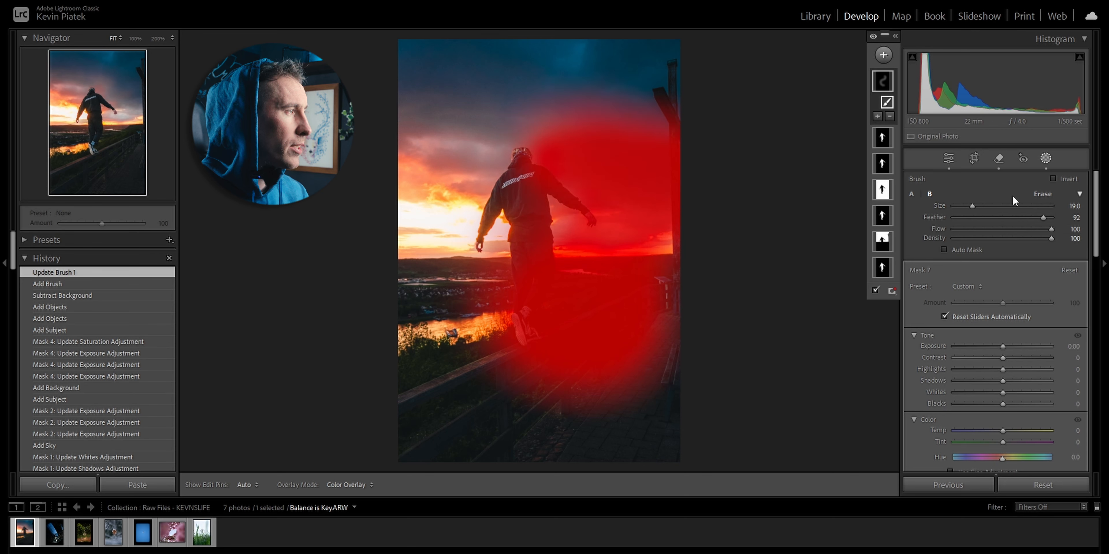
# - Erase the painted area of the brush mask around the man using the brush's erase mode
pyautogui.click(1042, 193)
pyautogui.moveTo(684, 206); pyautogui.dragTo(672, 365)
pyautogui.moveTo(600, 231)
pyautogui.mouseDown()
pyautogui.moveTo(582, 116)
pyautogui.moveTo(696, 111)
pyautogui.moveTo(436, 347)
pyautogui.moveTo(524, 198)
pyautogui.mouseUp()
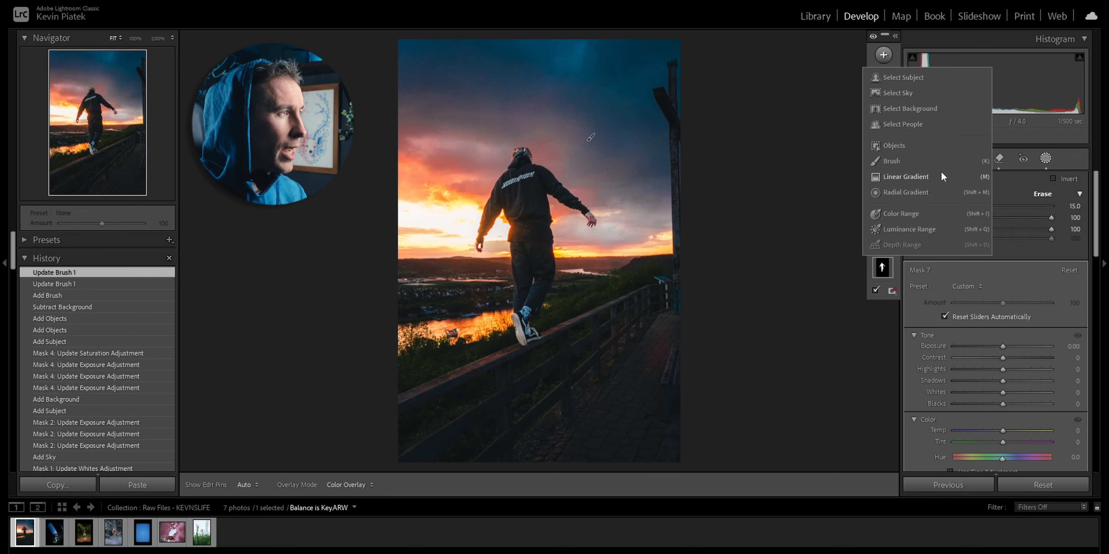
# - Add a diagonal linear gradient from the photo's lower-right corner towards the man's legs and lower its exposure
pyautogui.click(915, 178)
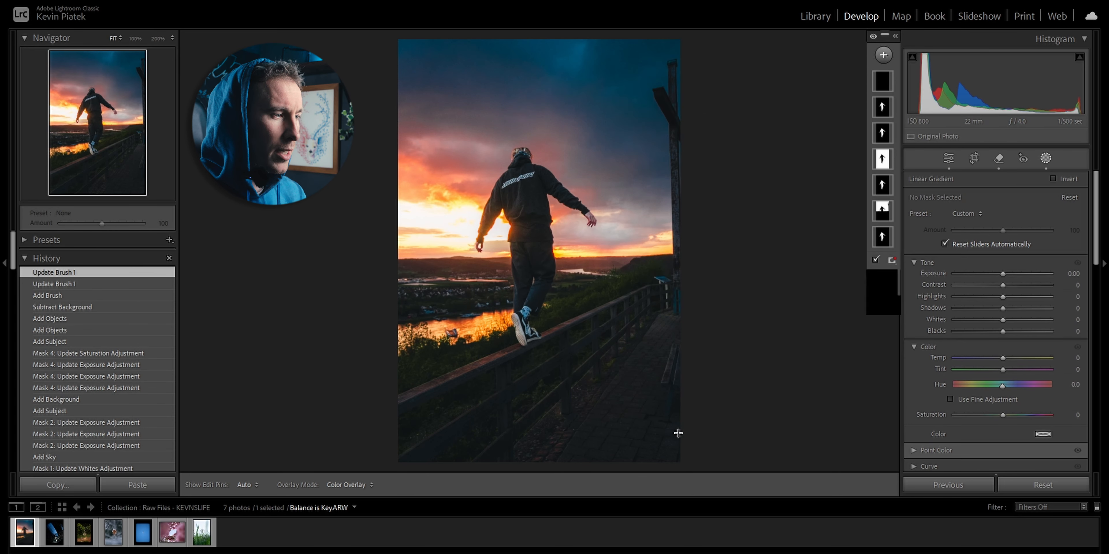
pyautogui.moveTo(674, 443); pyautogui.dragTo(533, 270)
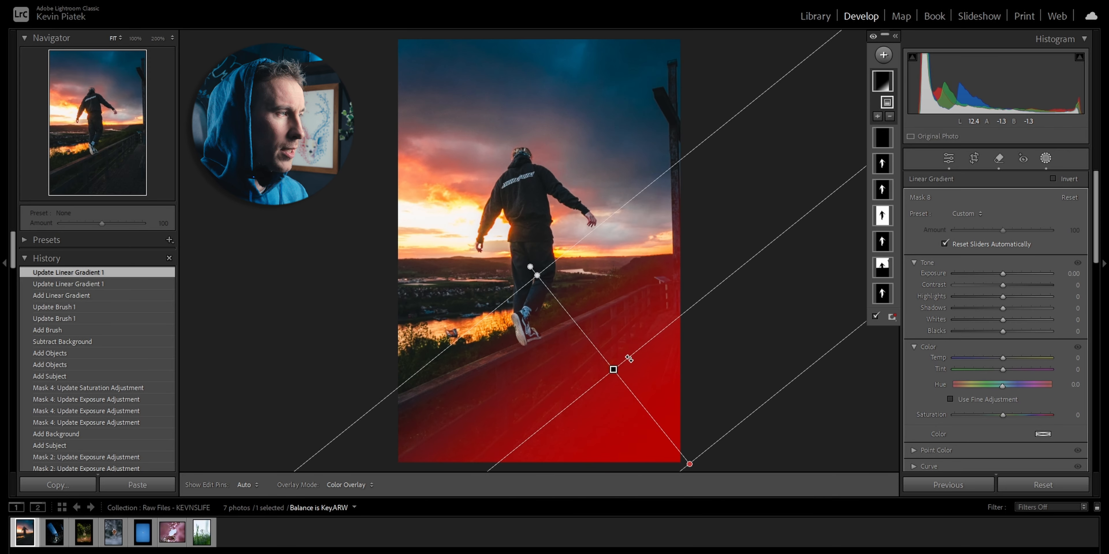
pyautogui.moveTo(1002, 275); pyautogui.dragTo(992, 273)
# - Add a linear gradient from the photo's upper-right edge towards the sunset, with exposure −0.50 and temperature −9
pyautogui.click(884, 55)
pyautogui.click(930, 176)
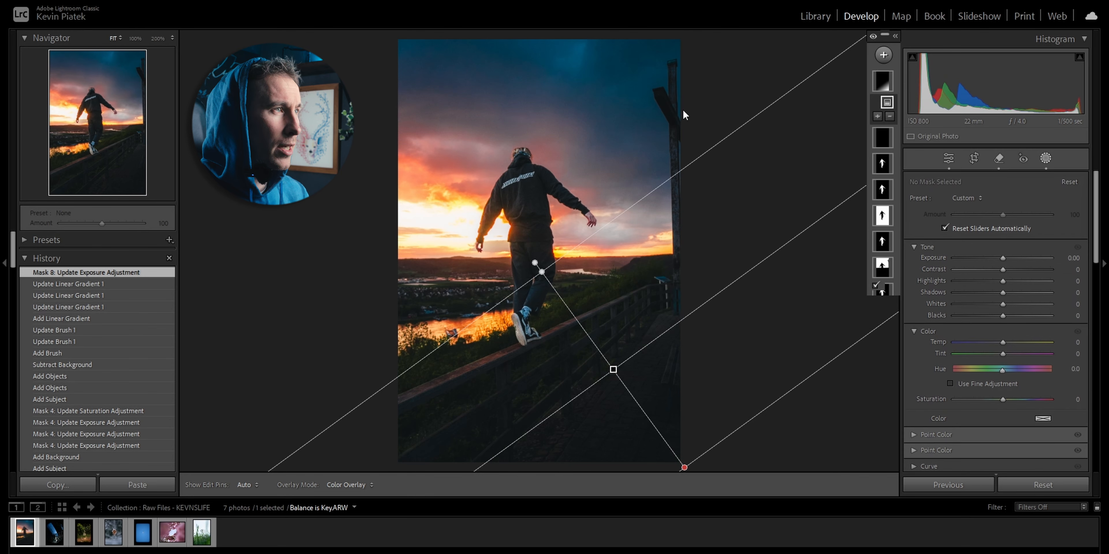
pyautogui.moveTo(686, 92); pyautogui.dragTo(484, 228)
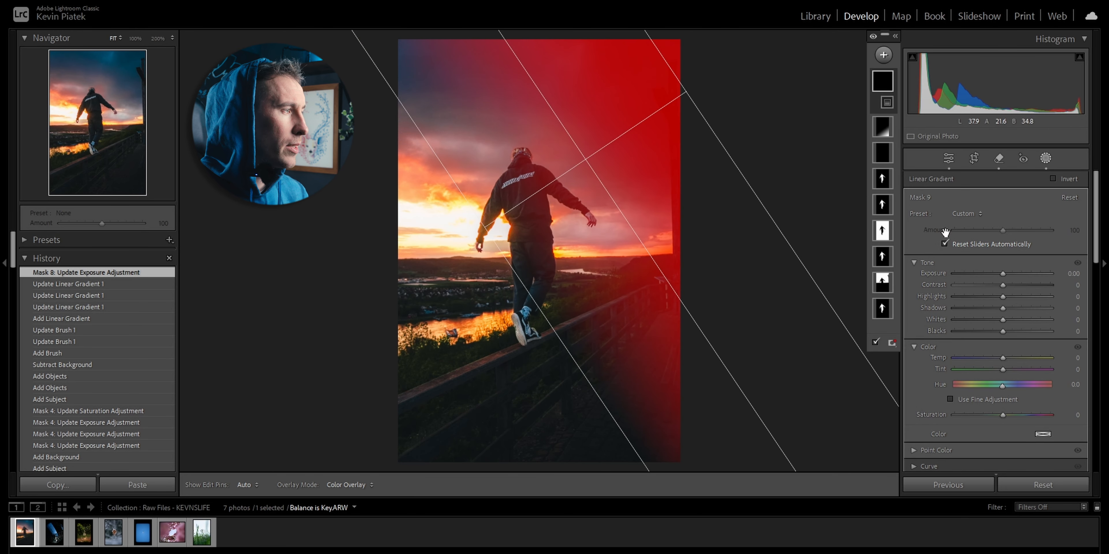
pyautogui.moveTo(1003, 274); pyautogui.dragTo(995, 274)
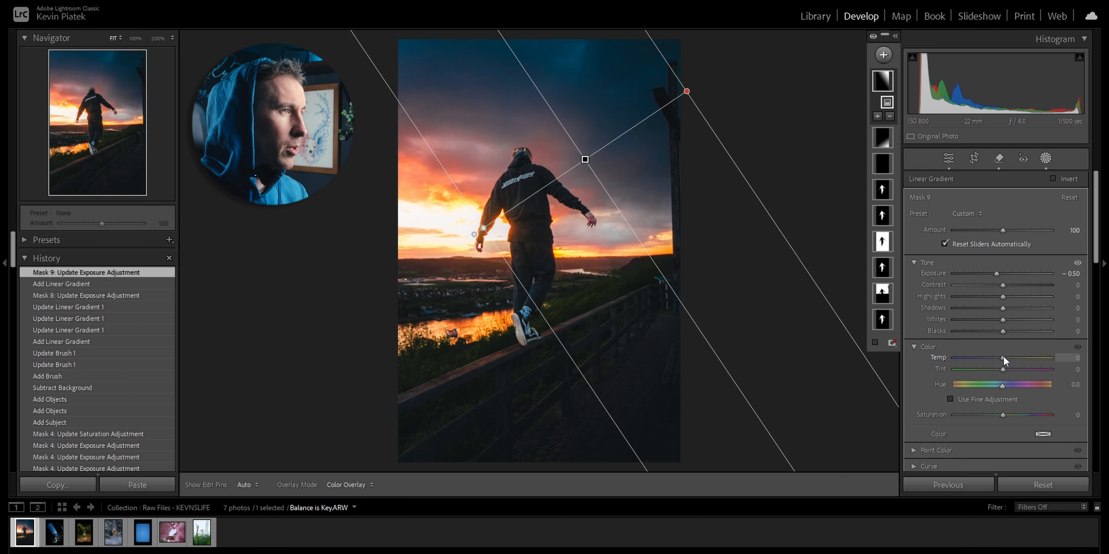
pyautogui.moveTo(1001, 358); pyautogui.dragTo(997, 358)
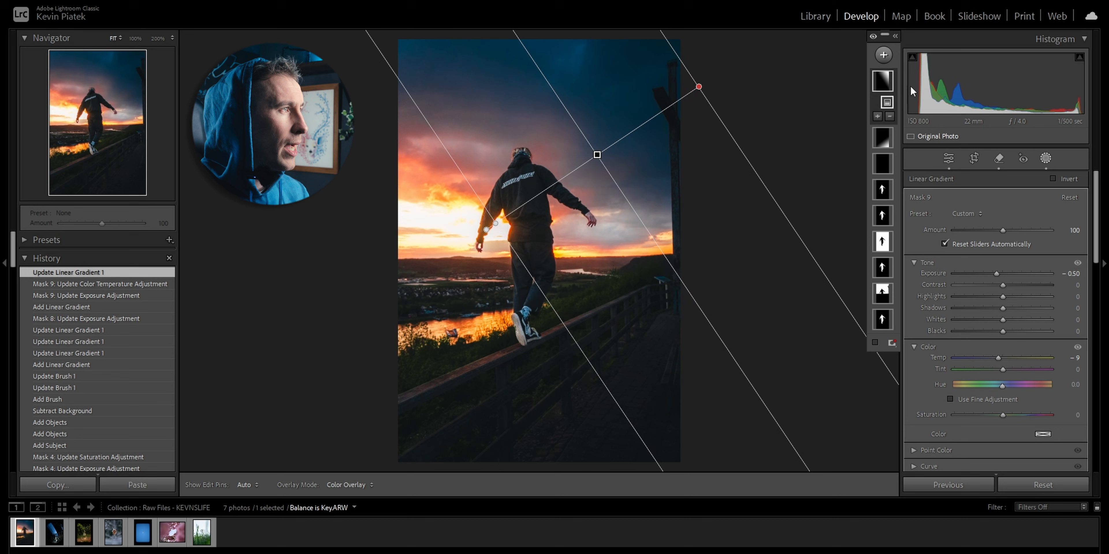
# - Add a horizontal linear gradient from the photo's left edge across the sunset, raising its exposure and warming its temperature
pyautogui.click(883, 56)
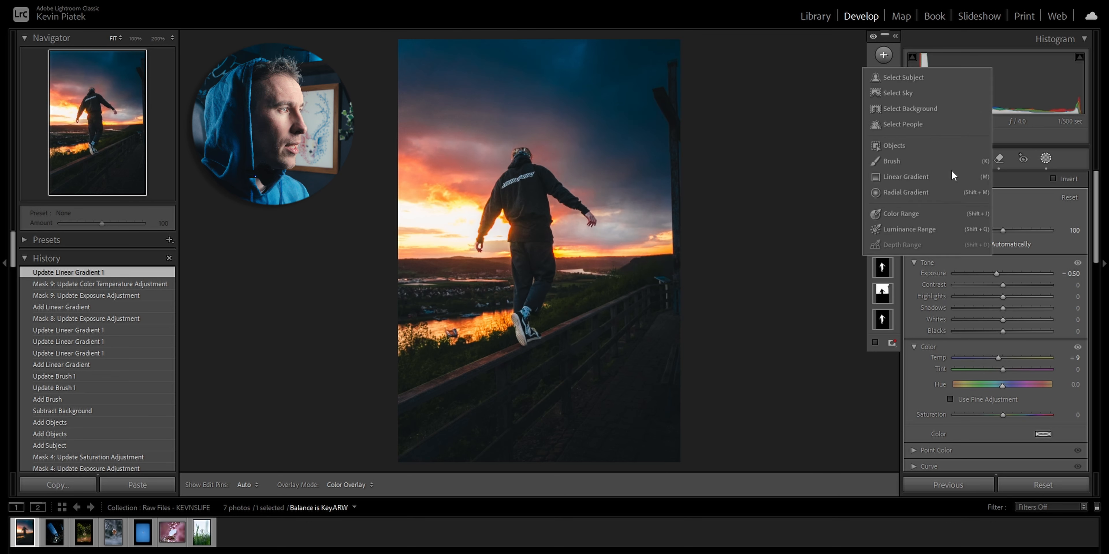
pyautogui.click(951, 175)
pyautogui.moveTo(375, 241); pyautogui.dragTo(620, 235)
pyautogui.moveTo(498, 239); pyautogui.dragTo(477, 239)
pyautogui.moveTo(1003, 273); pyautogui.dragTo(1007, 272)
pyautogui.moveTo(1002, 358); pyautogui.dragTo(1015, 357)
# - Create a large radial gradient mask centred on the setting sun with a feather of 95
pyautogui.click(883, 55)
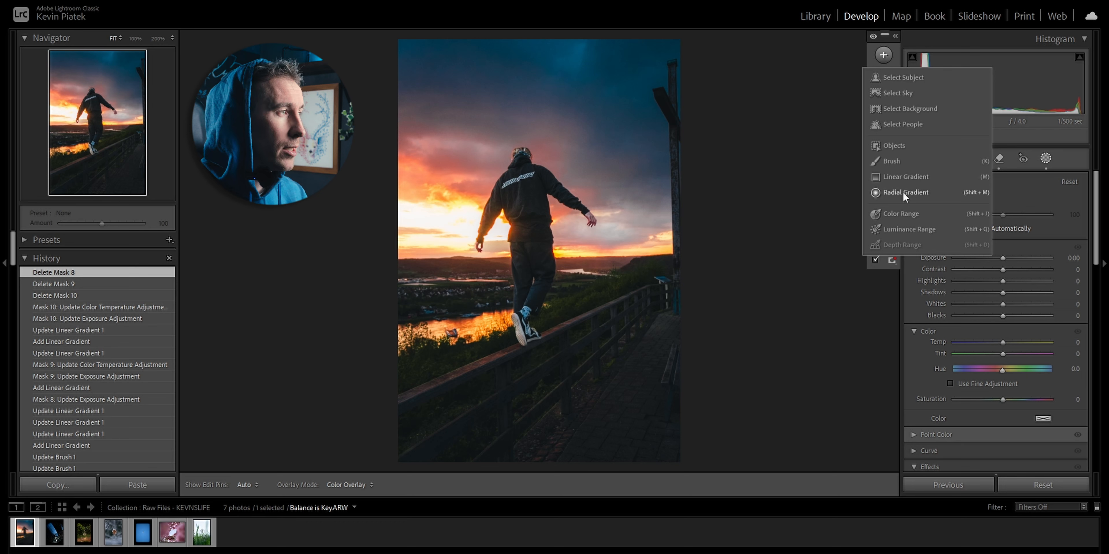
pyautogui.click(902, 193)
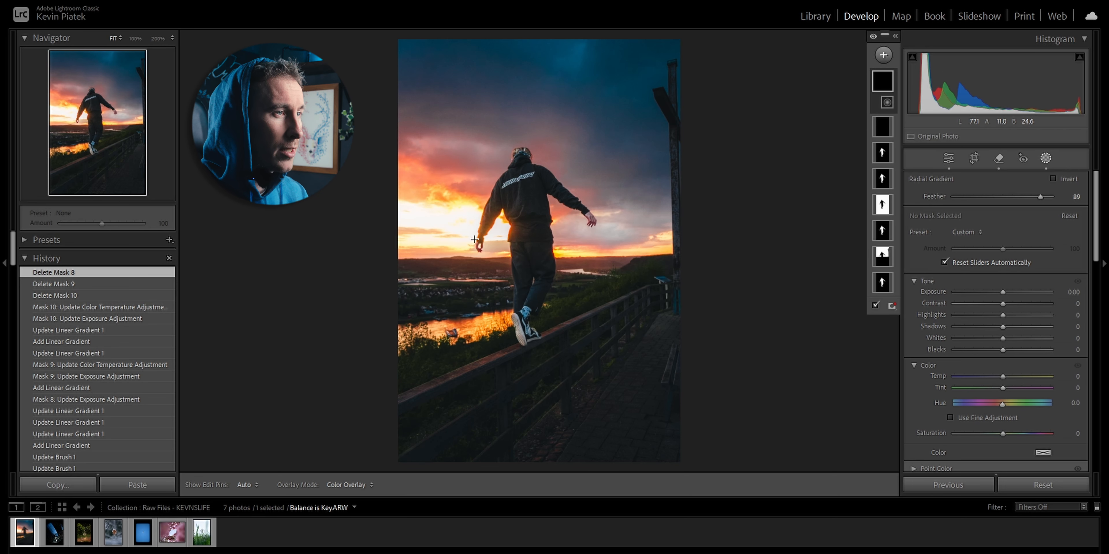
pyautogui.moveTo(441, 237); pyautogui.dragTo(587, 383)
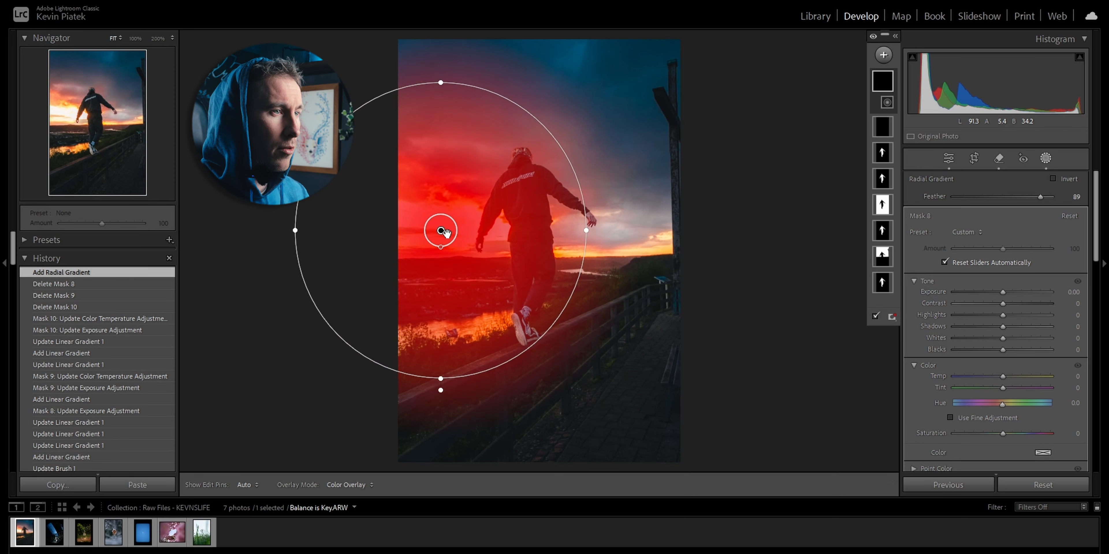
pyautogui.moveTo(446, 239)
pyautogui.mouseDown()
pyautogui.moveTo(445, 255)
pyautogui.moveTo(445, 246)
pyautogui.mouseUp()
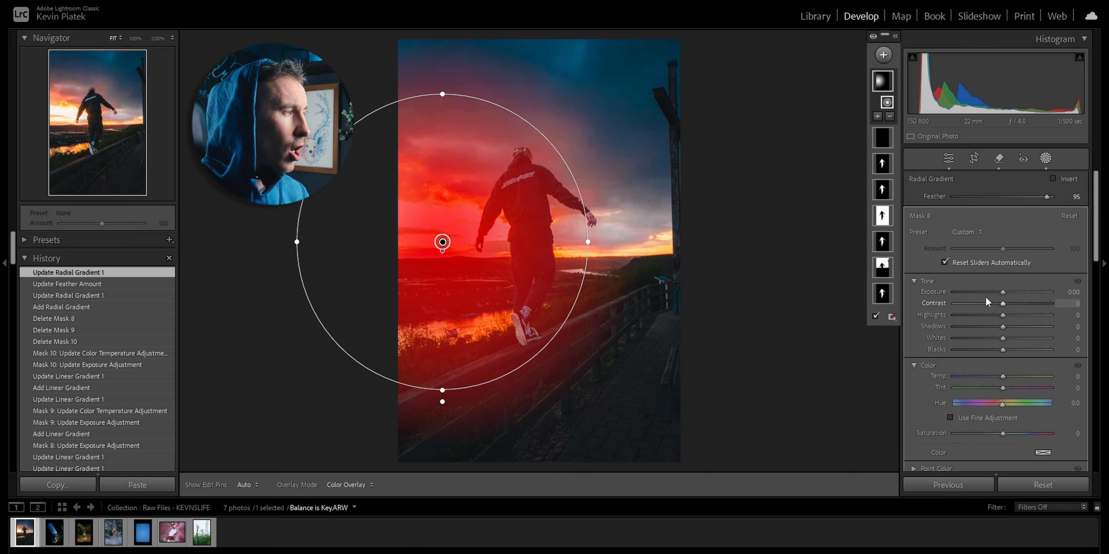
# - Hide the mask overlay and set the radial gradient's exposure to 0.41 and temperature to 25
pyautogui.press('o')
pyautogui.moveTo(1002, 291); pyautogui.dragTo(1007, 291)
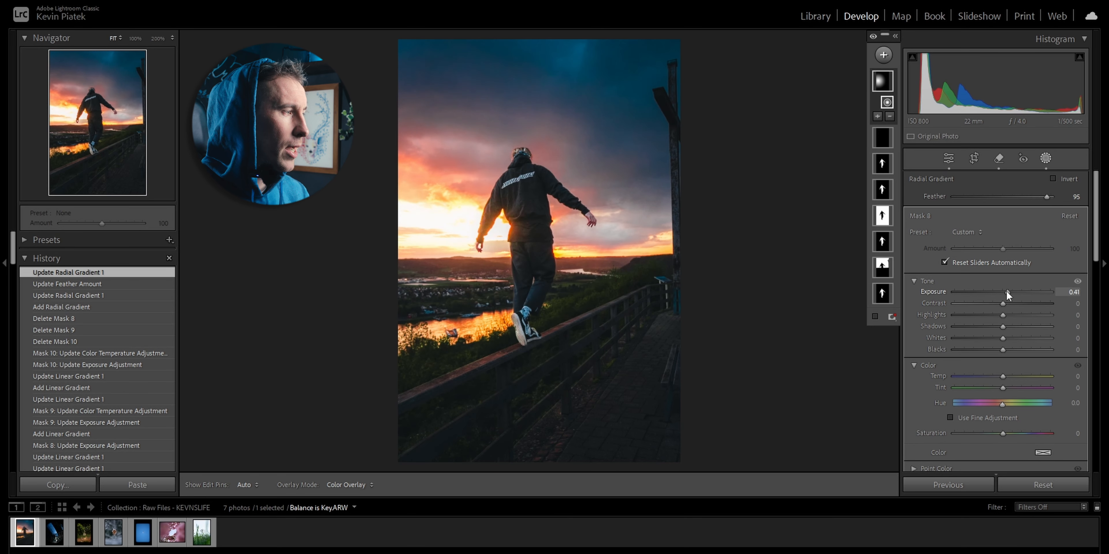
pyautogui.moveTo(1004, 375); pyautogui.dragTo(1010, 375)
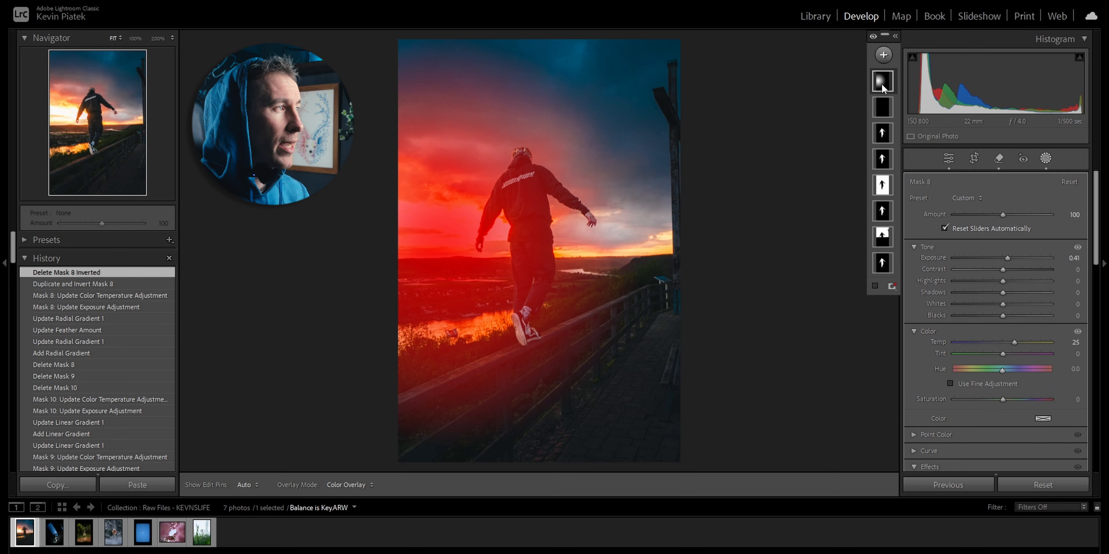
# - Duplicate and invert the radial mask, giving the inverted copy exposure −0.46, temperature −8, feather 57 and a larger oval shape
pyautogui.rightClick(880, 86)
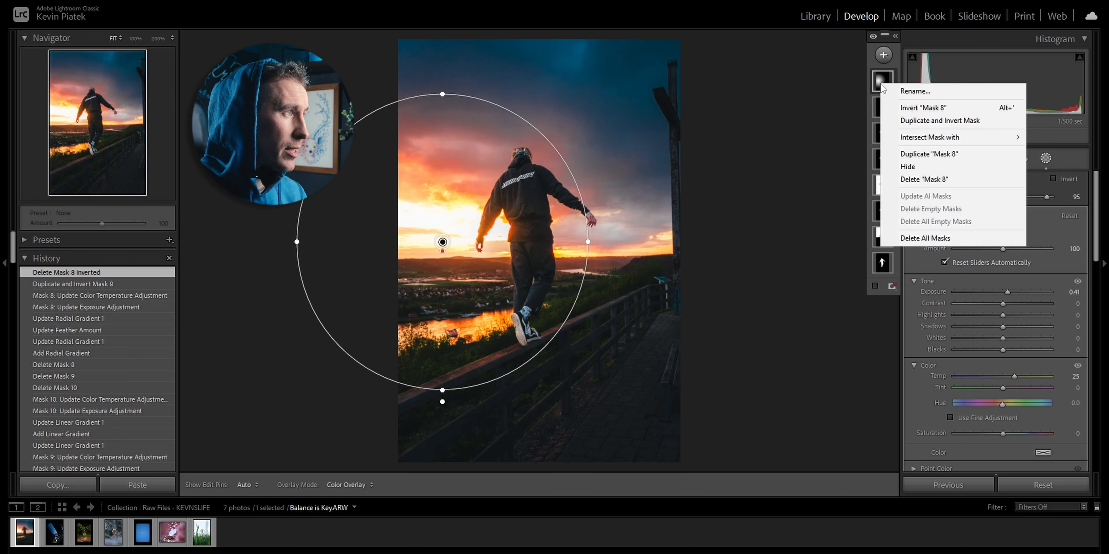
pyautogui.click(918, 123)
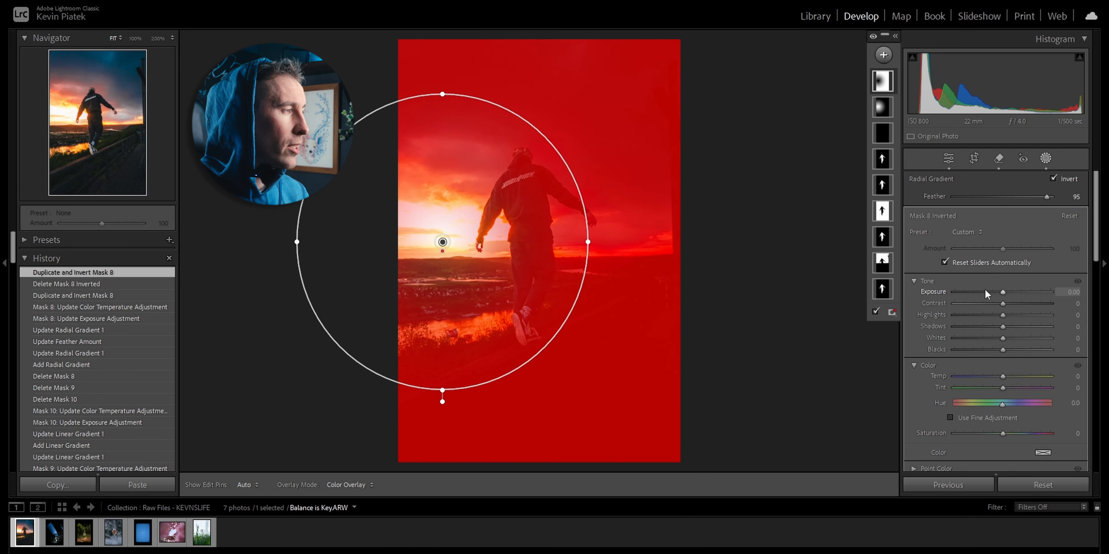
pyautogui.press('o')
pyautogui.moveTo(1003, 292); pyautogui.dragTo(997, 292)
pyautogui.moveTo(1002, 376); pyautogui.dragTo(998, 376)
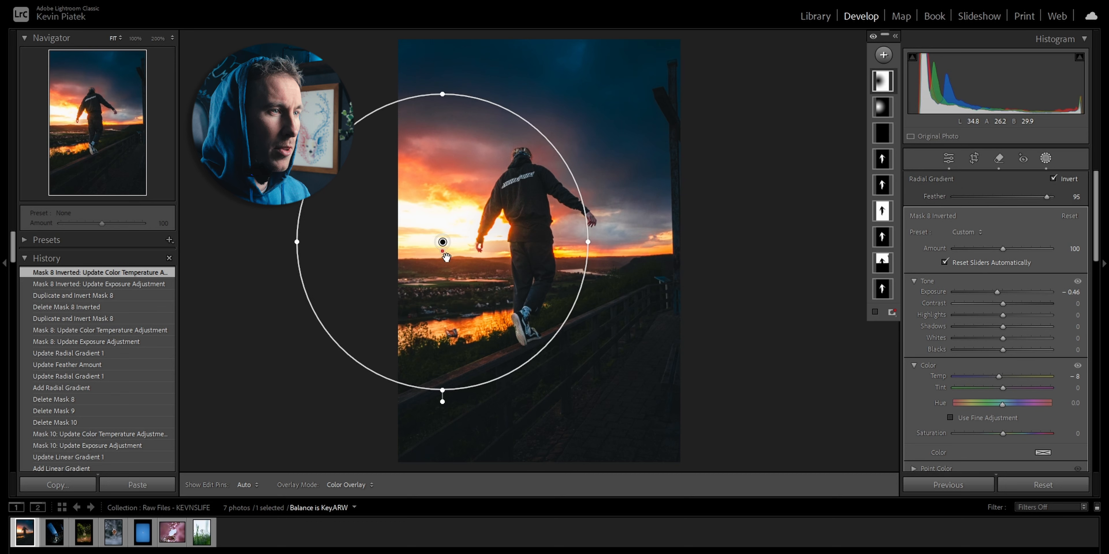
pyautogui.moveTo(444, 251); pyautogui.dragTo(447, 309)
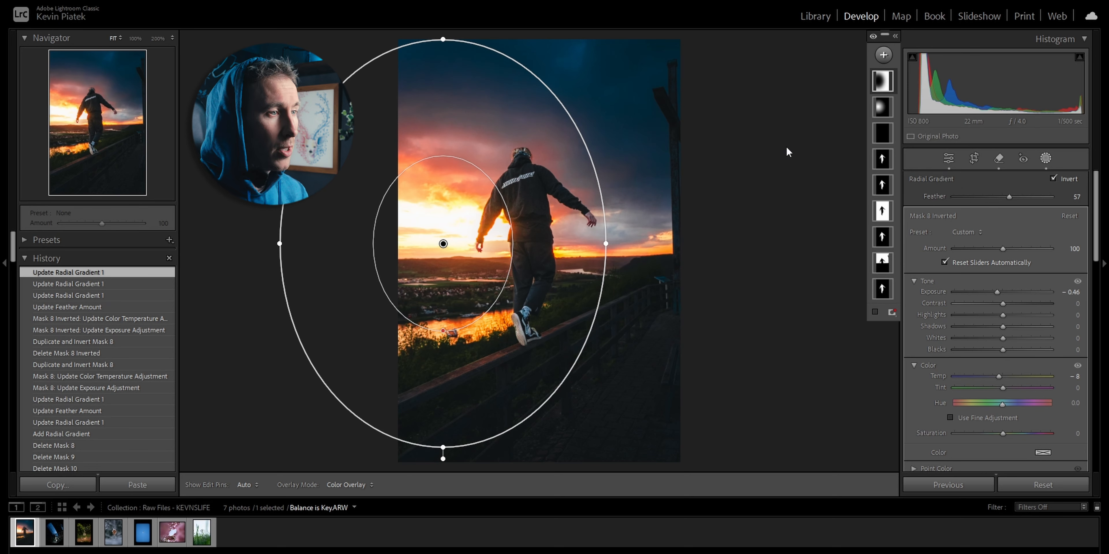
# - Switch to the Japanese Cherry Blossom.ARW photo and create a new sky mask on it
pyautogui.click(883, 55)
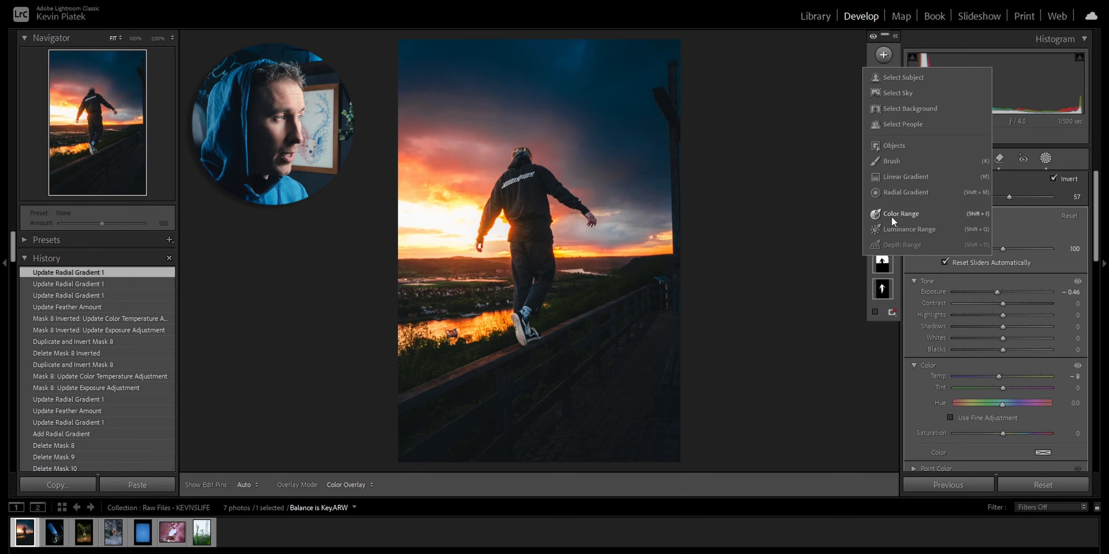
pyautogui.click(172, 532)
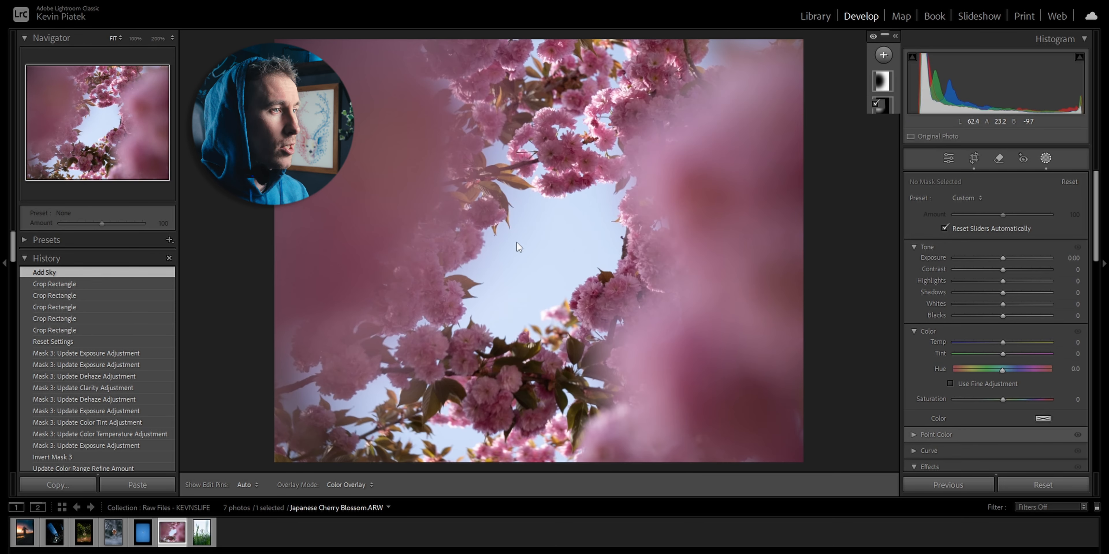
pyautogui.click(883, 54)
pyautogui.click(893, 95)
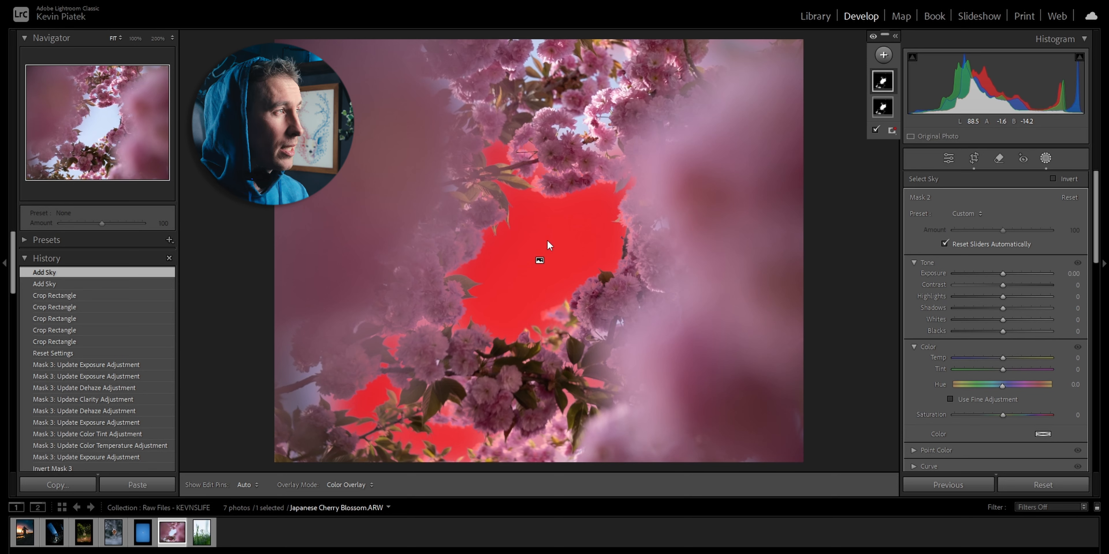
# - Create a color range mask by sampling the pink blossoms to the right of the sky opening
pyautogui.click(883, 55)
pyautogui.click(888, 214)
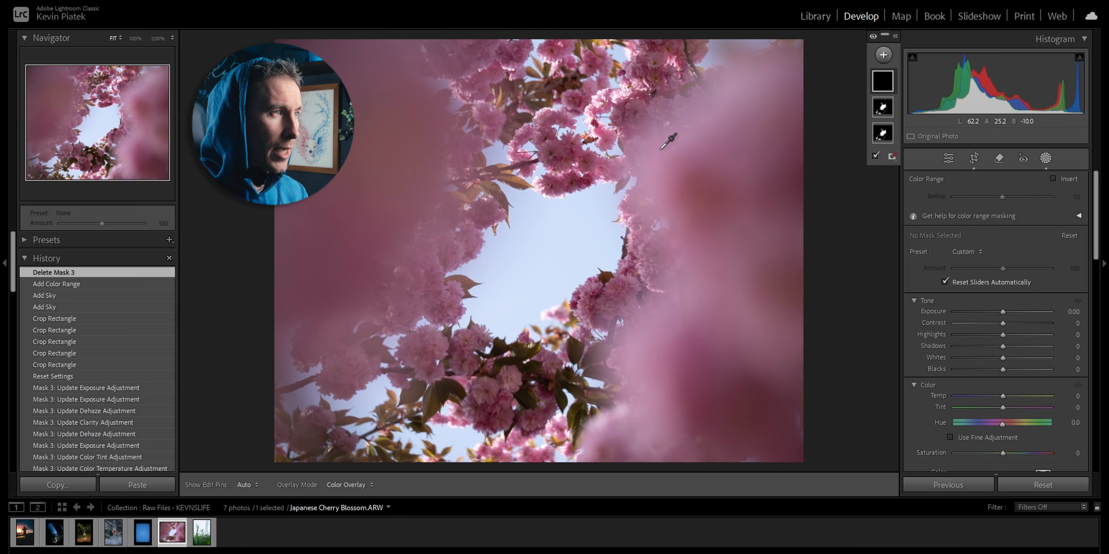
pyautogui.moveTo(660, 150); pyautogui.dragTo(708, 184)
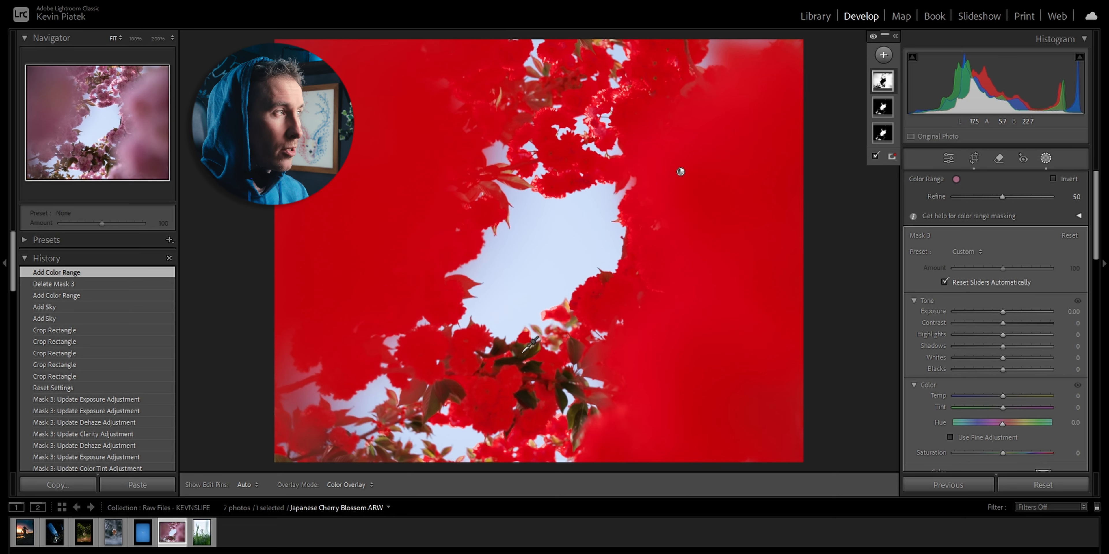
pyautogui.click(881, 84)
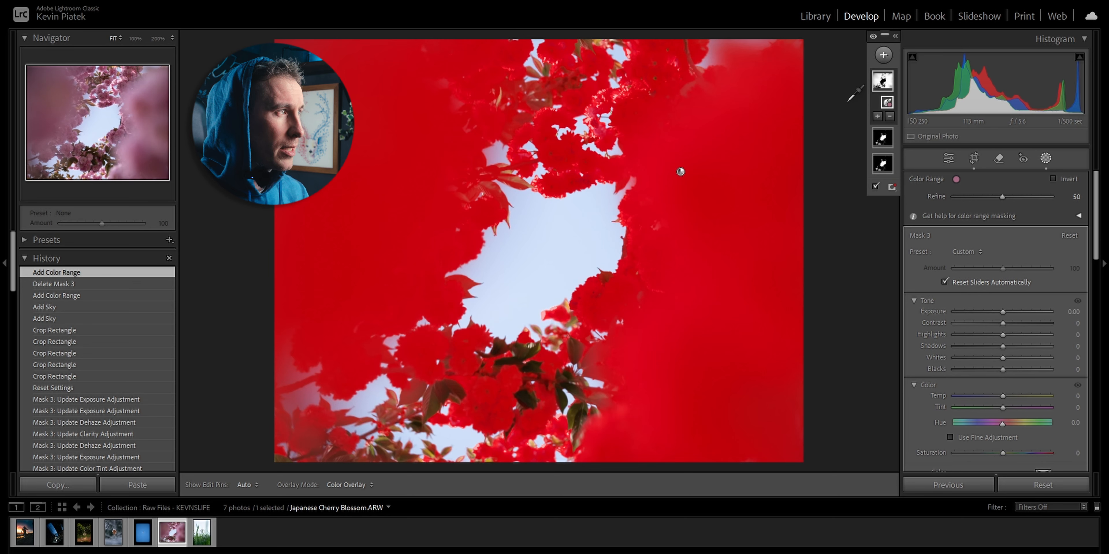
# - Add a color range to Mask 3 sampled from the dark leaves below the sky opening and set its refine amount to 38
pyautogui.click(877, 116)
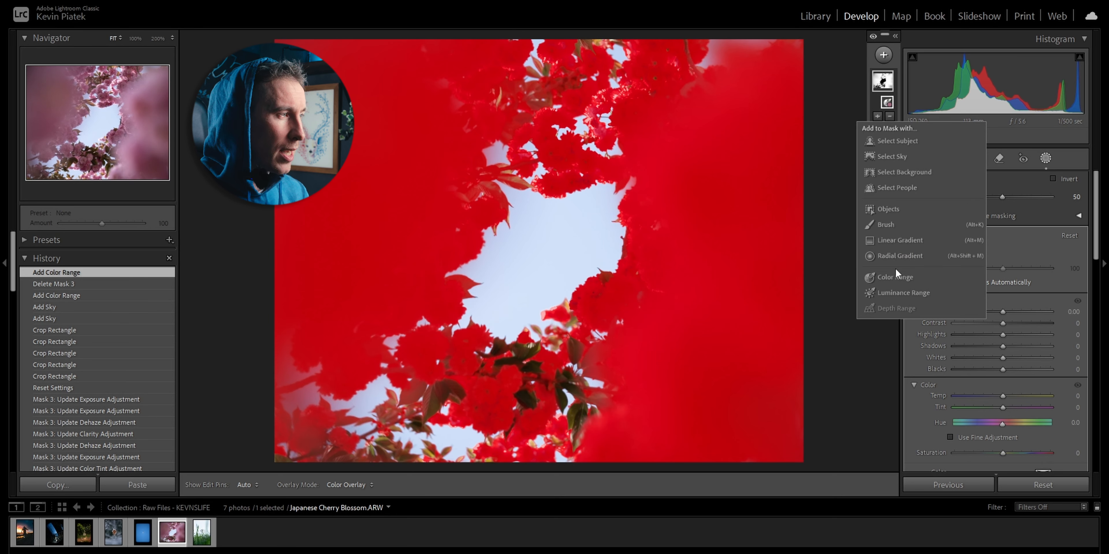
pyautogui.click(892, 278)
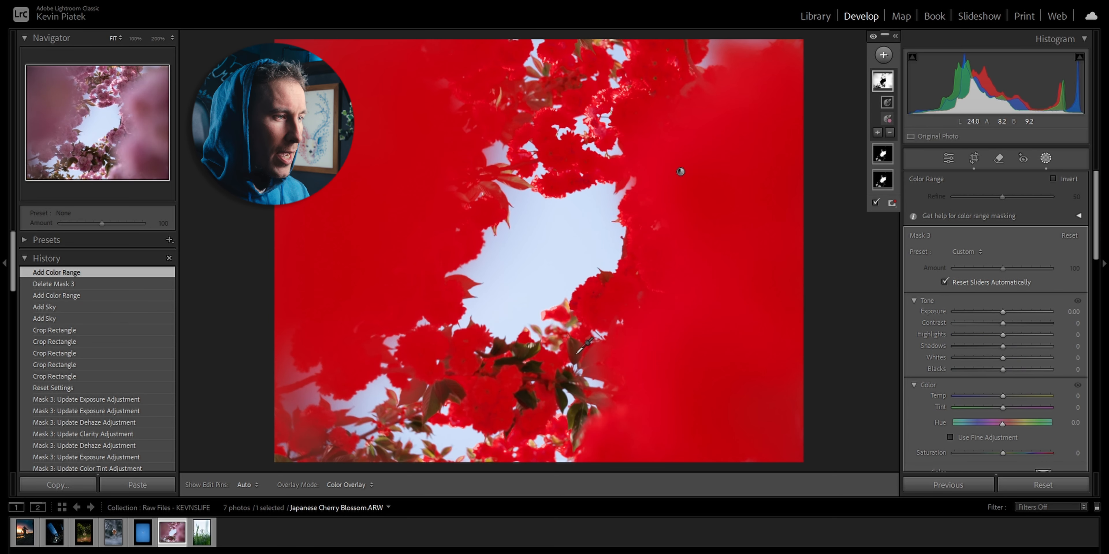
pyautogui.click(565, 381)
pyautogui.moveTo(980, 197)
pyautogui.mouseDown()
pyautogui.moveTo(996, 198)
pyautogui.moveTo(954, 197)
pyautogui.moveTo(1053, 196)
pyautogui.moveTo(982, 193)
pyautogui.mouseUp()
# - Extend Mask 3 with another color range sampled from the leaves near the photo's lower edge and reduce its refine amount
pyautogui.click(876, 132)
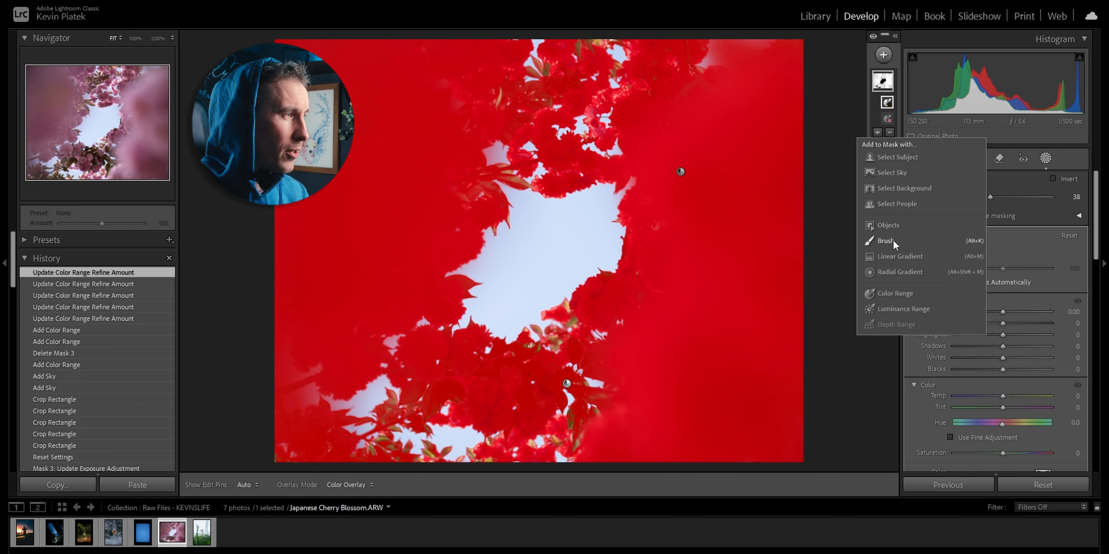
pyautogui.click(891, 292)
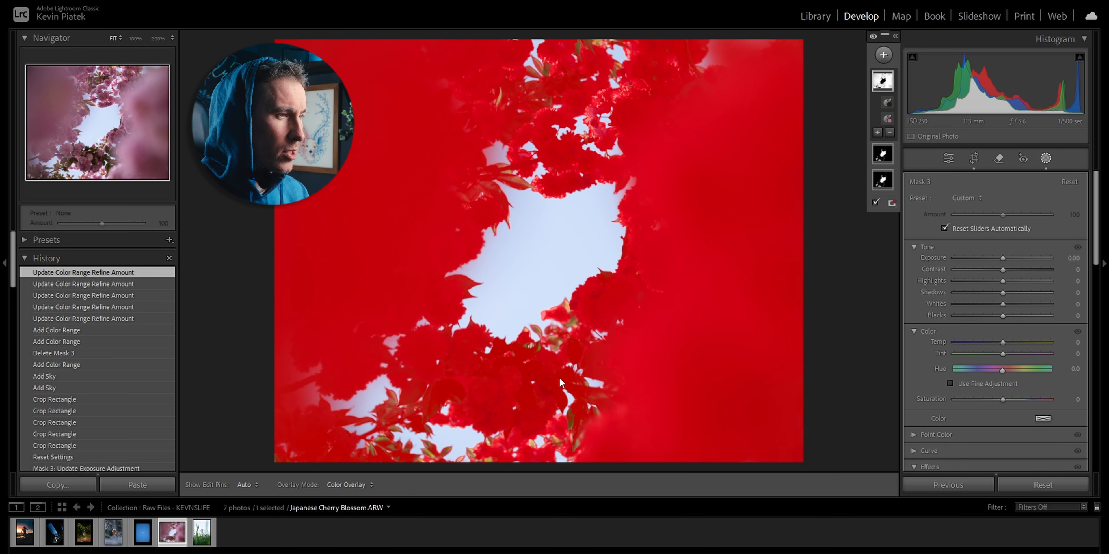
pyautogui.click(571, 422)
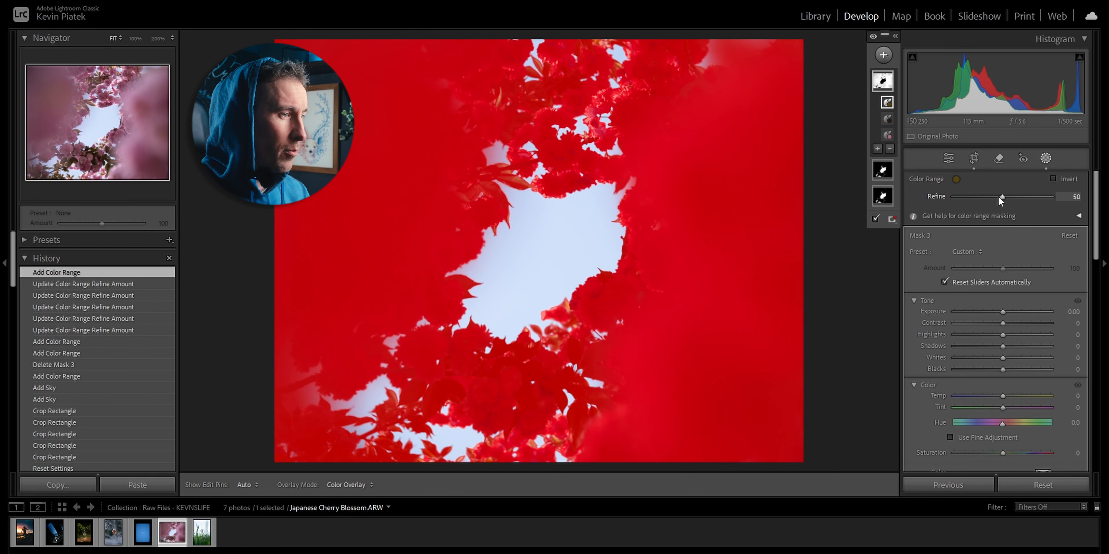
pyautogui.moveTo(993, 196); pyautogui.dragTo(991, 195)
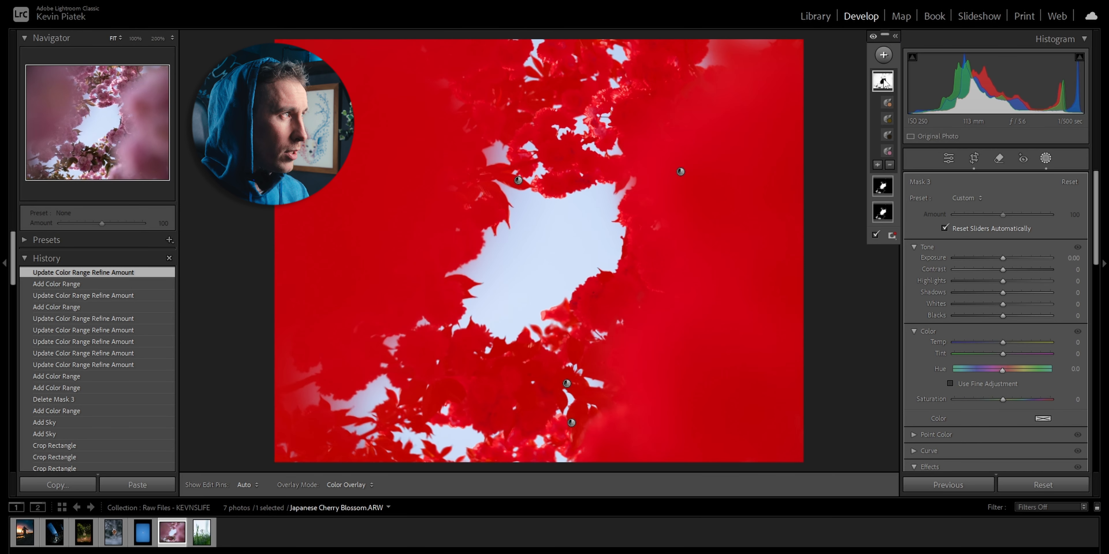
# - Expand the mask list and change the mask overlay color to green
pyautogui.click(895, 36)
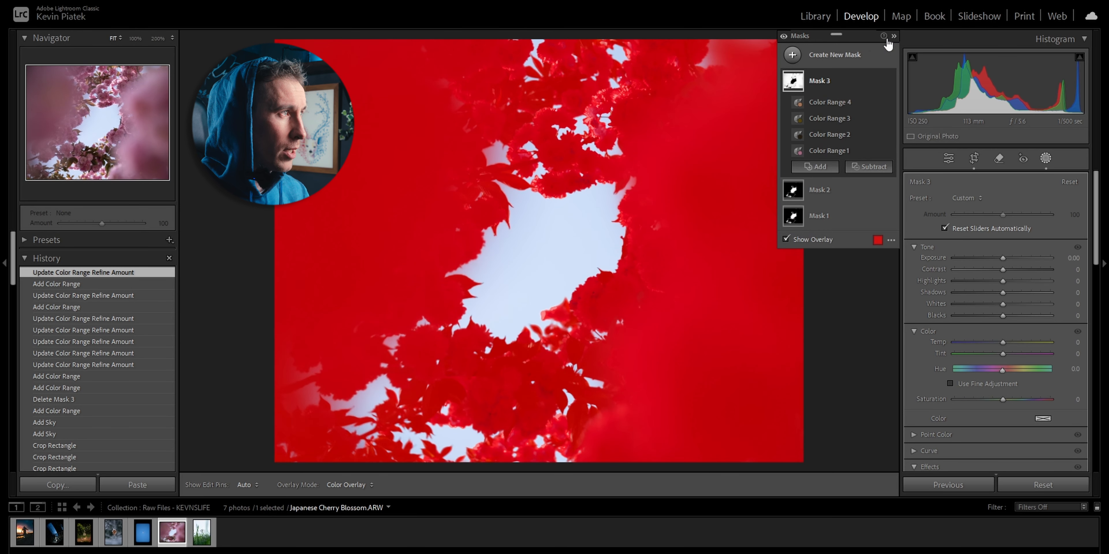
pyautogui.click(877, 241)
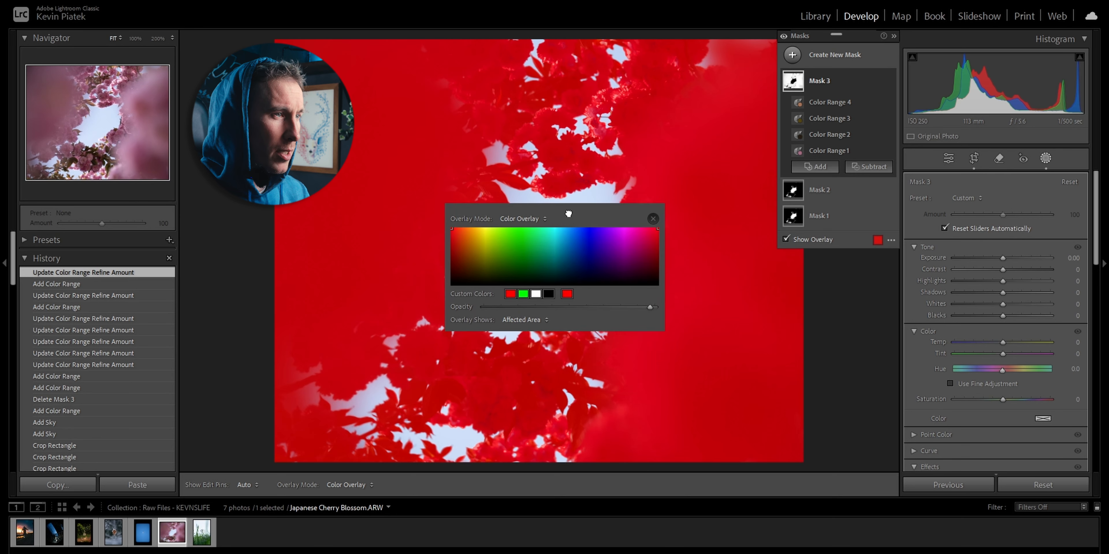
pyautogui.click(462, 291)
pyautogui.moveTo(469, 287); pyautogui.dragTo(502, 282)
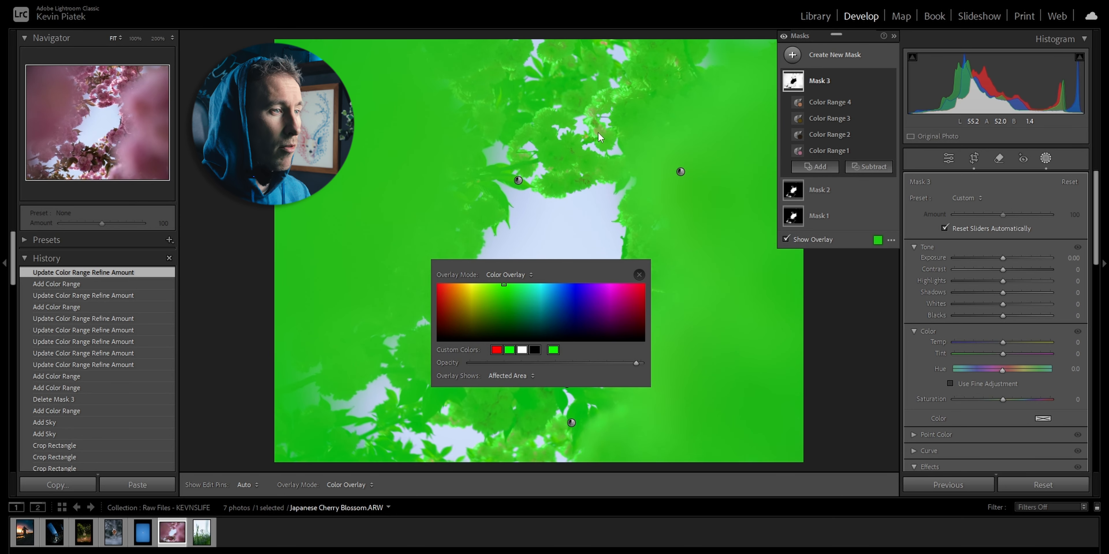
# - Add a color range to Mask 3 sampled from the blossoms above the sky opening, with a refine amount of 43
pyautogui.click(805, 167)
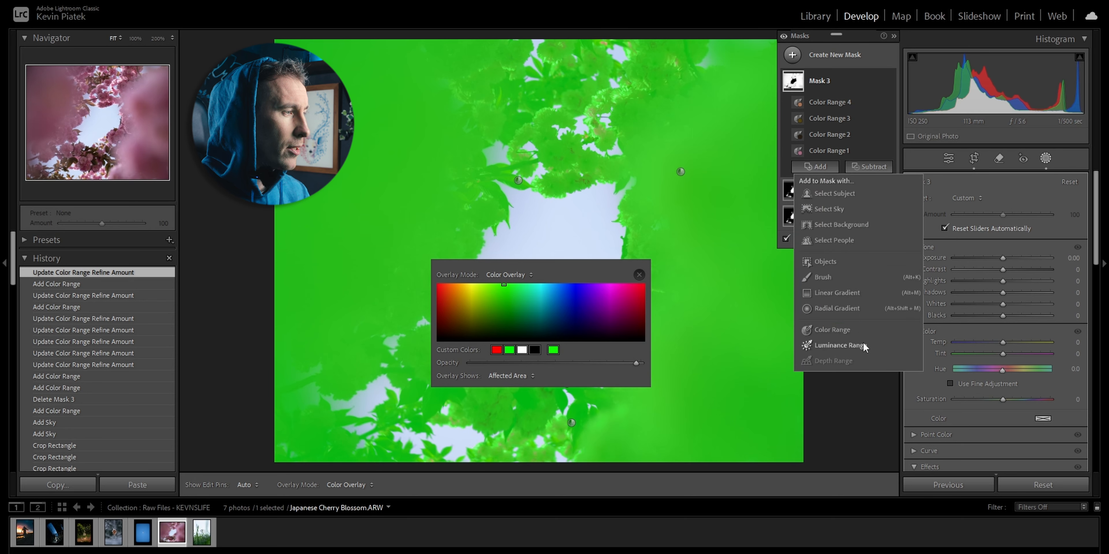
pyautogui.click(856, 338)
pyautogui.click(598, 131)
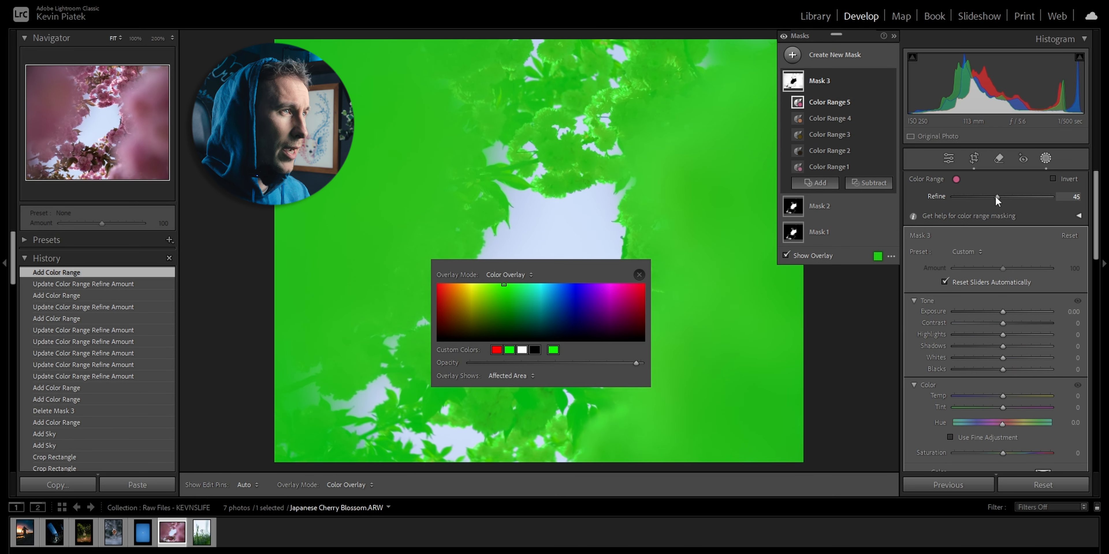
pyautogui.moveTo(992, 195); pyautogui.dragTo(994, 196)
# - Set the mask overlay color back to red and collapse the mask list
pyautogui.moveTo(504, 284); pyautogui.dragTo(432, 269)
pyautogui.click(639, 274)
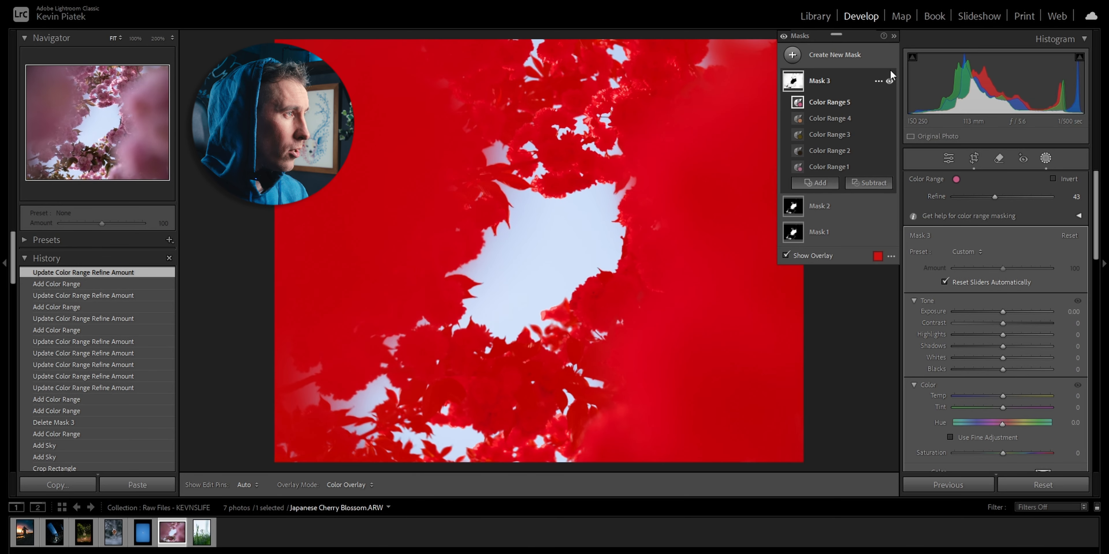
pyautogui.click(893, 36)
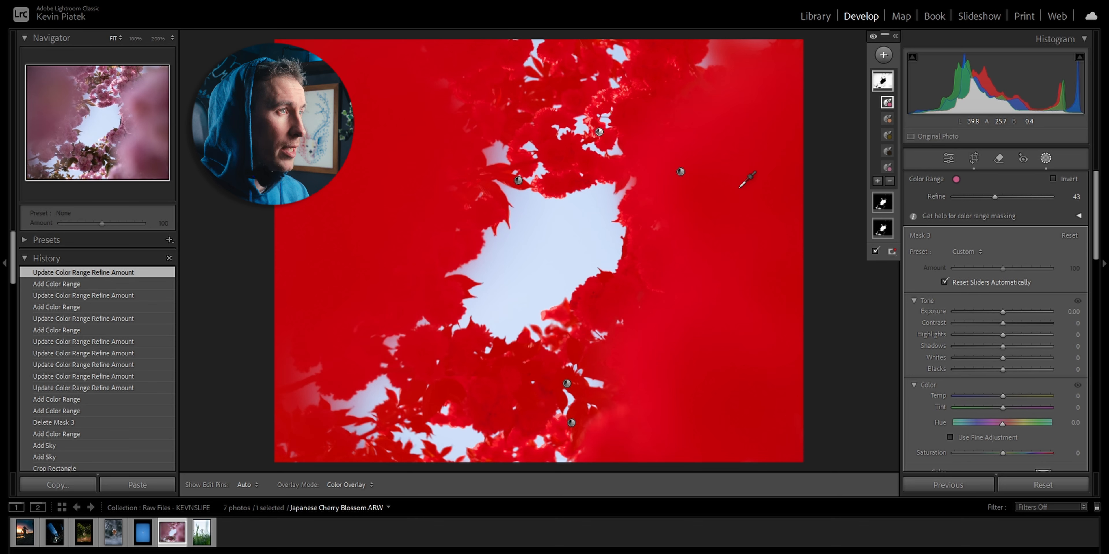
# - Invert Mask 3 so that it covers the sky, and set its temperature to −16
pyautogui.rightClick(885, 84)
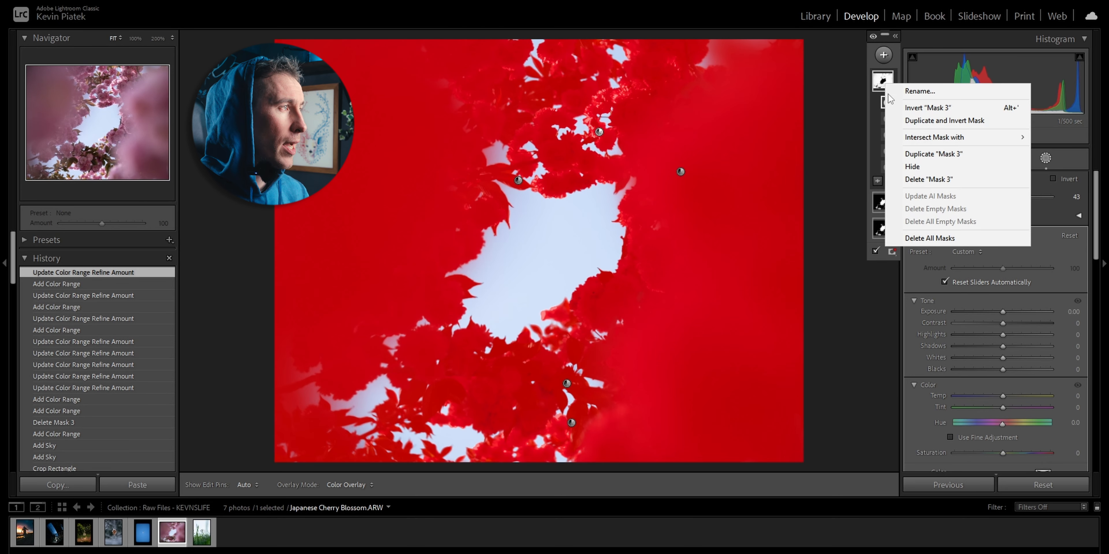
pyautogui.click(907, 108)
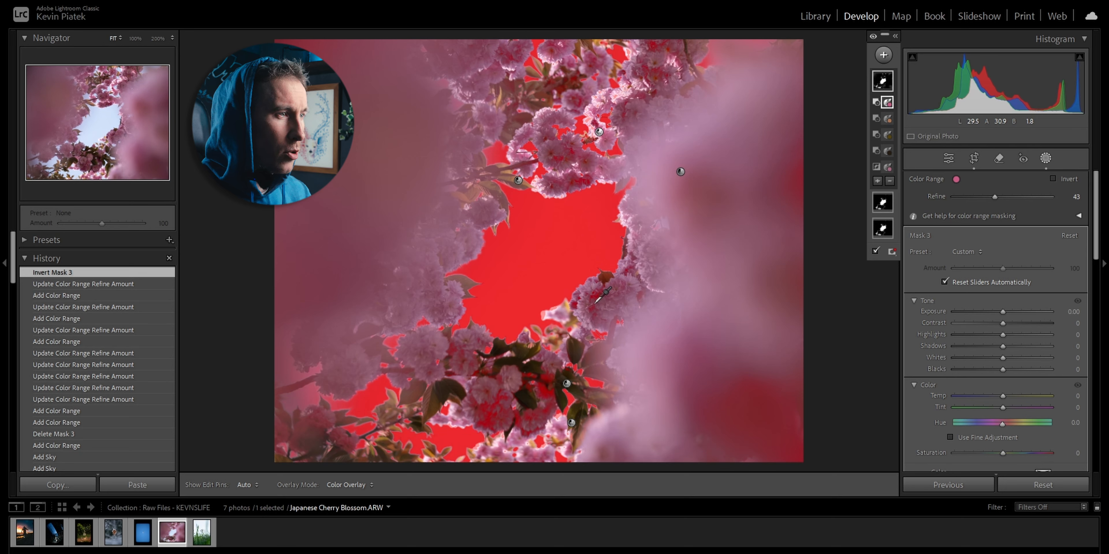
pyautogui.moveTo(1001, 395); pyautogui.dragTo(994, 396)
# - Set the inverted mask's exposure to 0.50 and reduce its clarity and texture
pyautogui.moveTo(1003, 312)
pyautogui.mouseDown()
pyautogui.moveTo(991, 310)
pyautogui.moveTo(1018, 311)
pyautogui.mouseUp()
pyautogui.scroll(-5, 999, 404)
pyautogui.moveTo(1003, 402); pyautogui.dragTo(990, 403)
pyautogui.moveTo(1003, 391); pyautogui.dragTo(990, 391)
pyautogui.scroll(5, 994, 388)
pyautogui.moveTo(1017, 311); pyautogui.dragTo(1008, 312)
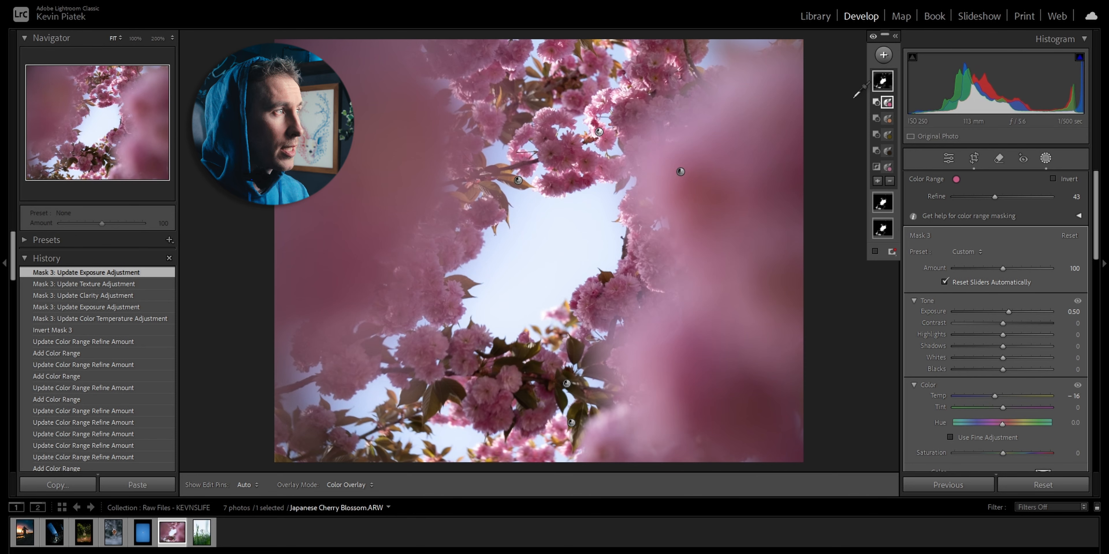
# - Switch to the Post Tower in Bonn.ARW photo and crop it to 4 x 5 / 8 x 10 around the blue glass tower
pyautogui.click(883, 55)
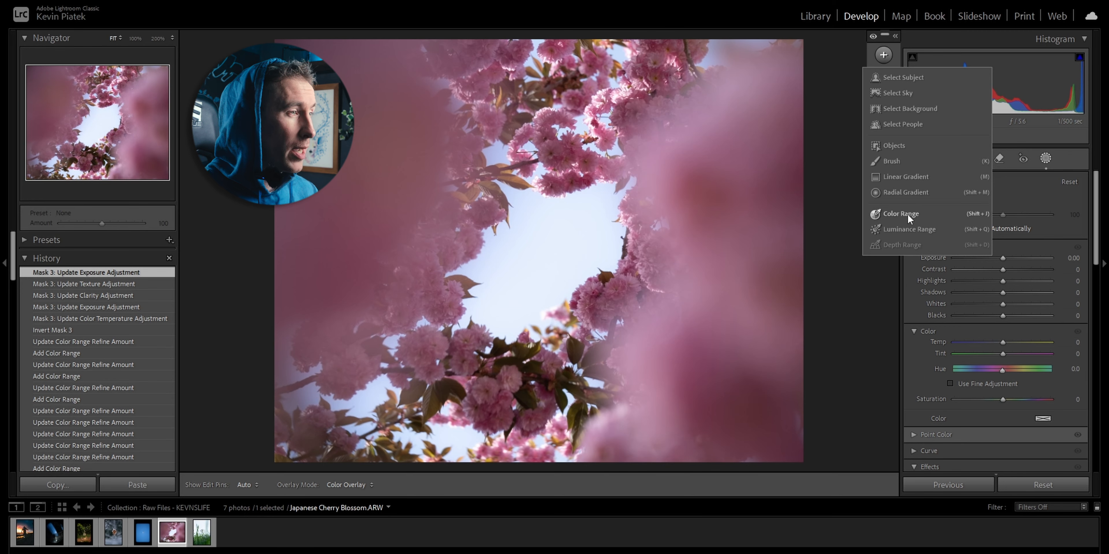
pyautogui.click(55, 533)
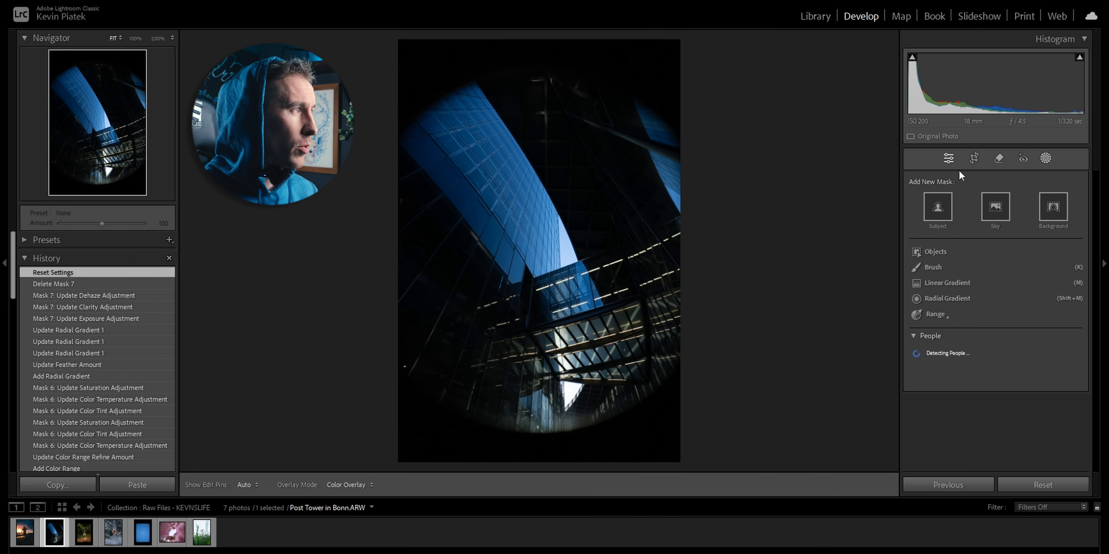
pyautogui.click(973, 158)
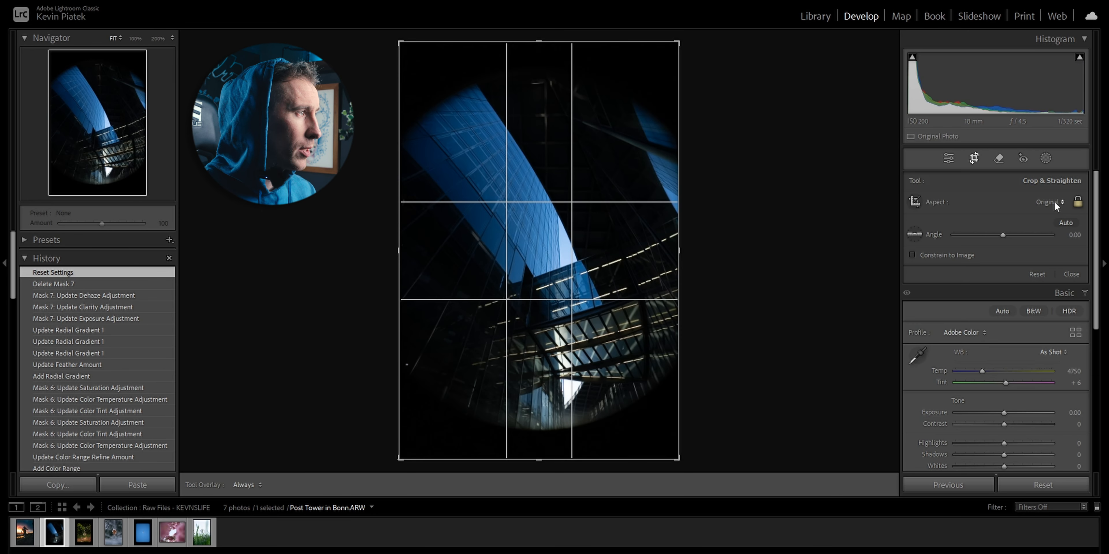
pyautogui.click(1054, 202)
pyautogui.click(1010, 268)
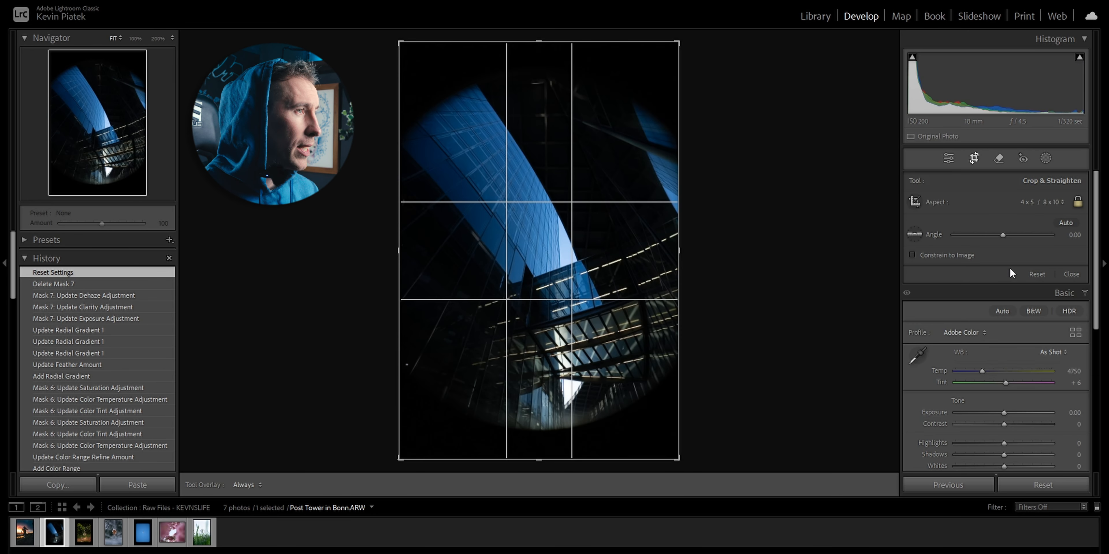
pyautogui.moveTo(678, 77); pyautogui.dragTo(632, 109)
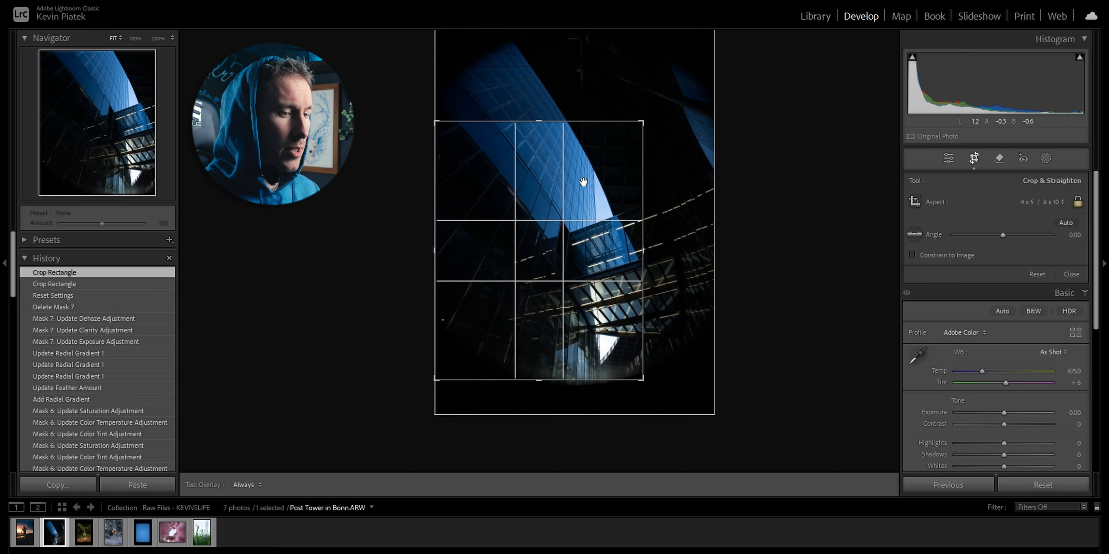
pyautogui.moveTo(539, 228); pyautogui.dragTo(530, 234)
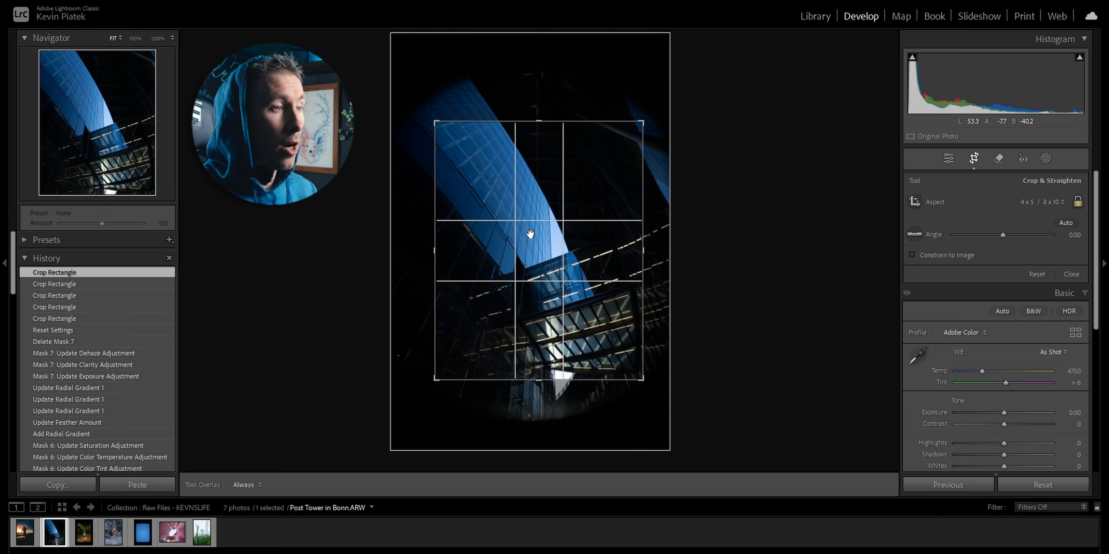
pyautogui.press('Return')
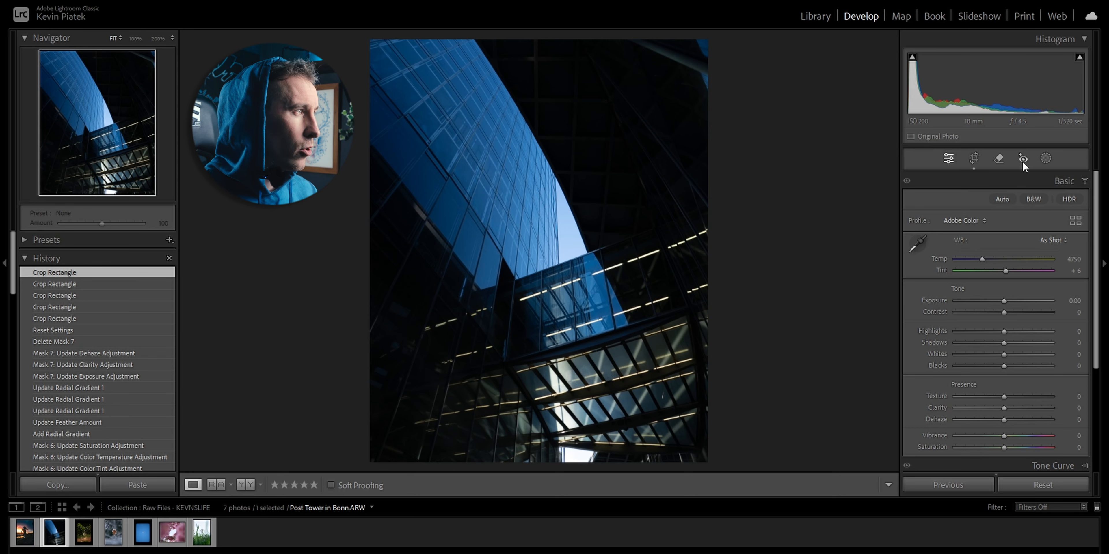
# - Create an Objects mask by brushing roughly over the whole blue tower, including its shaded side
pyautogui.hotkey('shift', 'w')
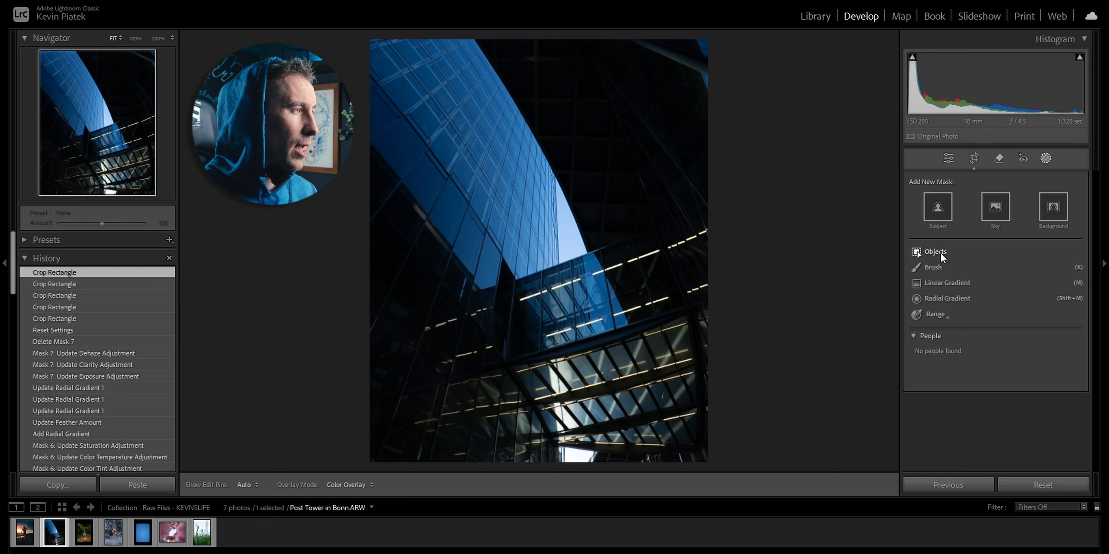
pyautogui.click(934, 252)
pyautogui.moveTo(549, 265)
pyautogui.mouseDown()
pyautogui.moveTo(493, 252)
pyautogui.moveTo(487, 115)
pyautogui.moveTo(467, 96)
pyautogui.moveTo(450, 96)
pyautogui.moveTo(435, 161)
pyautogui.moveTo(391, 146)
pyautogui.mouseUp()
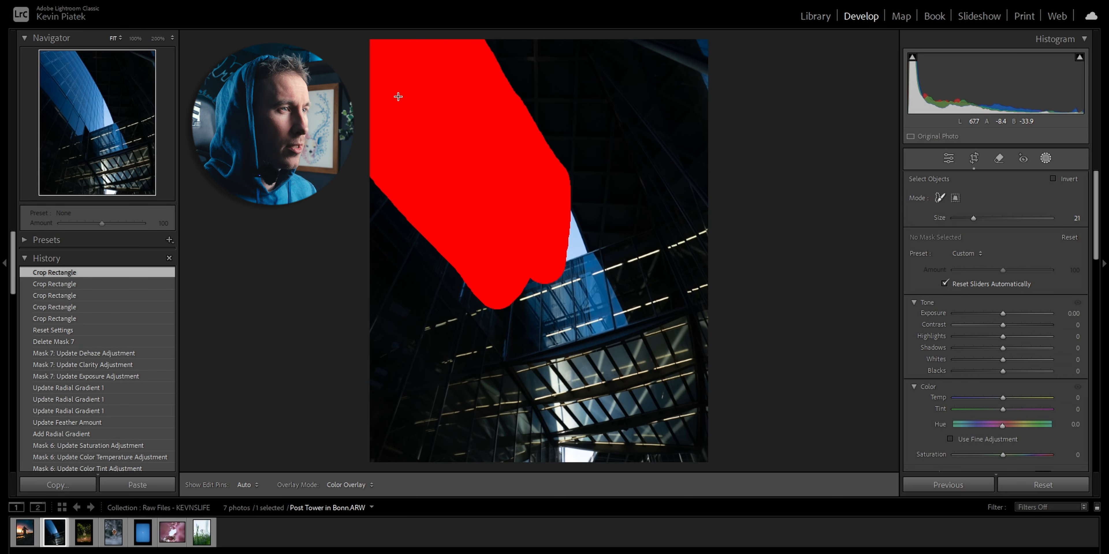
pyautogui.moveTo(397, 96); pyautogui.dragTo(398, 98)
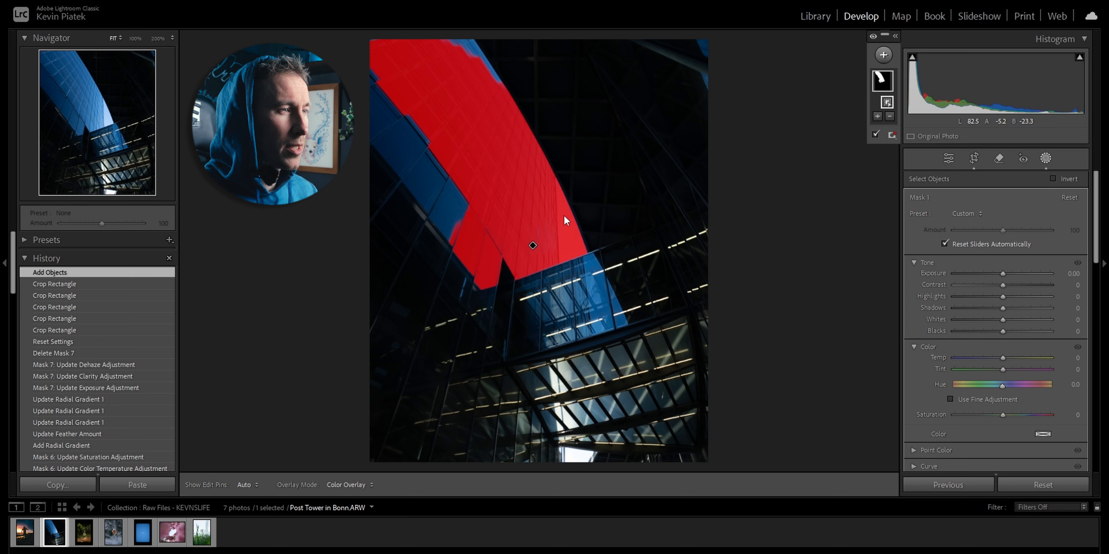
# - Create a second Objects mask by brushing over only the bright front of the blue tower up to its upper edge
pyautogui.click(883, 56)
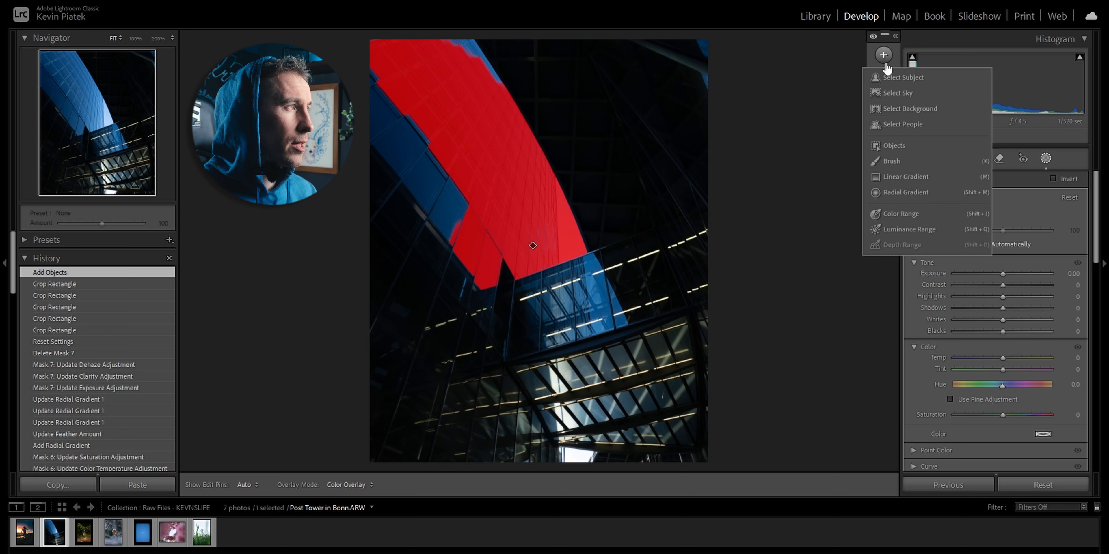
pyautogui.click(900, 148)
pyautogui.moveTo(544, 178)
pyautogui.mouseDown()
pyautogui.moveTo(551, 258)
pyautogui.moveTo(485, 271)
pyautogui.moveTo(368, 120)
pyautogui.moveTo(368, 25)
pyautogui.mouseUp()
pyautogui.moveTo(464, 43); pyautogui.dragTo(476, 43)
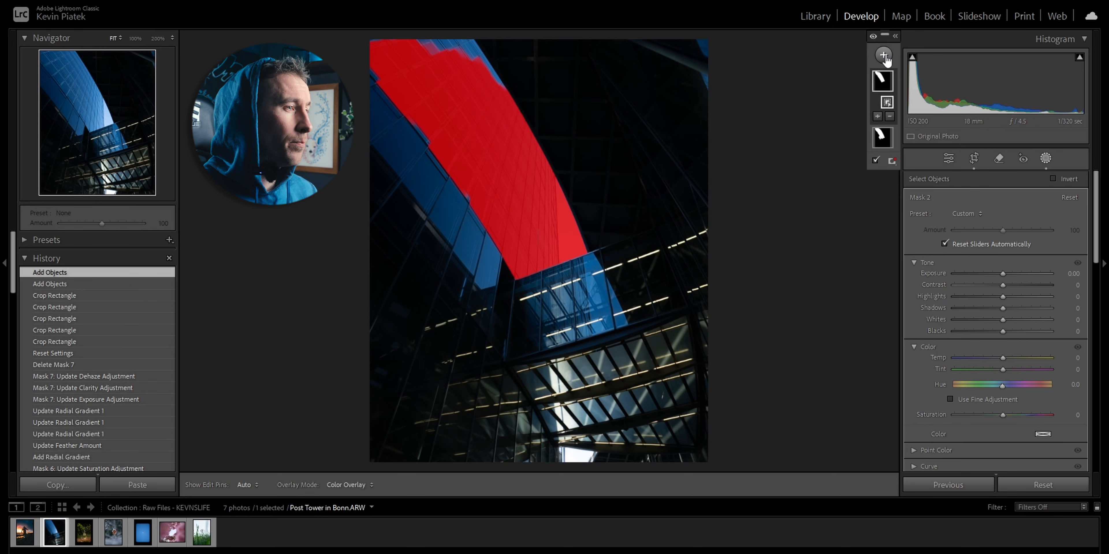
# - Create a color range mask by sampling a small area of the blue tower facade, and lower its refine amount
pyautogui.click(1046, 160)
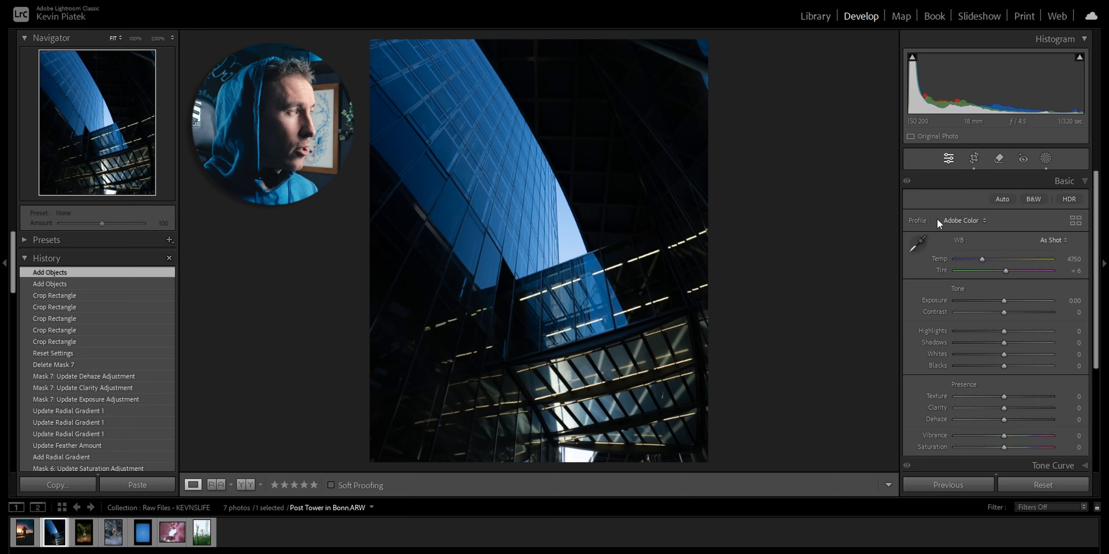
pyautogui.click(1046, 159)
pyautogui.click(883, 54)
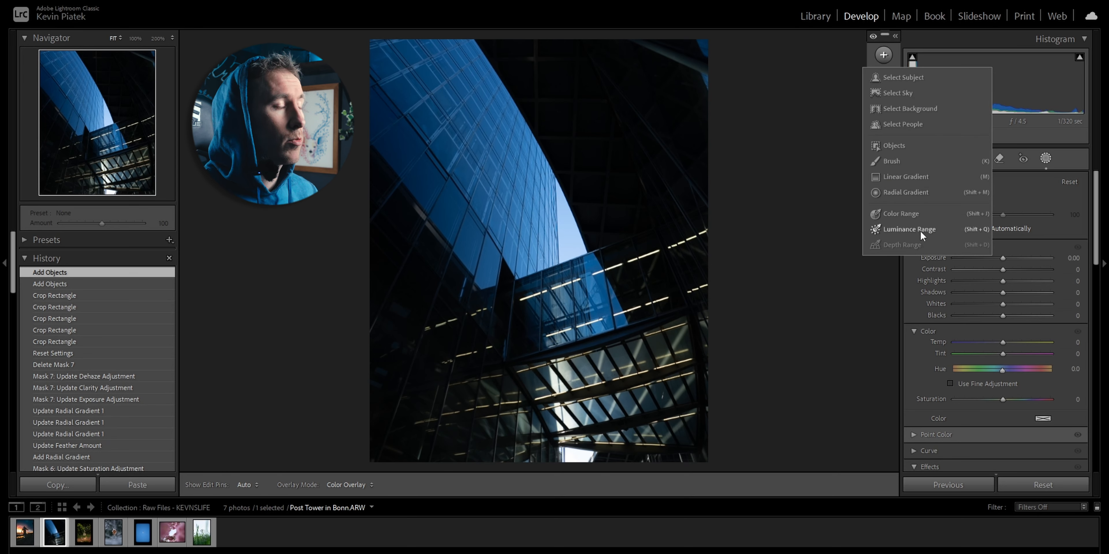
pyautogui.click(906, 212)
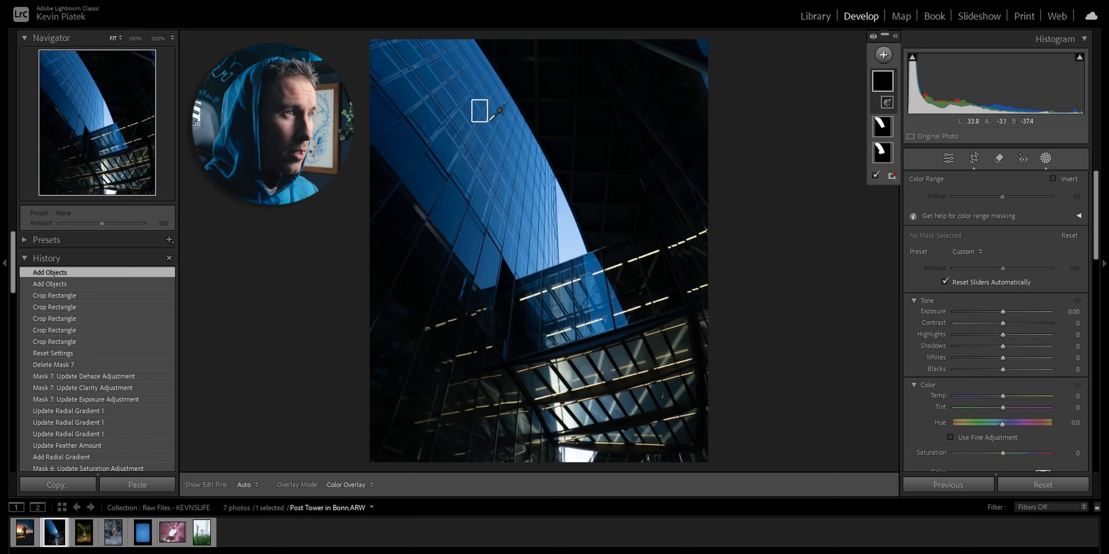
pyautogui.click(479, 112)
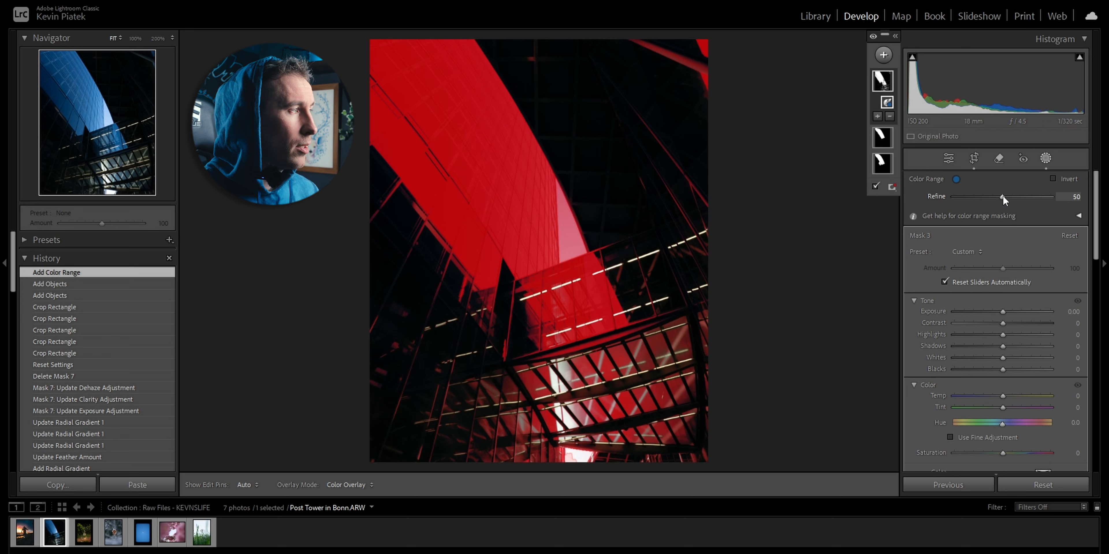
pyautogui.moveTo(1002, 196); pyautogui.dragTo(995, 196)
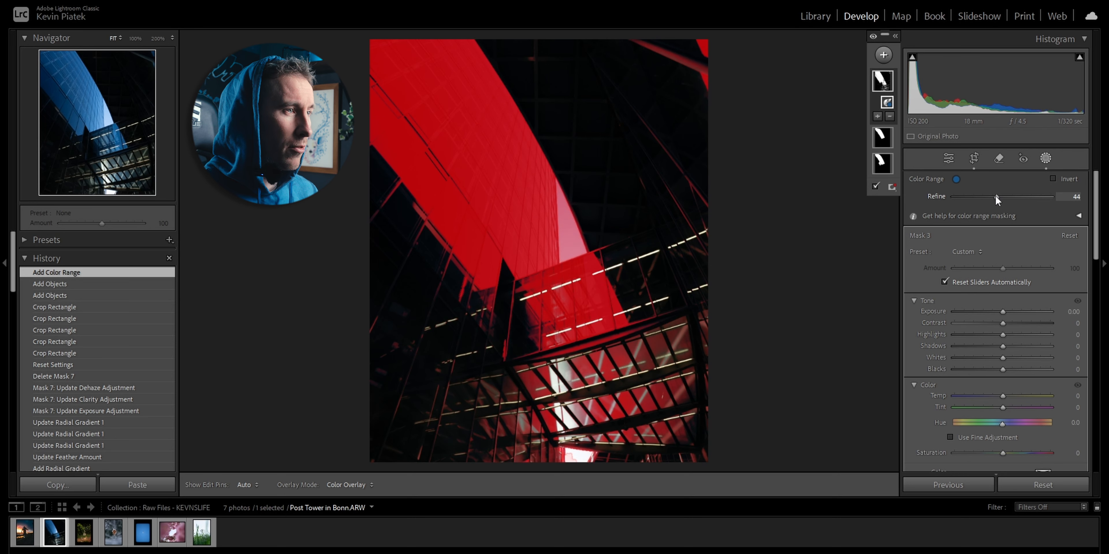
pyautogui.moveTo(986, 196); pyautogui.dragTo(966, 192)
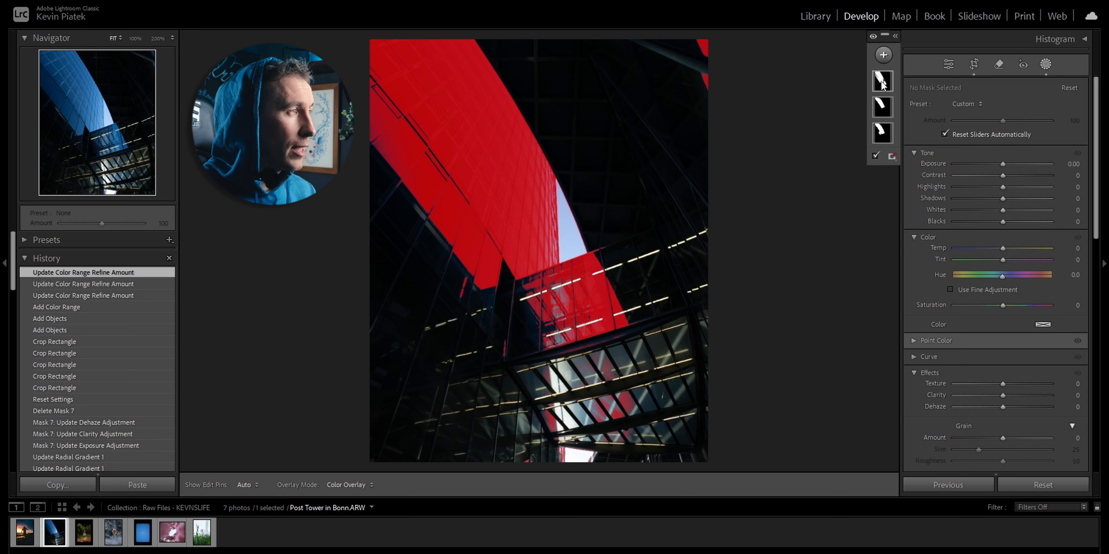
# - Intersect the color range mask on the blue tower with a brush, painting over the upper front of the tower
pyautogui.rightClick(881, 80)
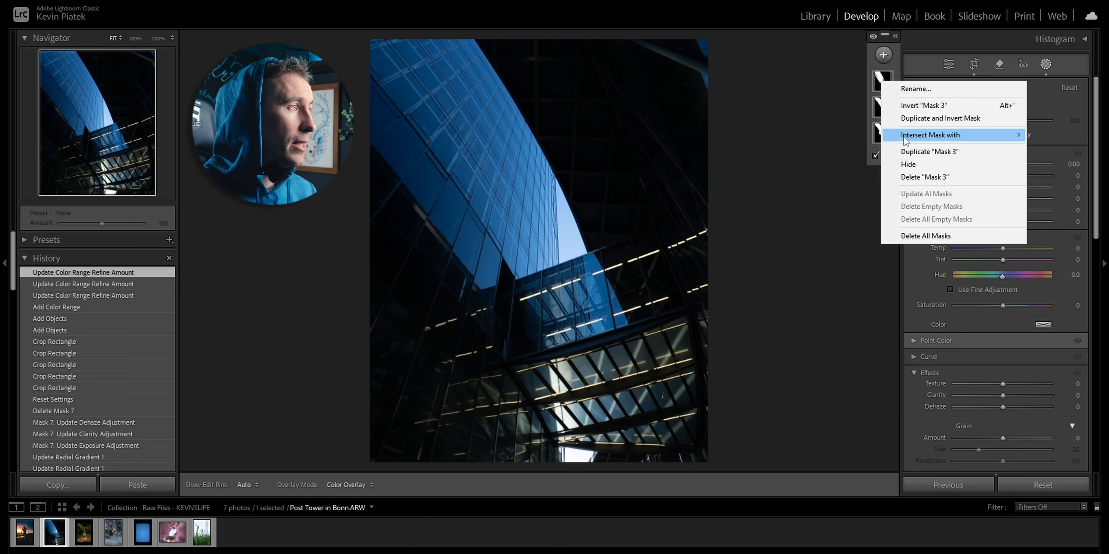
pyautogui.moveTo(905, 136)
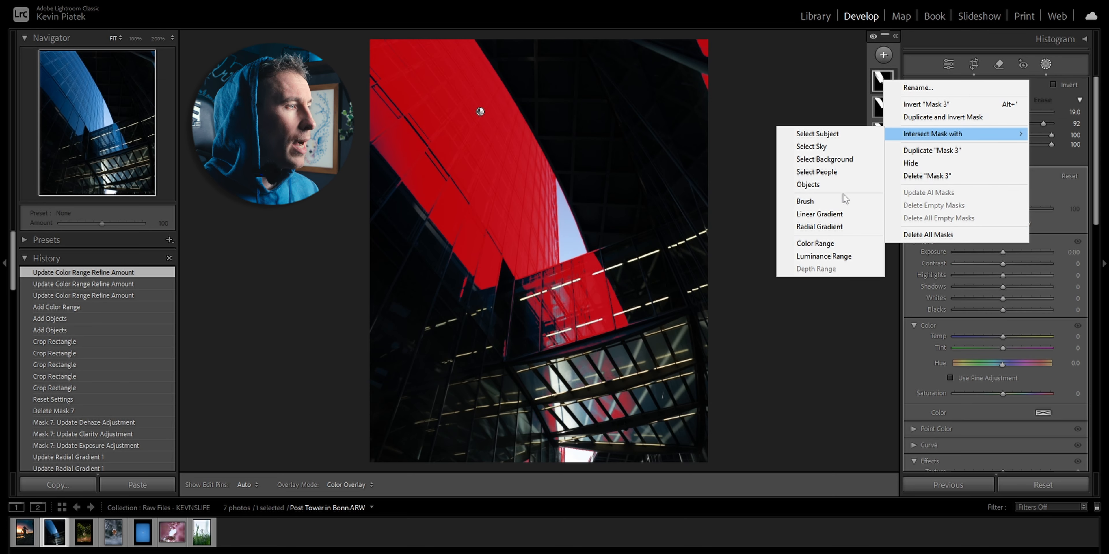
pyautogui.click(842, 206)
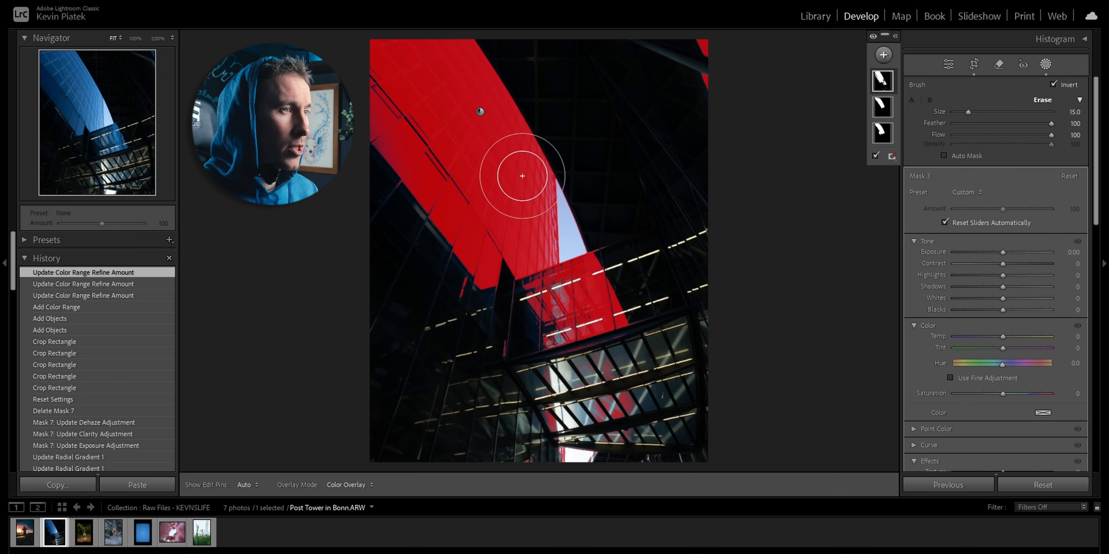
pyautogui.moveTo(508, 100)
pyautogui.mouseDown()
pyautogui.moveTo(540, 171)
pyautogui.moveTo(535, 258)
pyautogui.moveTo(496, 264)
pyautogui.moveTo(423, 184)
pyautogui.moveTo(369, 89)
pyautogui.moveTo(506, 153)
pyautogui.moveTo(508, 188)
pyautogui.mouseUp()
pyautogui.moveTo(508, 188); pyautogui.dragTo(521, 167)
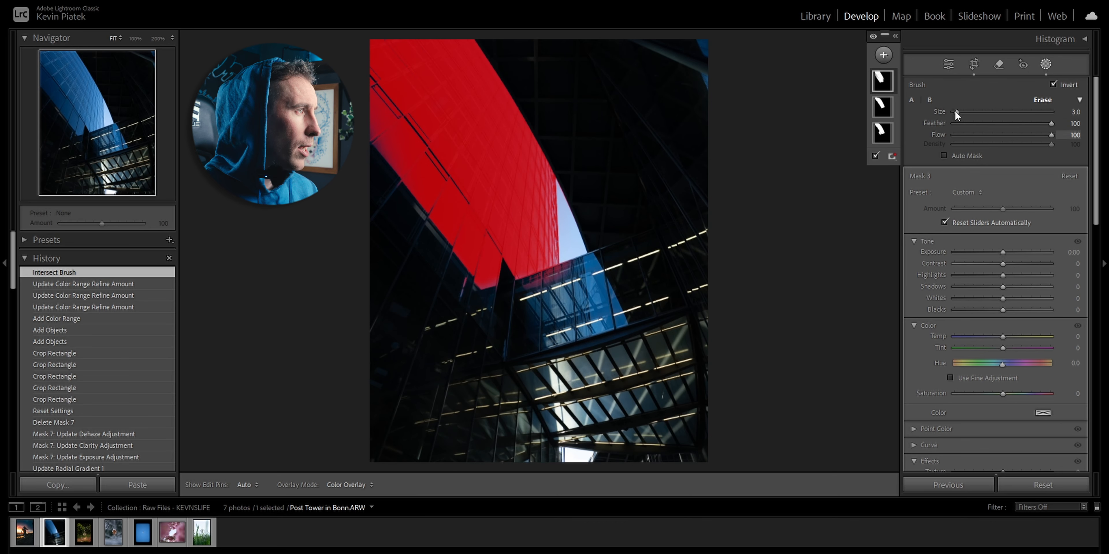
# - Switch to brush B at size 2 and refine the intersected mask along the tower's lower and outer edges
pyautogui.click(929, 100)
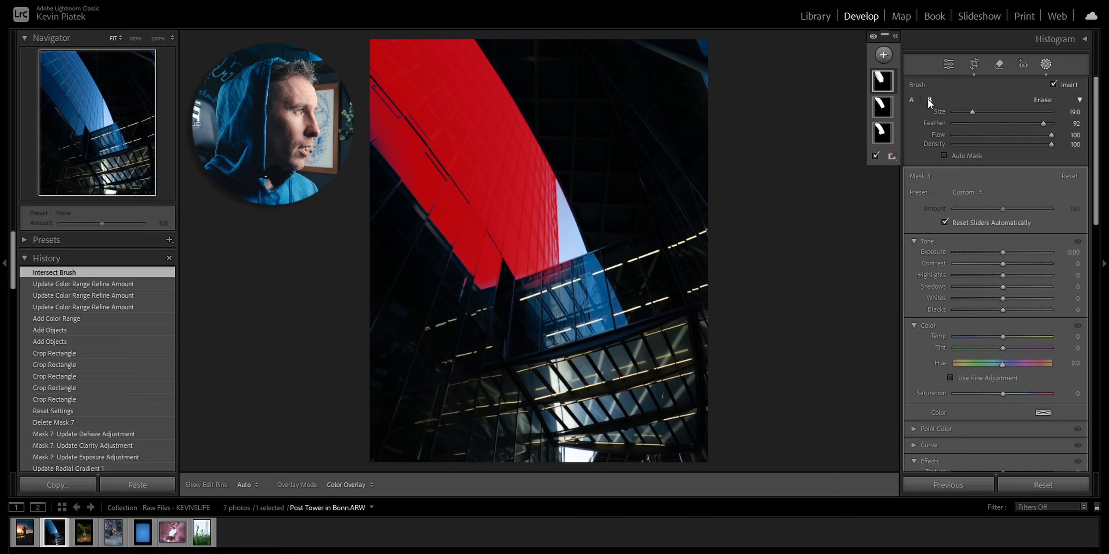
pyautogui.scroll(-5, 568, 302)
pyautogui.scroll(-9, 571, 281)
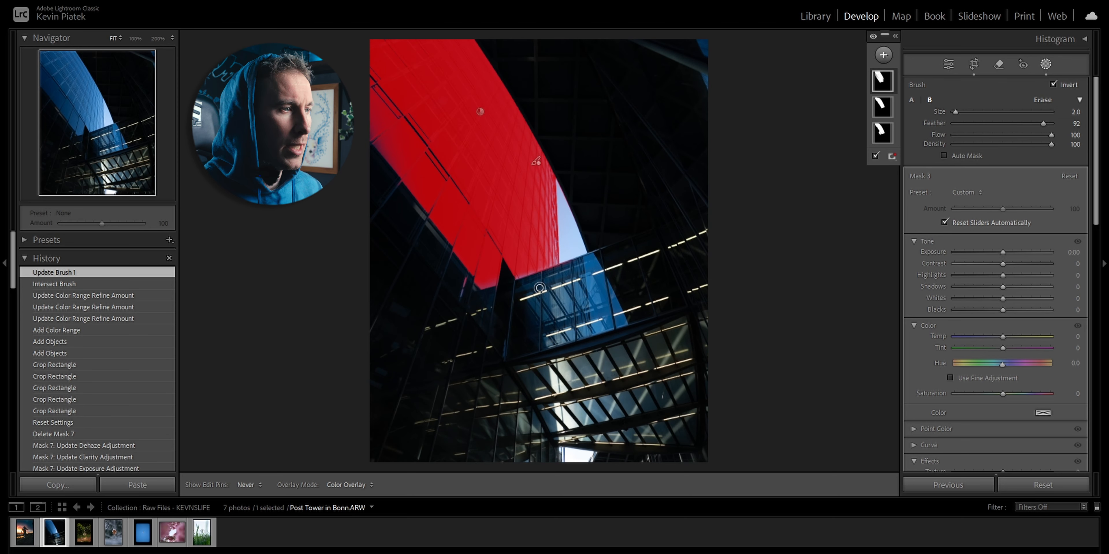
pyautogui.moveTo(540, 287)
pyautogui.mouseDown()
pyautogui.moveTo(534, 279)
pyautogui.moveTo(586, 241)
pyautogui.moveTo(575, 208)
pyautogui.mouseUp()
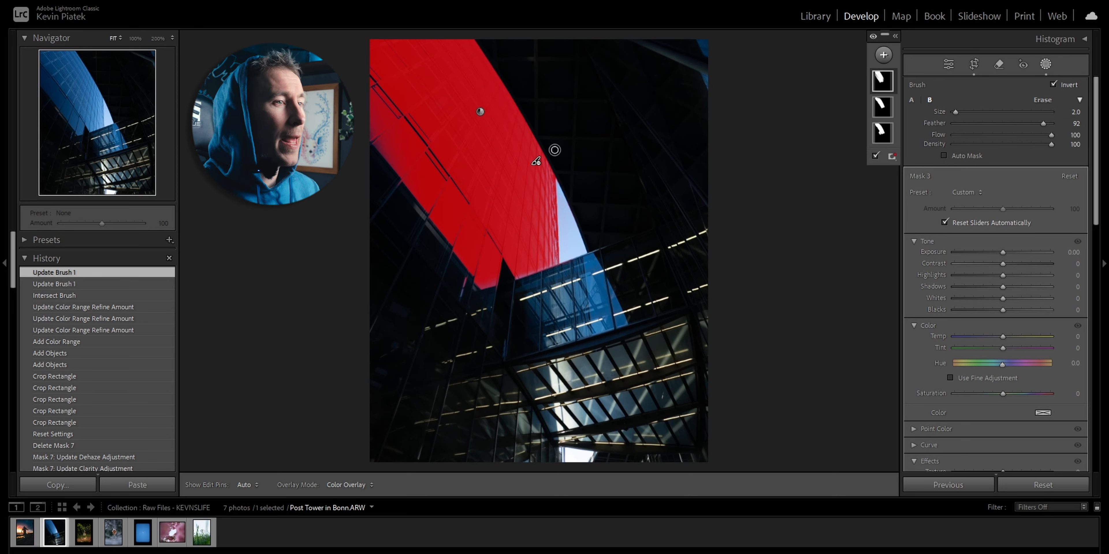
# - Intersect Mask 3 with a diagonal linear gradient fading from the tower's outer edge inward, and set exposure to 0.55 and highlights to 37
pyautogui.rightClick(884, 88)
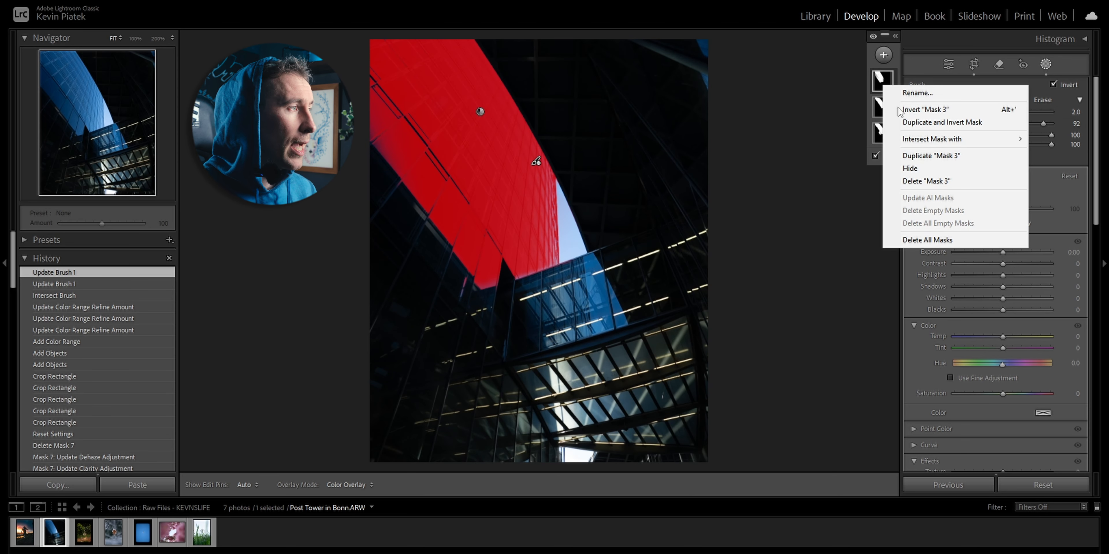
pyautogui.moveTo(908, 138)
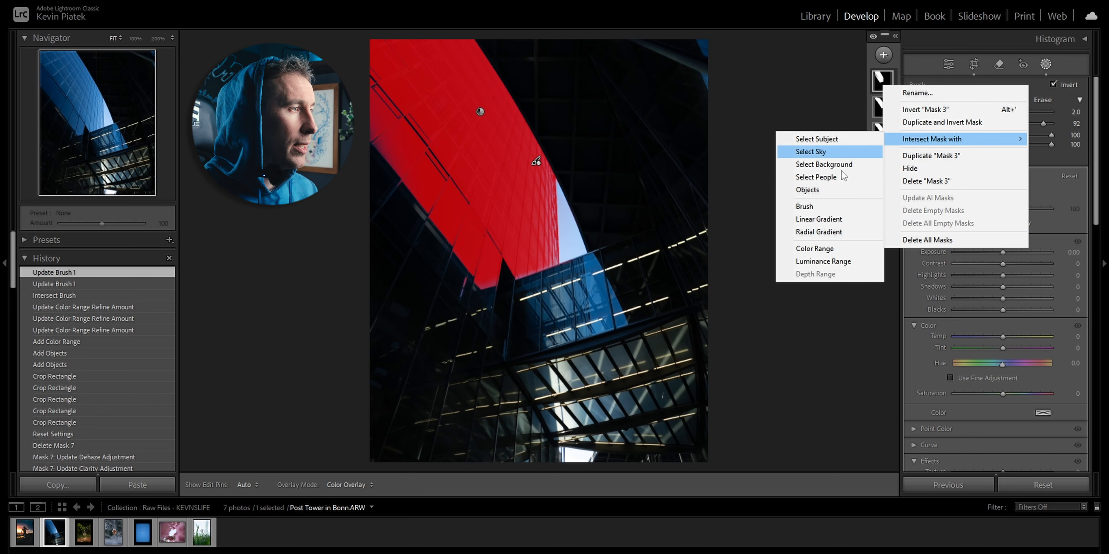
pyautogui.click(836, 220)
pyautogui.moveTo(538, 87); pyautogui.dragTo(419, 183)
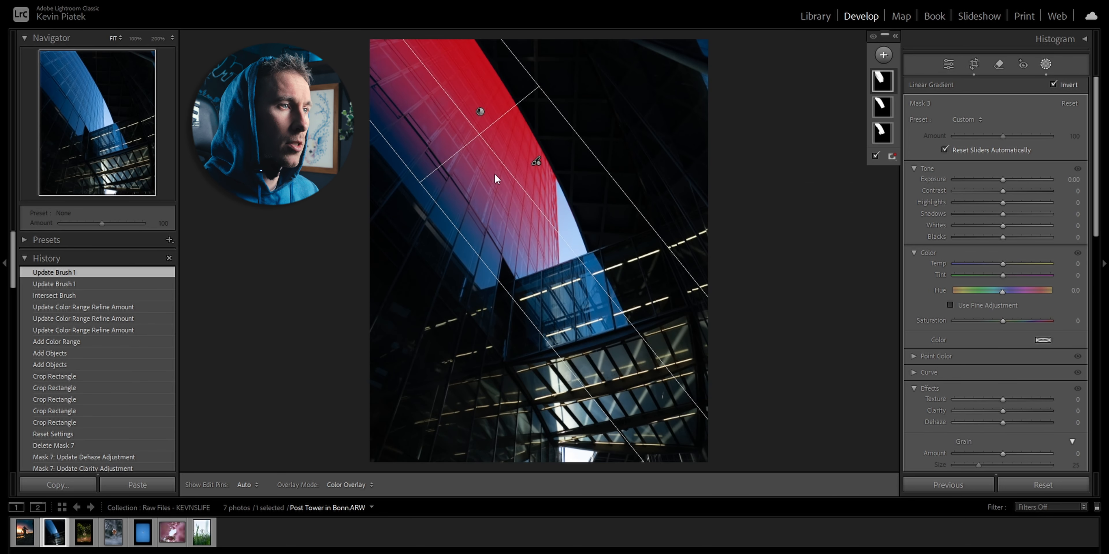
pyautogui.moveTo(479, 135); pyautogui.dragTo(492, 138)
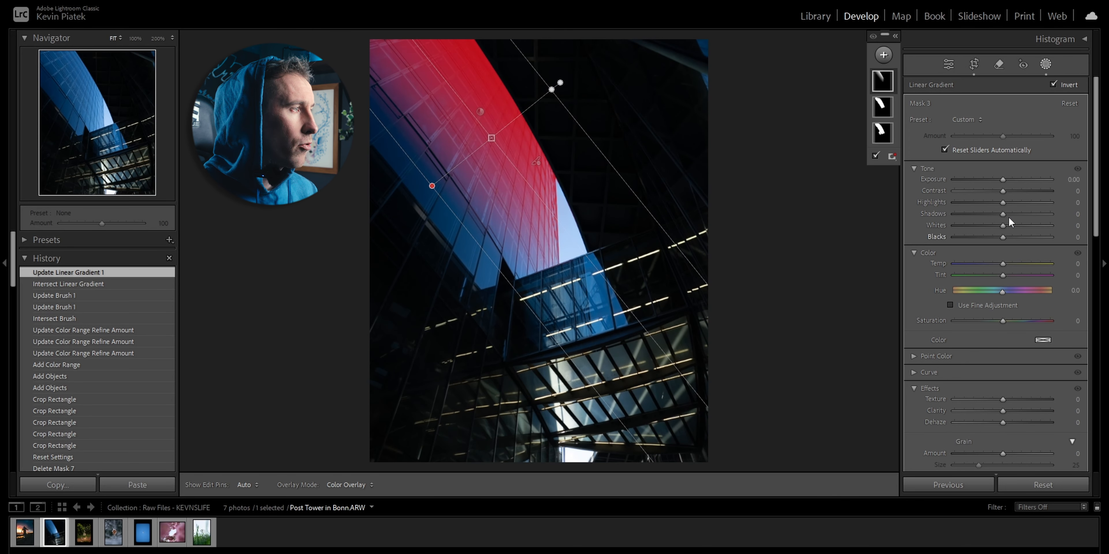
pyautogui.moveTo(1003, 179); pyautogui.dragTo(1019, 198)
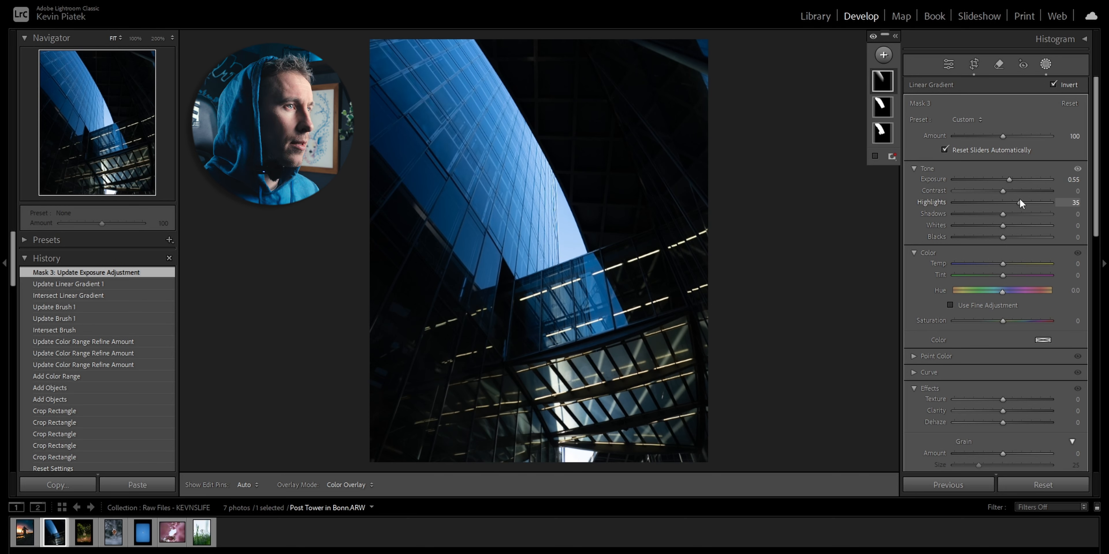
# - Expand the mask list and compare the photo with and without Mask 3's adjustments
pyautogui.click(896, 38)
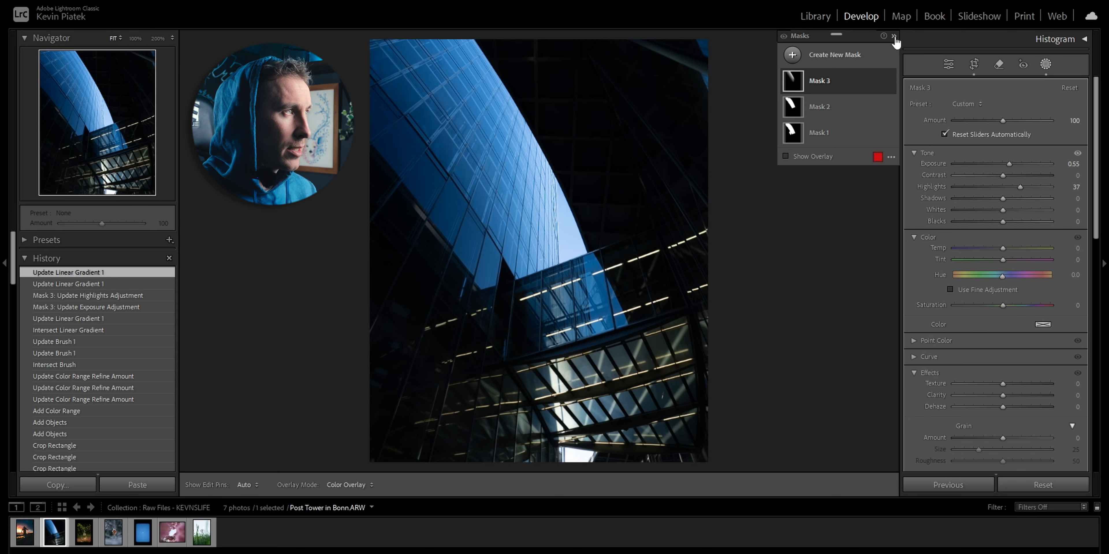
pyautogui.click(889, 81)
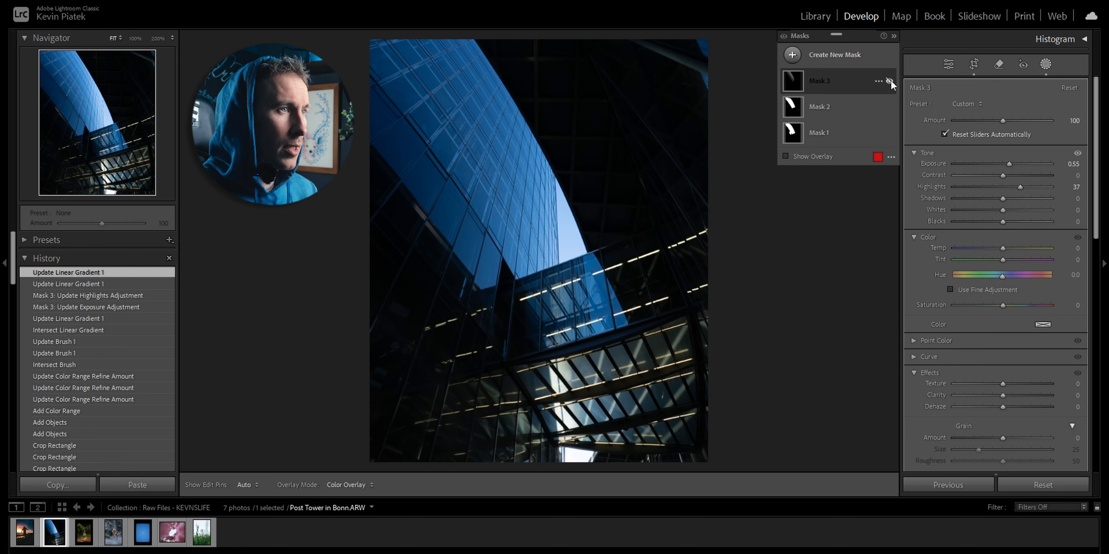
pyautogui.click(890, 81)
pyautogui.click(889, 81)
pyautogui.click(890, 80)
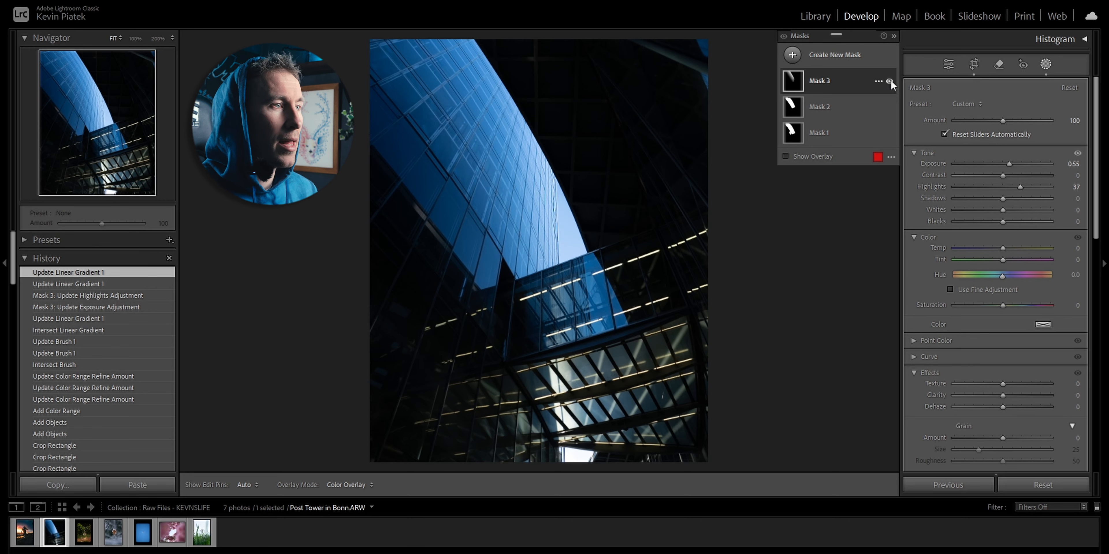
pyautogui.click(890, 81)
pyautogui.click(890, 81)
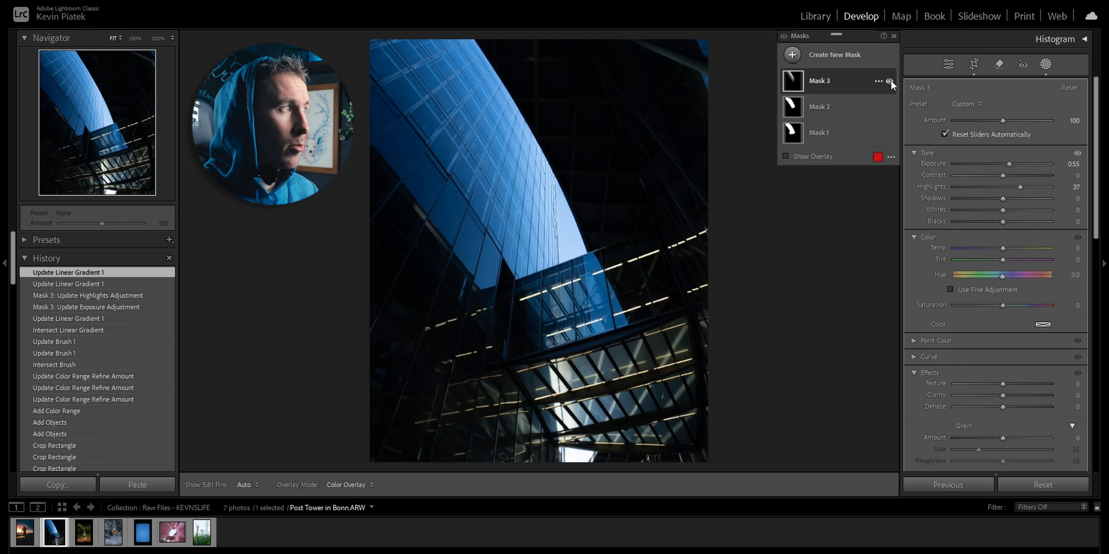
# - Add a linear gradient mask rising from the photo's lower-right corner with exposure 0.46, highlights 9, shadows 13 and temp about 33
pyautogui.click(792, 56)
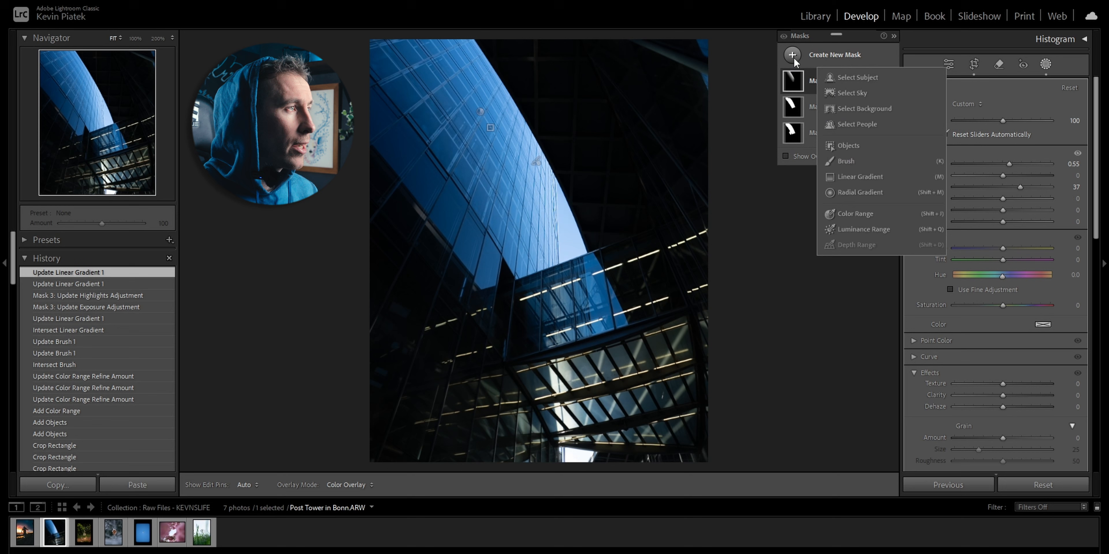
pyautogui.click(851, 177)
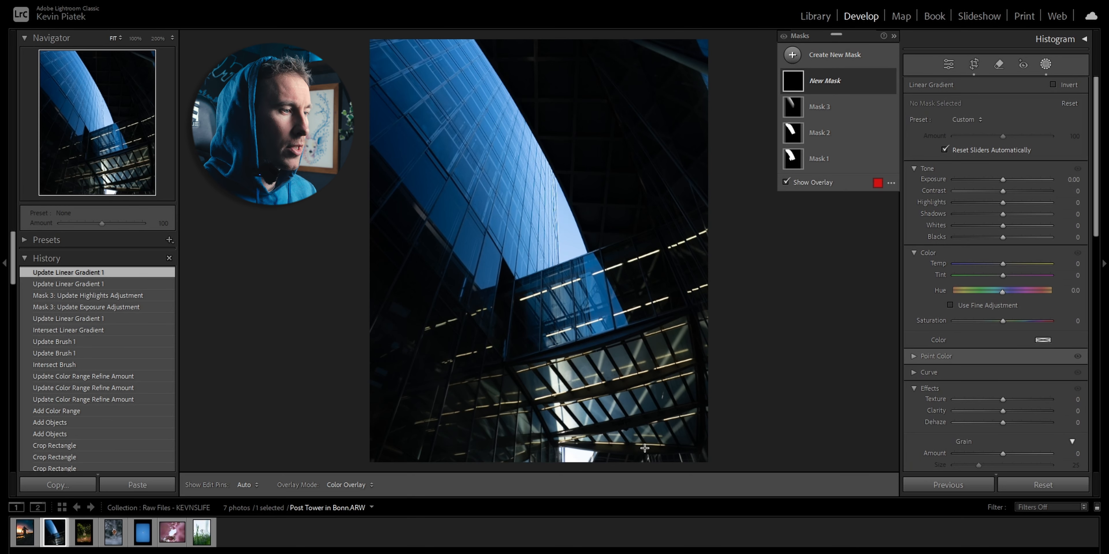
pyautogui.moveTo(664, 455); pyautogui.dragTo(576, 257)
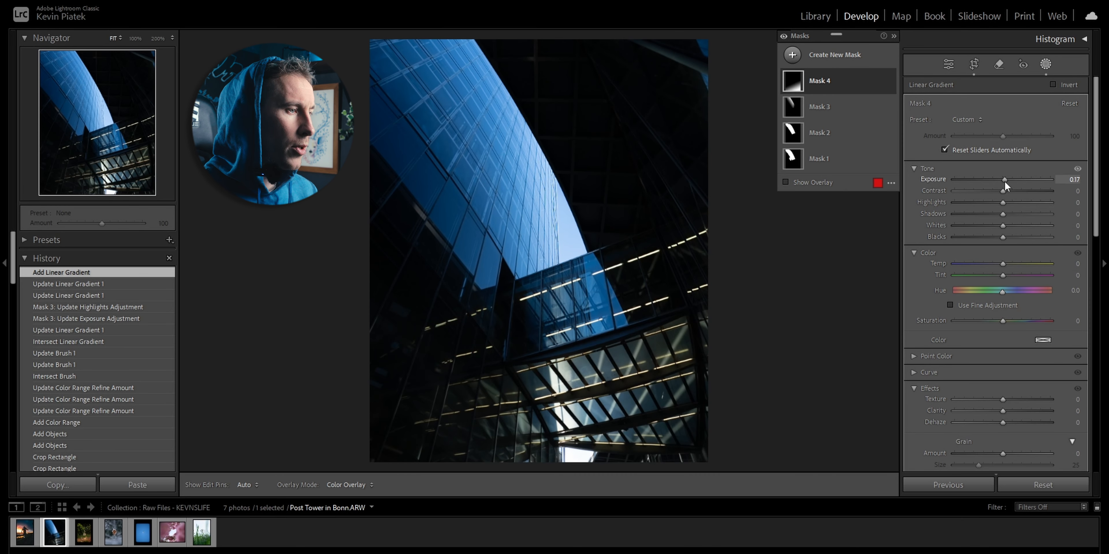
pyautogui.moveTo(1004, 181); pyautogui.dragTo(1009, 203)
pyautogui.moveTo(1003, 264); pyautogui.dragTo(1010, 263)
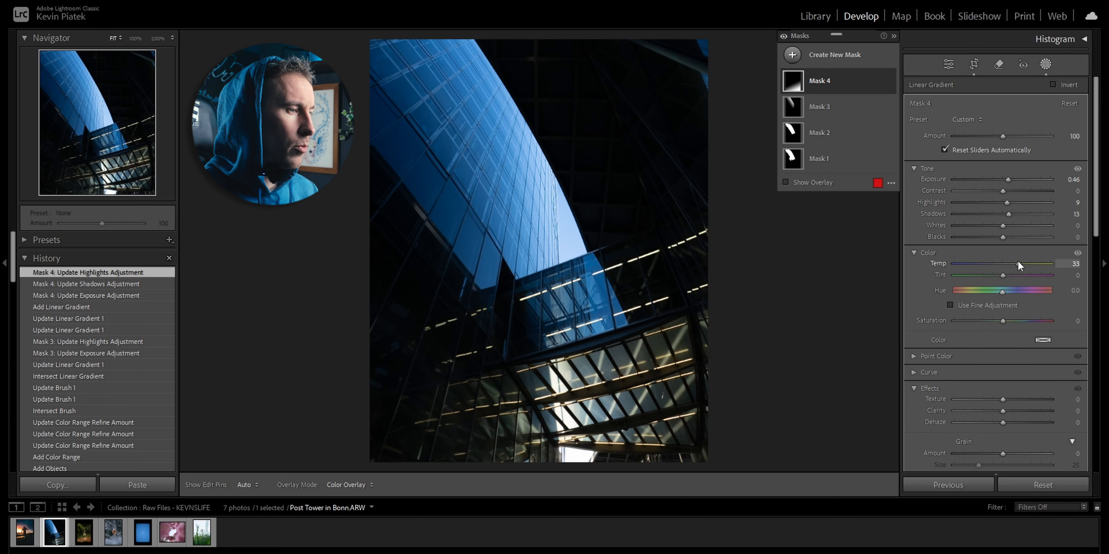
# - Add a linear gradient mask from the photo's lower left with exposure -1.51, plus a small radial gradient mask near the middle
pyautogui.hotkey('shift', 'm')
pyautogui.moveTo(333, 382); pyautogui.dragTo(500, 311)
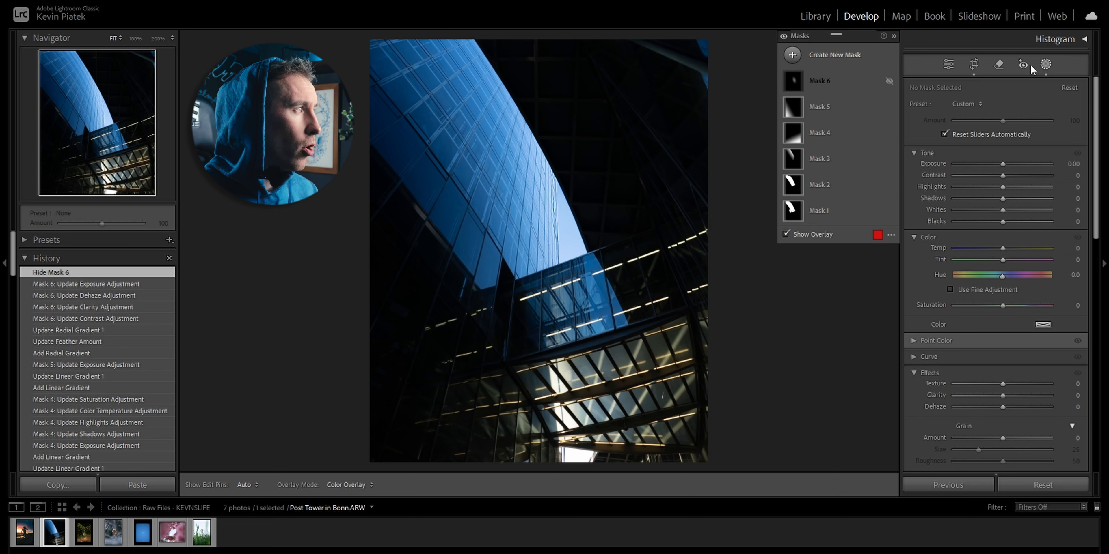
# - Leave masking and shift the orange and yellow hues to -9 in the Color Mixer
pyautogui.click(1045, 65)
pyautogui.click(1085, 87)
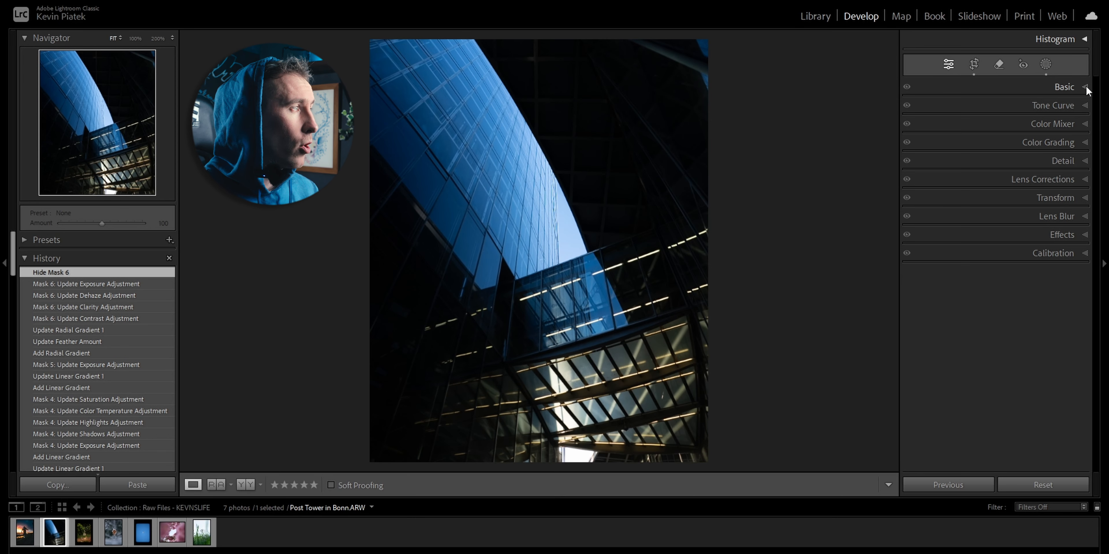
pyautogui.click(1081, 125)
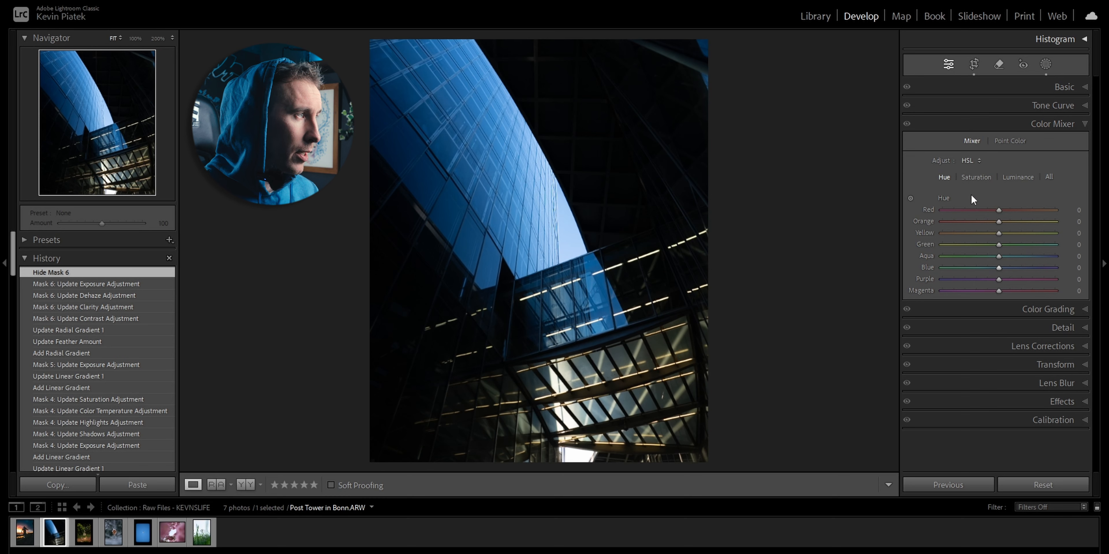
pyautogui.moveTo(998, 233)
pyautogui.mouseDown()
pyautogui.moveTo(1032, 233)
pyautogui.moveTo(992, 219)
pyautogui.mouseUp()
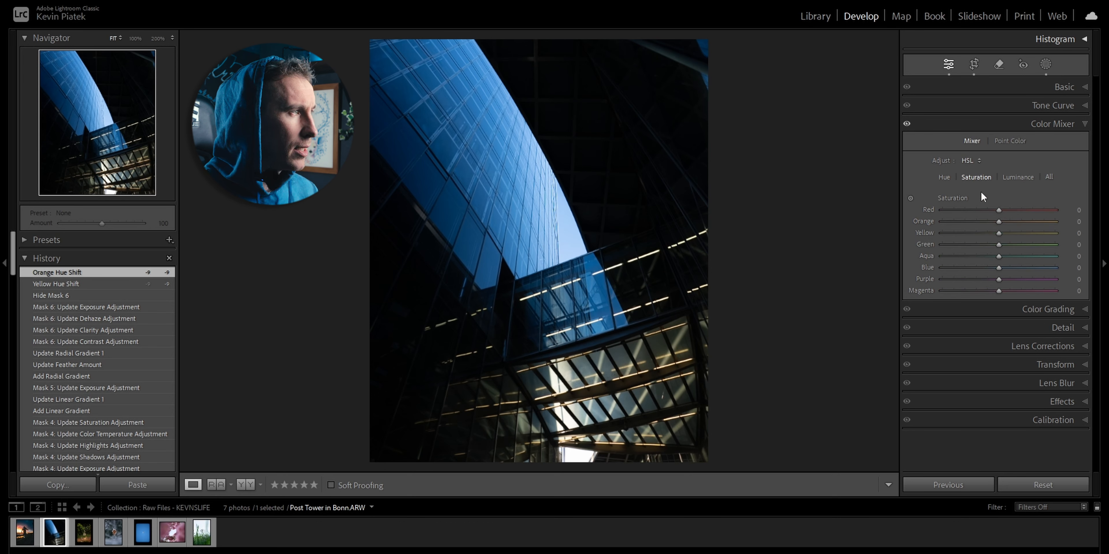
pyautogui.click(949, 176)
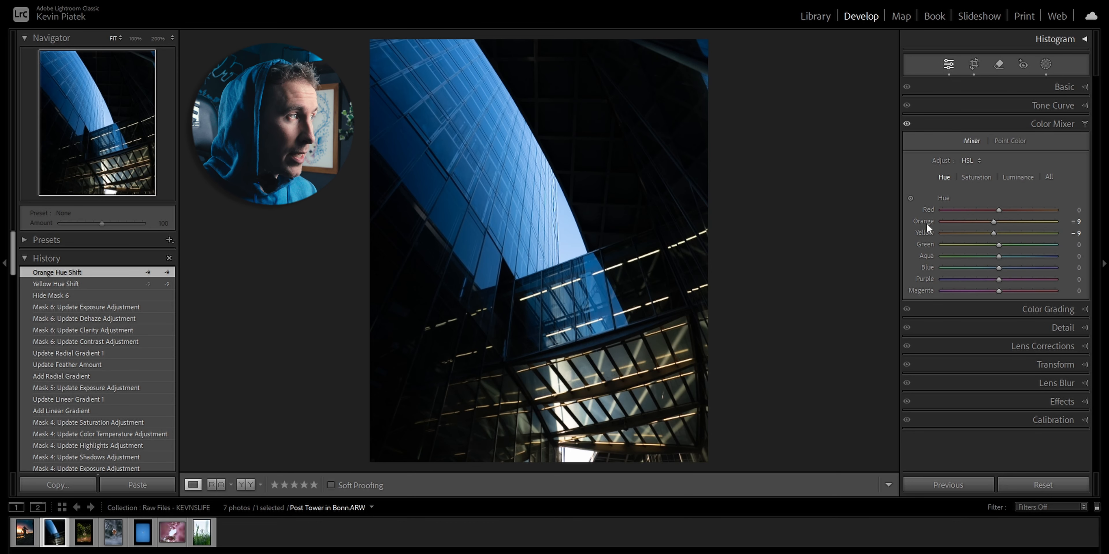
# - Create a color range mask by sampling the lit glass structure in the photo's lower right, and set its refine amount to 36
pyautogui.click(1083, 40)
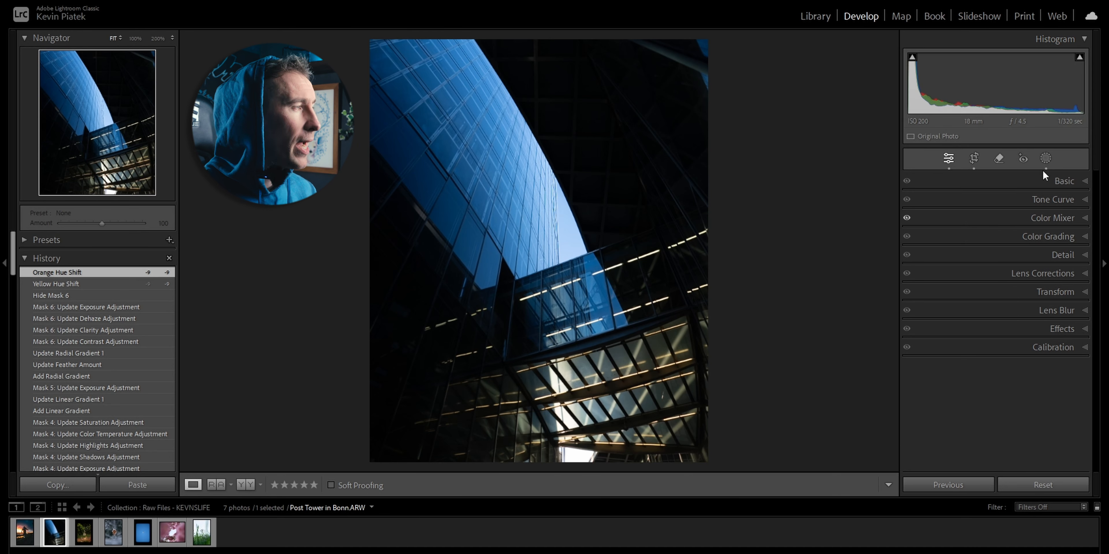
pyautogui.click(1046, 159)
pyautogui.click(792, 55)
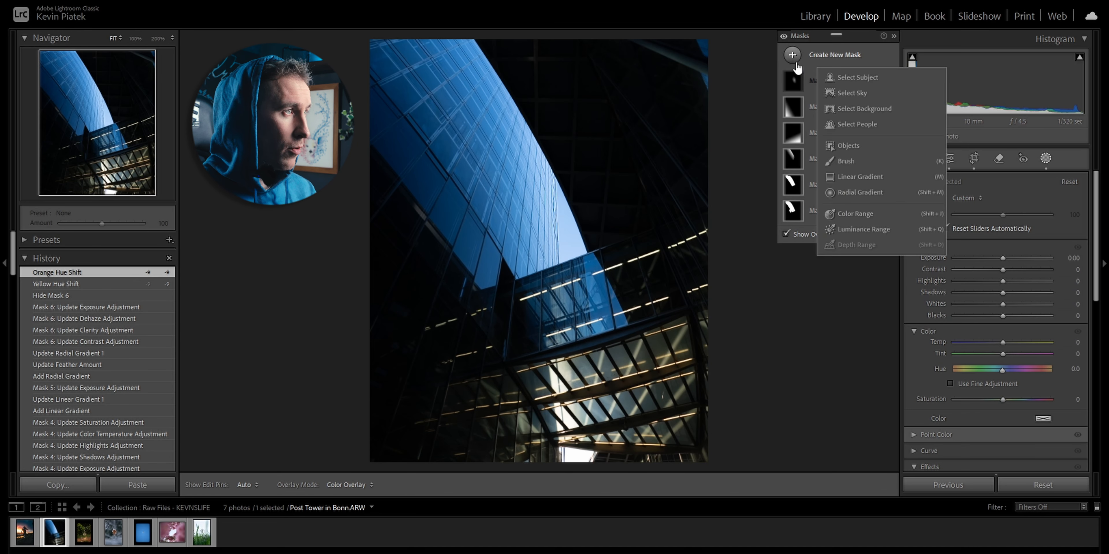
pyautogui.click(850, 213)
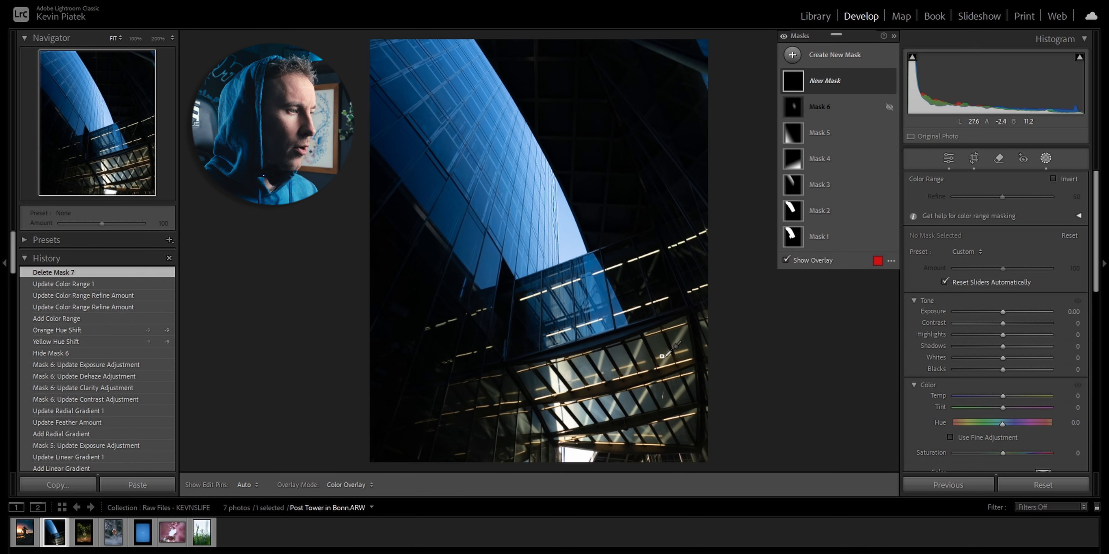
pyautogui.click(669, 354)
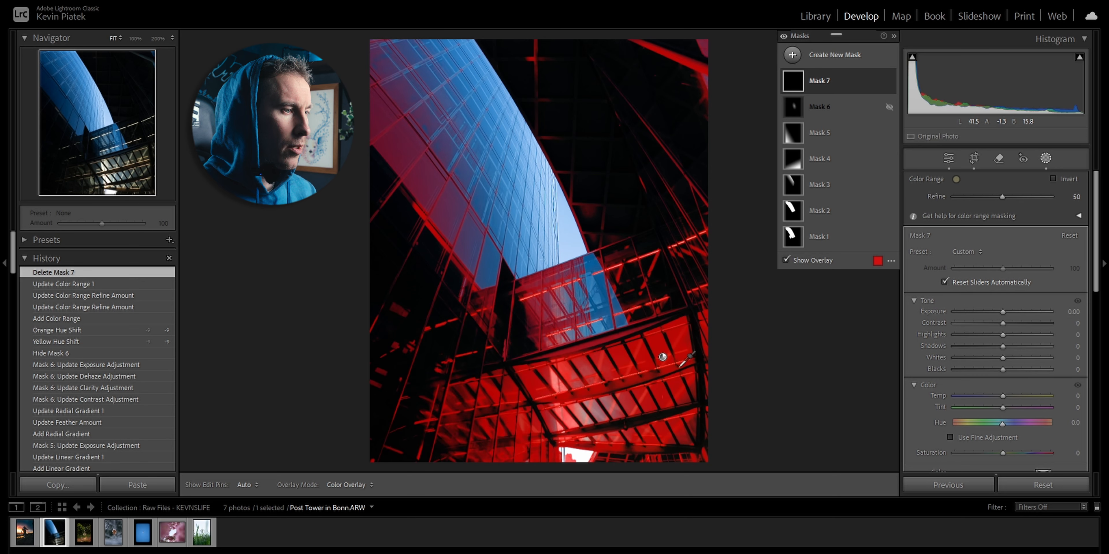
pyautogui.moveTo(1002, 197); pyautogui.dragTo(985, 195)
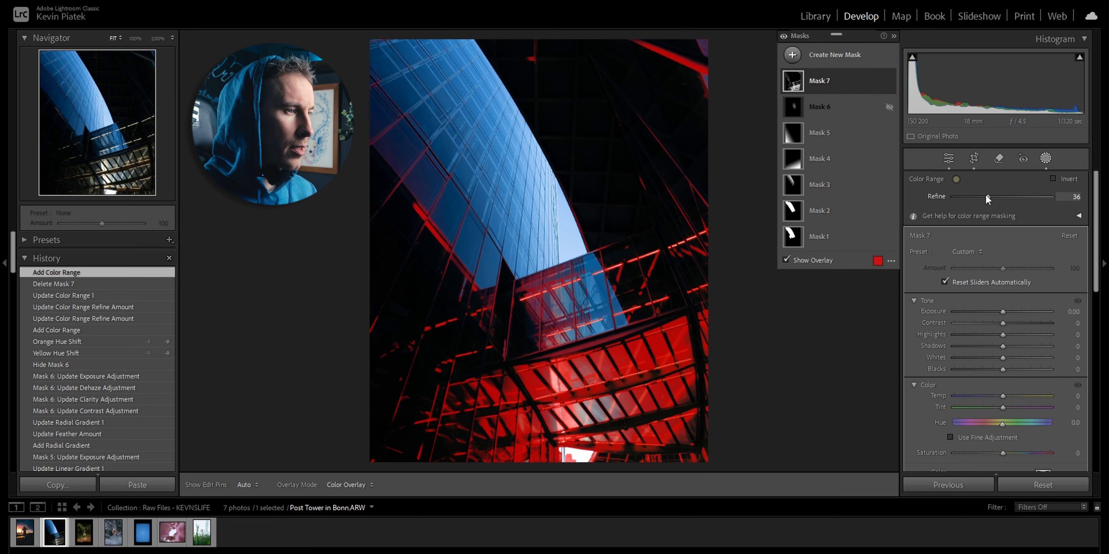
# - Hide the mask overlay and set the color range mask's temp to 62, tint to 27 and saturation to 17
pyautogui.press('o')
pyautogui.moveTo(1003, 396)
pyautogui.mouseDown()
pyautogui.moveTo(1032, 396)
pyautogui.moveTo(1015, 407)
pyautogui.mouseUp()
pyautogui.moveTo(1003, 453); pyautogui.dragTo(1013, 452)
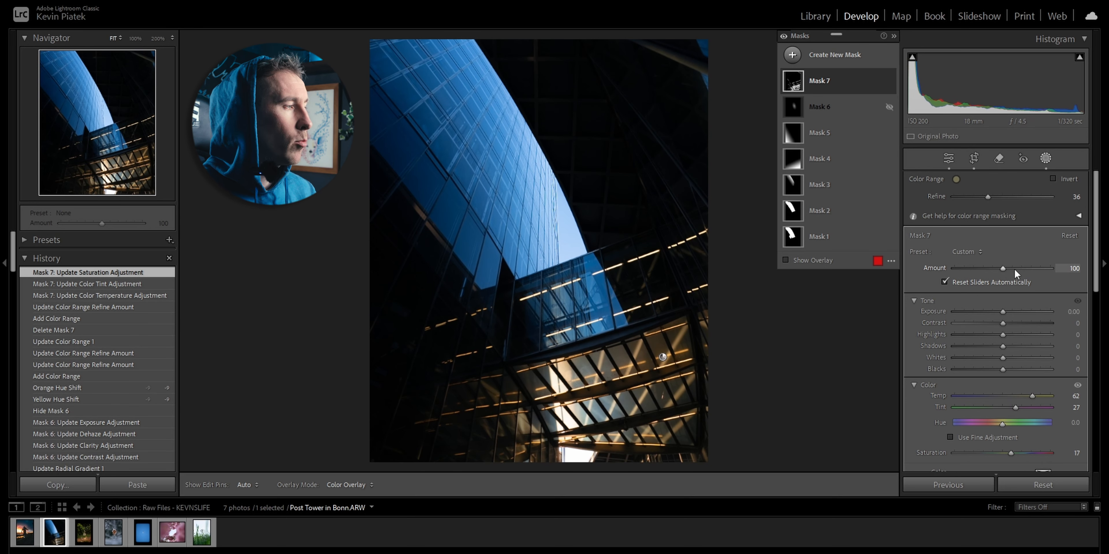
# - Review Mask 5 and check which part of the tower Mask 2 covers using the overlay
pyautogui.click(812, 133)
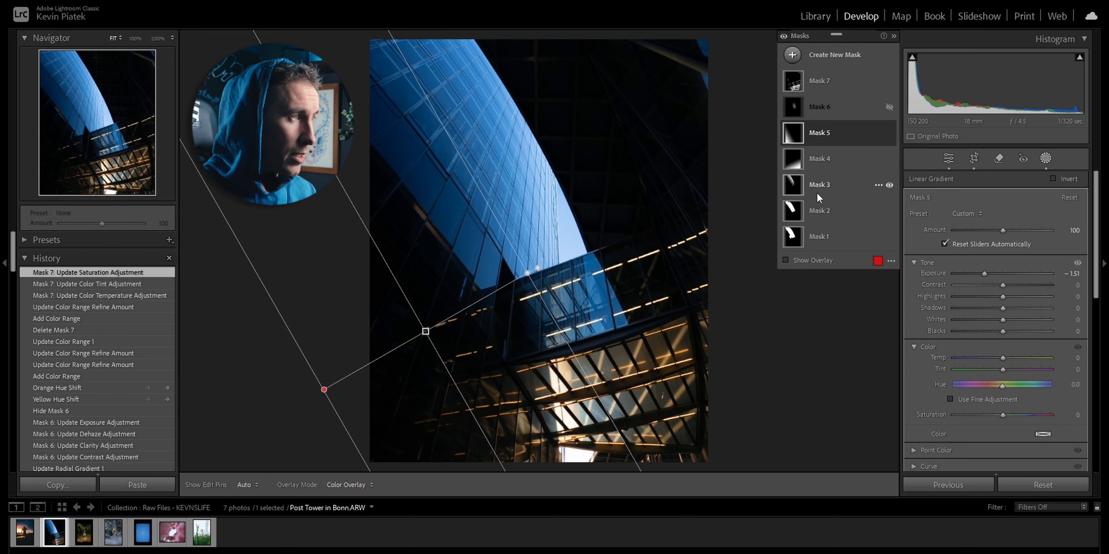
pyautogui.click(818, 210)
pyautogui.press('o')
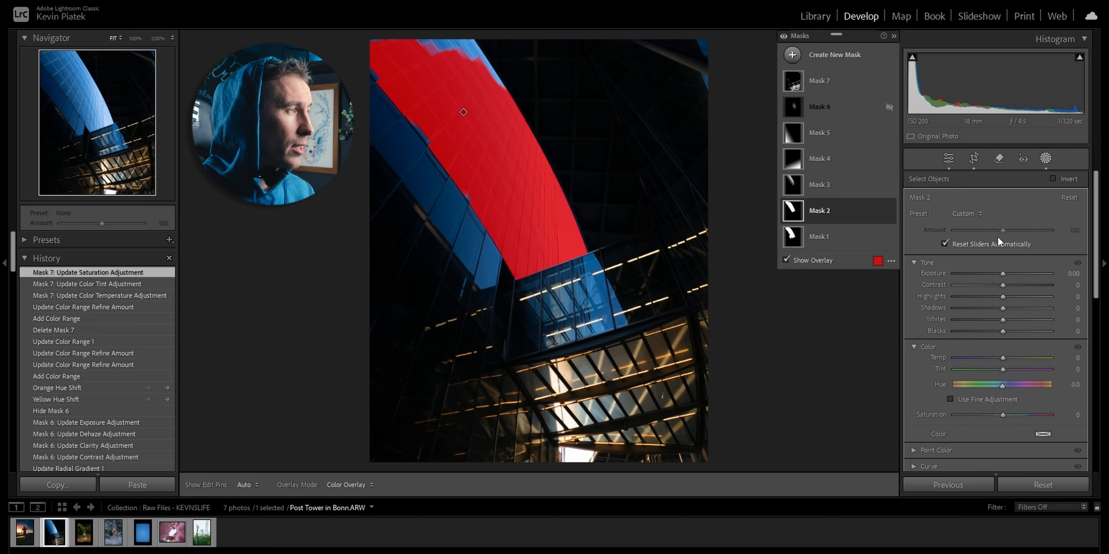
# - Return to Mask 7 without its overlay and warm it further with temp 72 and tint 28
pyautogui.click(814, 85)
pyautogui.press('o')
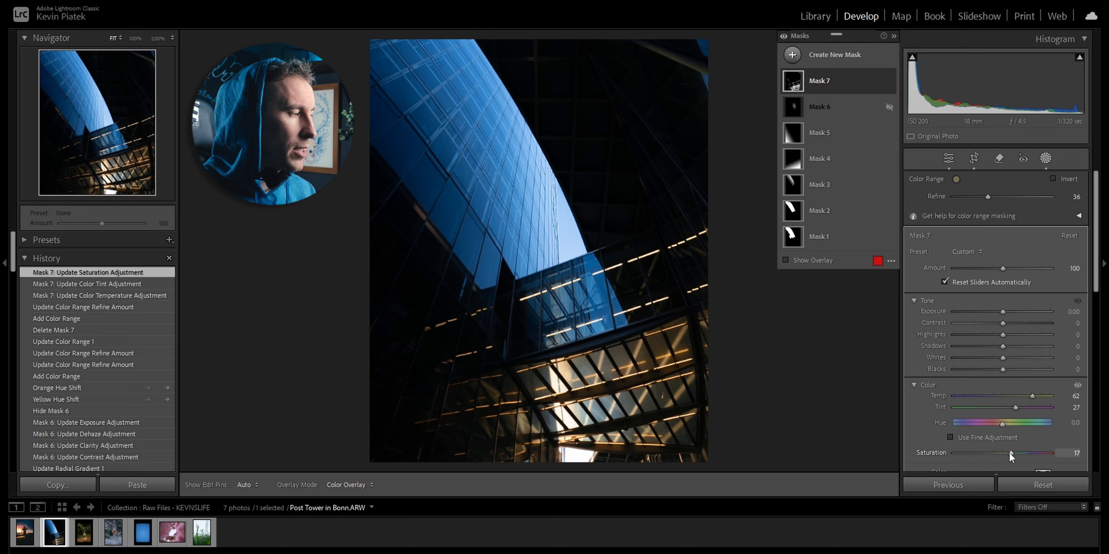
pyautogui.moveTo(1032, 396)
pyautogui.mouseDown()
pyautogui.moveTo(1051, 396)
pyautogui.moveTo(1016, 408)
pyautogui.moveTo(1036, 395)
pyautogui.mouseUp()
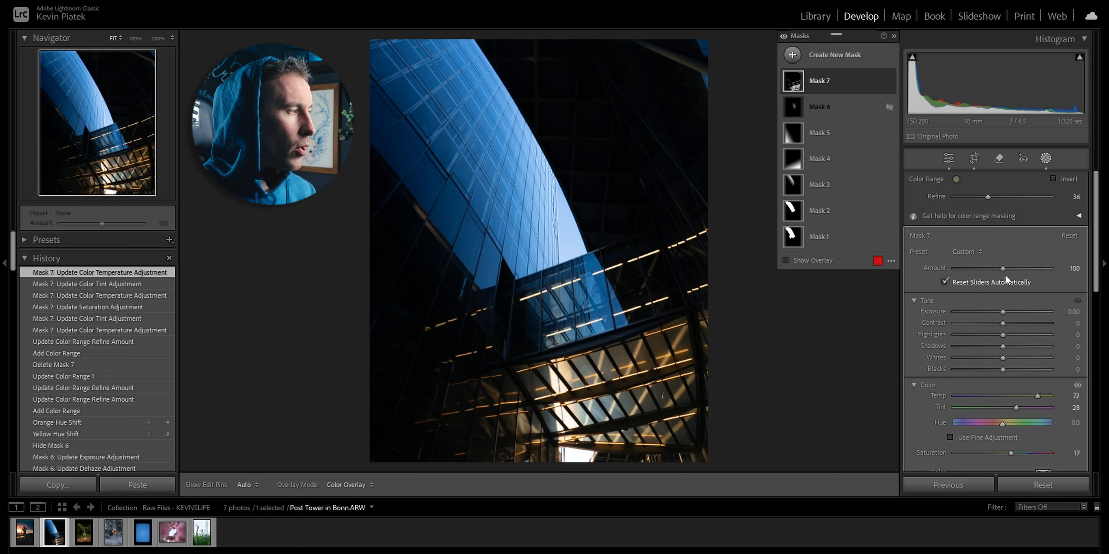
# - Try different overall amounts for Mask 7 and readjust its tint
pyautogui.moveTo(1002, 267); pyautogui.dragTo(1003, 268)
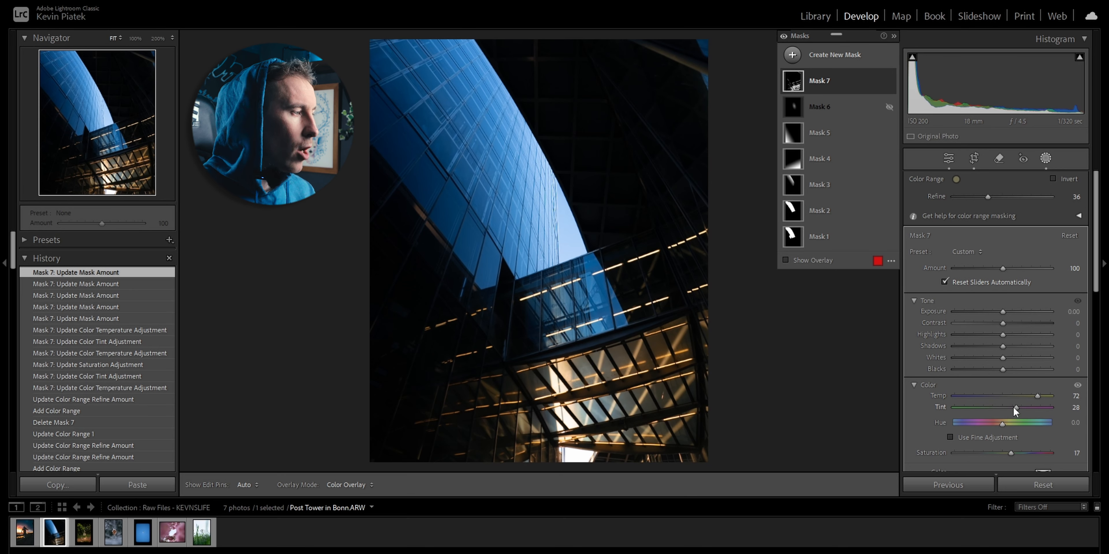
pyautogui.moveTo(1003, 268); pyautogui.dragTo(1011, 268)
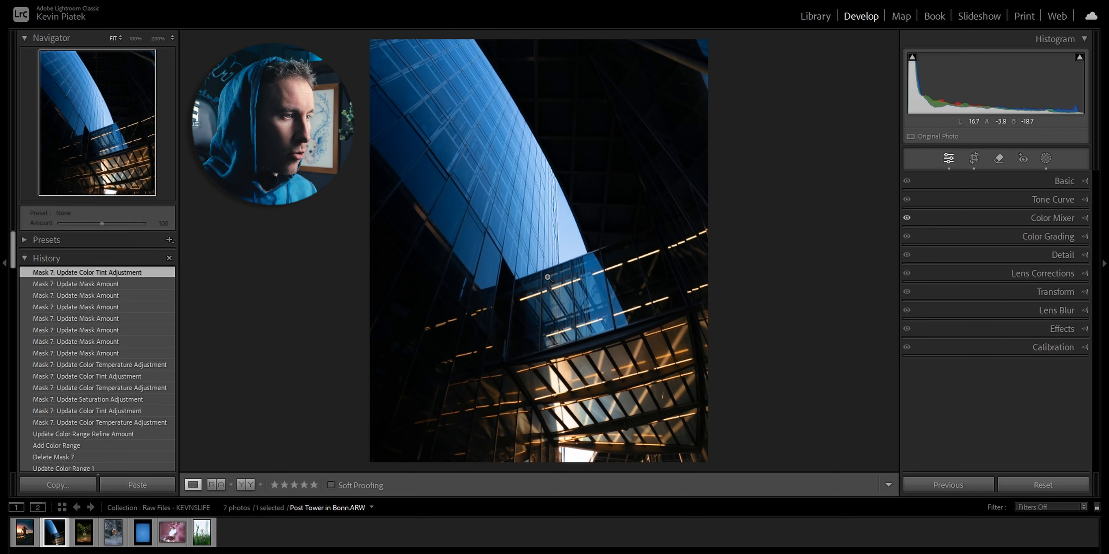
pyautogui.click(1045, 158)
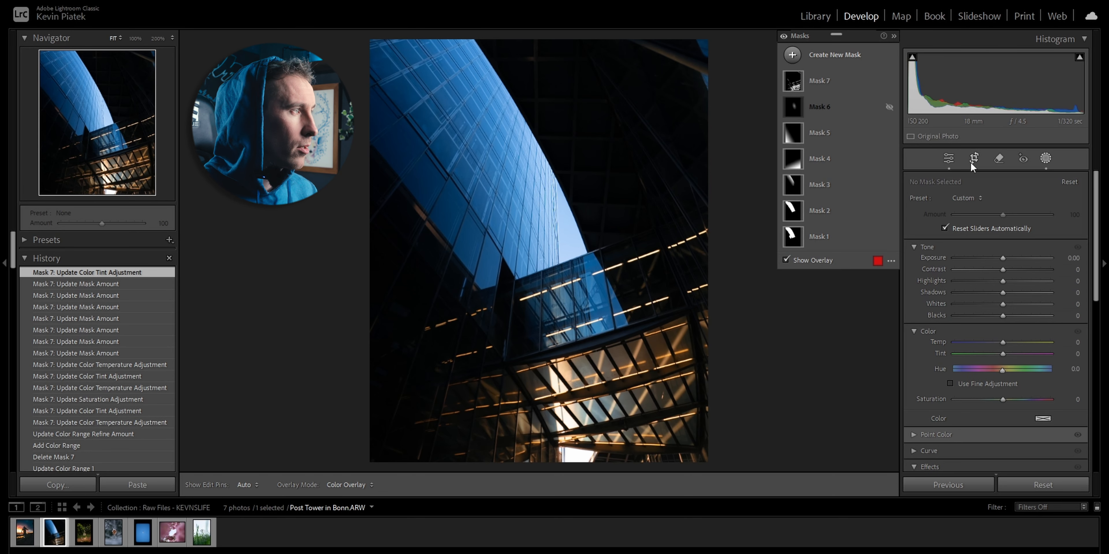
# - Reset the orange and yellow hue shifts in the Color Mixer to 0 and reset the settings
pyautogui.click(948, 158)
pyautogui.click(1052, 218)
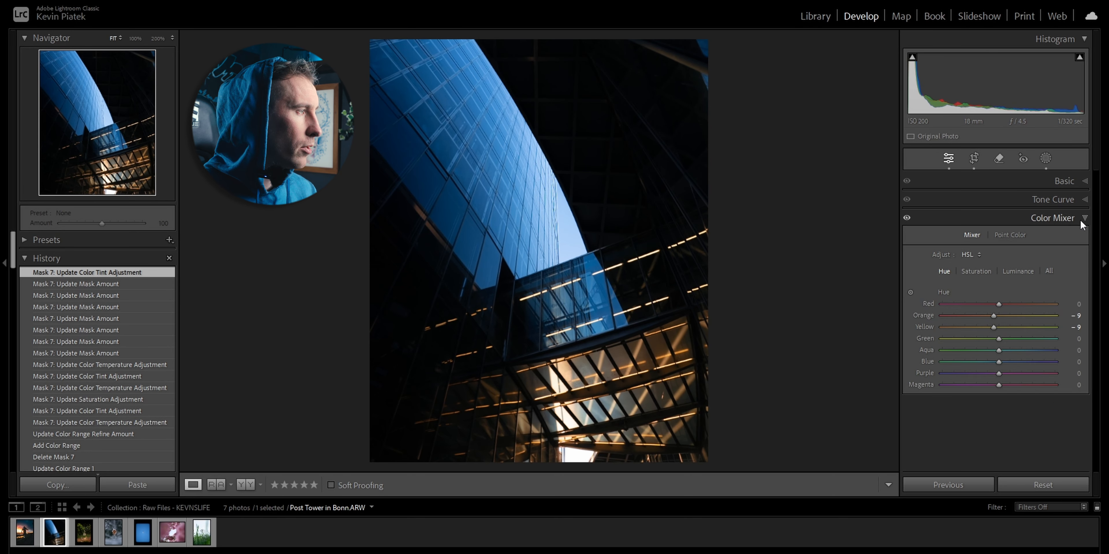
pyautogui.click(976, 271)
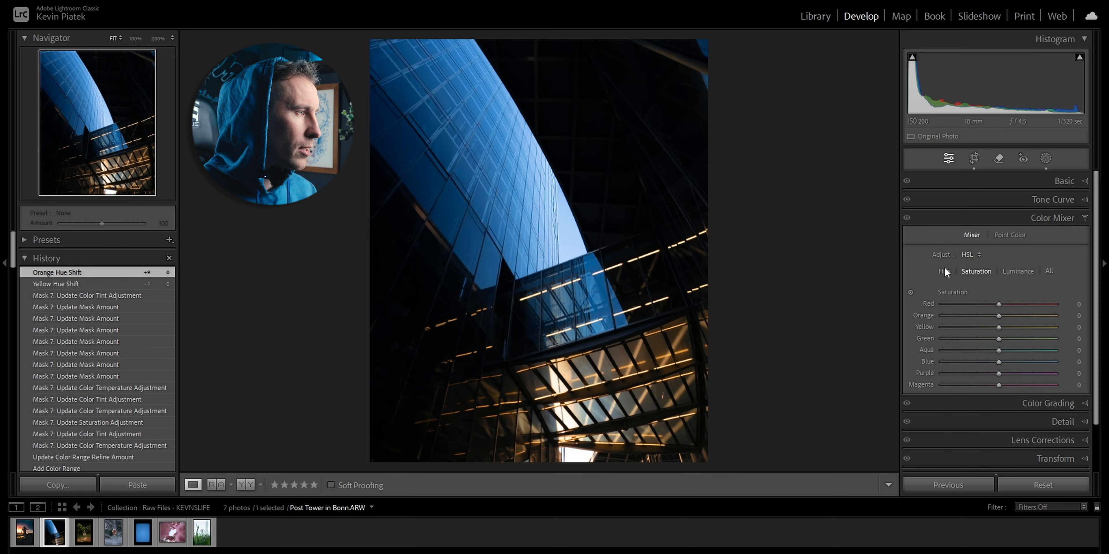
pyautogui.hotkey('ctrl', 'shift', 'r')
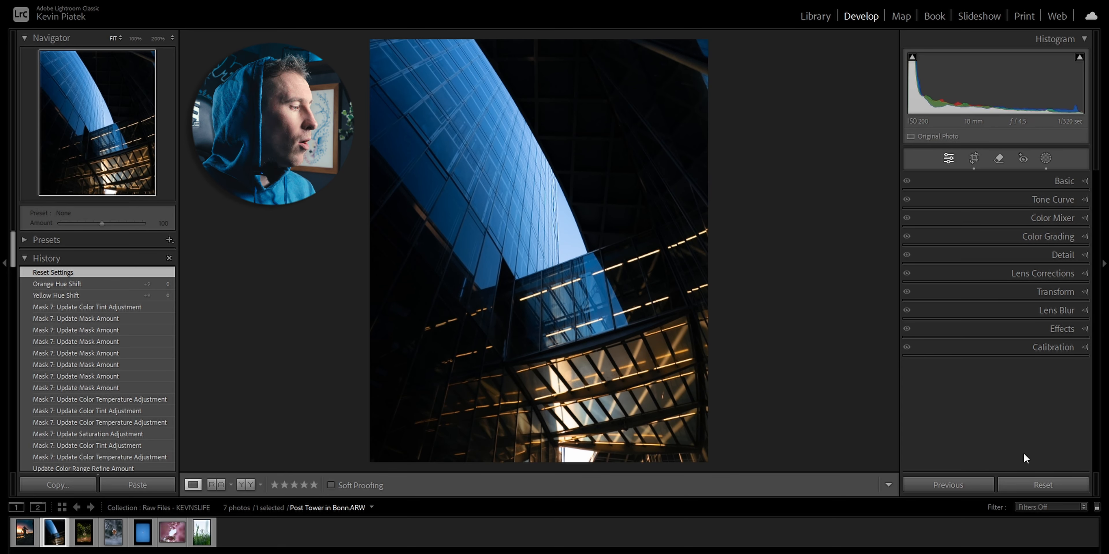
# - Review the list of masks and compare the edited tower photo with its before state
pyautogui.click(974, 163)
pyautogui.click(1045, 160)
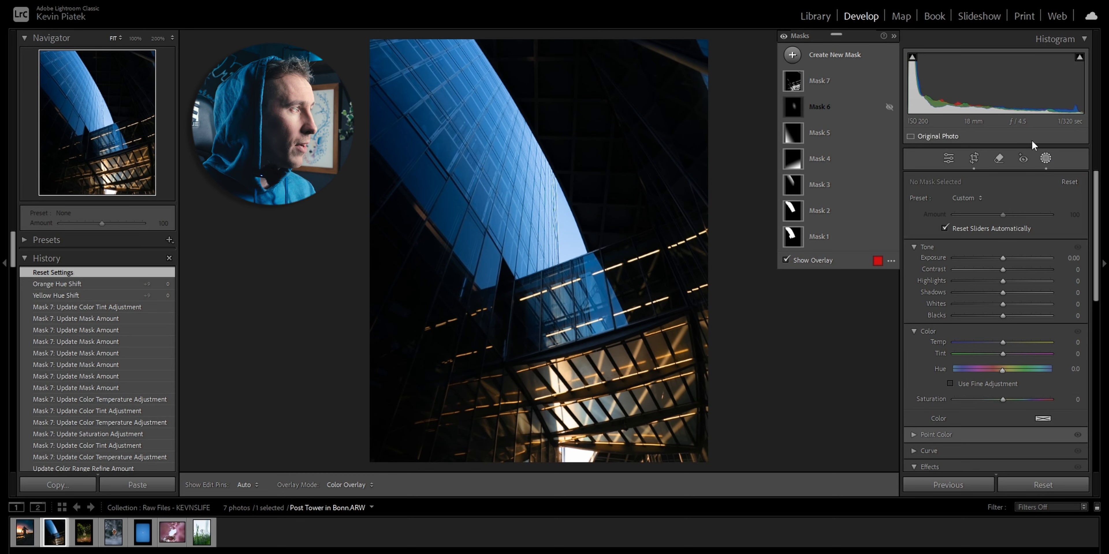
pyautogui.click(1046, 159)
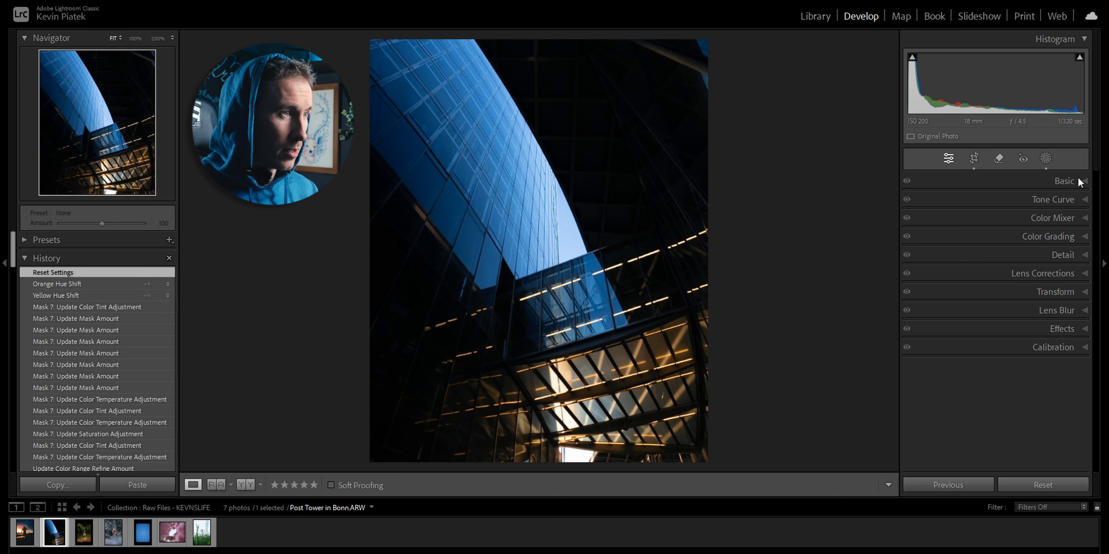
pyautogui.press('\\')
pyautogui.press('\\')
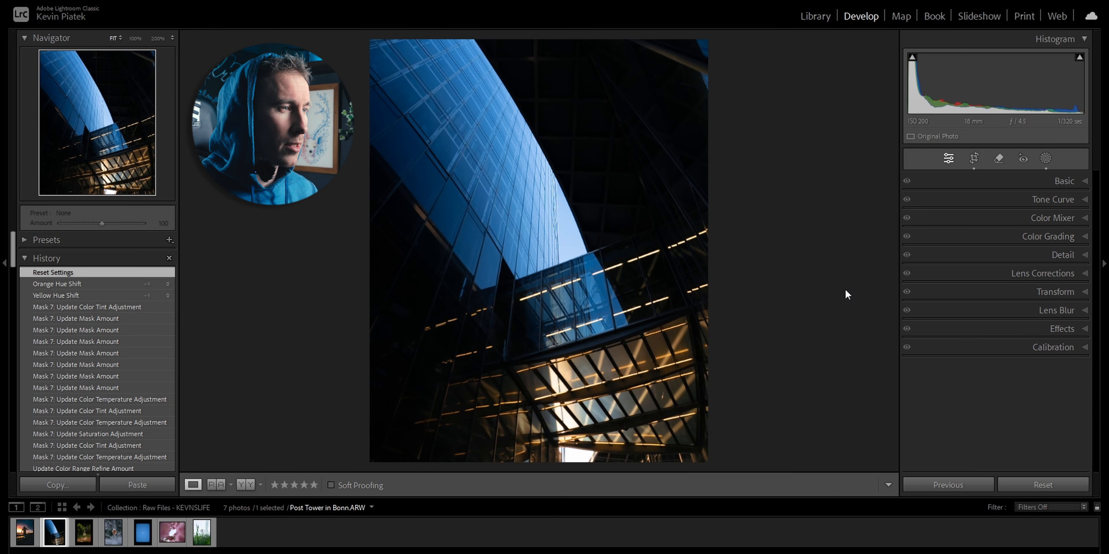
pyautogui.press('\\')
pyautogui.press('\\')
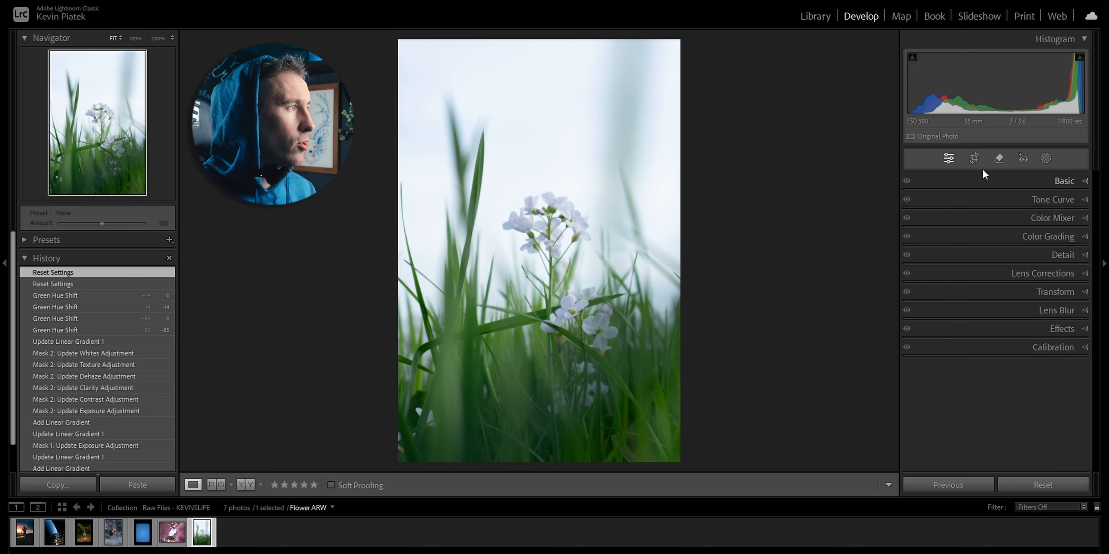
# - On the Flower photo, create a luminance range mask from the bright sky and check its coverage with the luminance map
pyautogui.click(1046, 158)
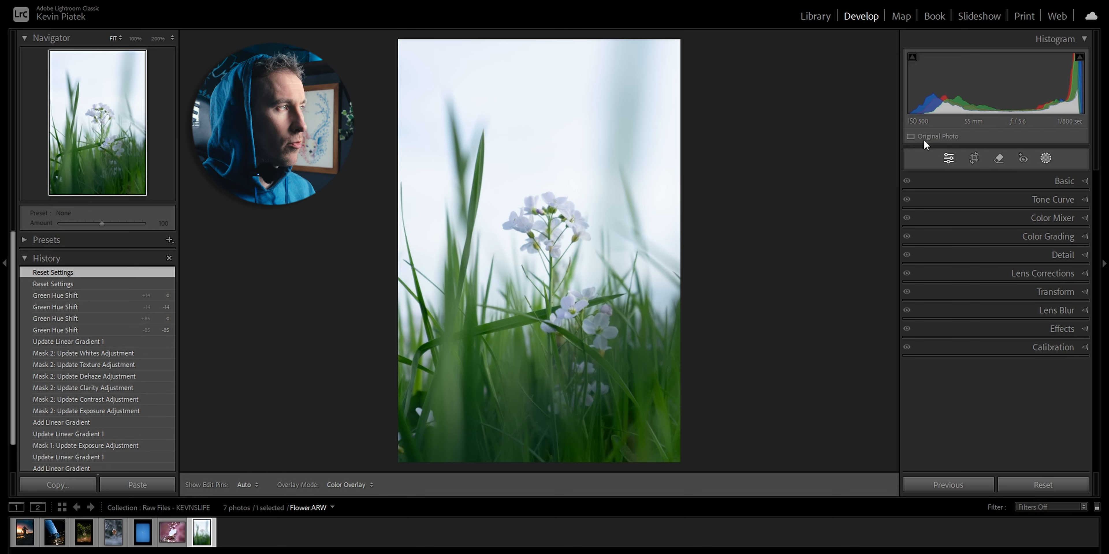
pyautogui.click(942, 316)
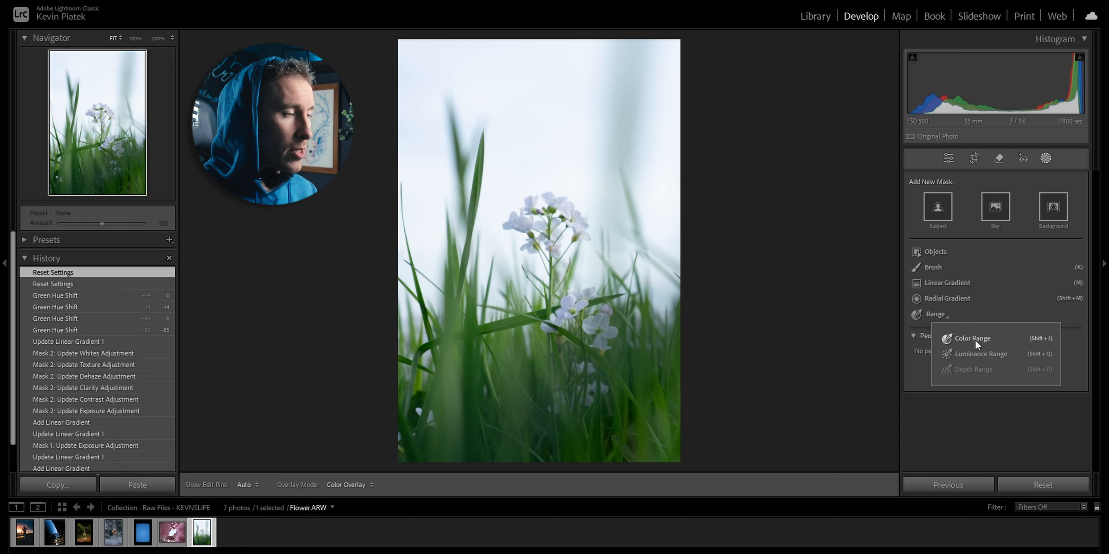
pyautogui.click(981, 354)
pyautogui.moveTo(497, 84); pyautogui.dragTo(596, 140)
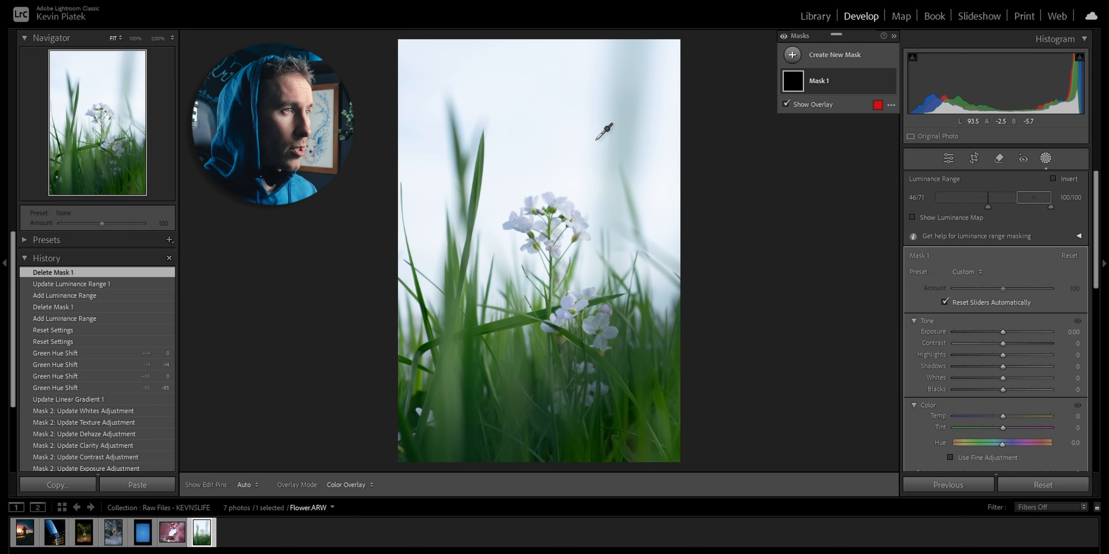
pyautogui.click(970, 217)
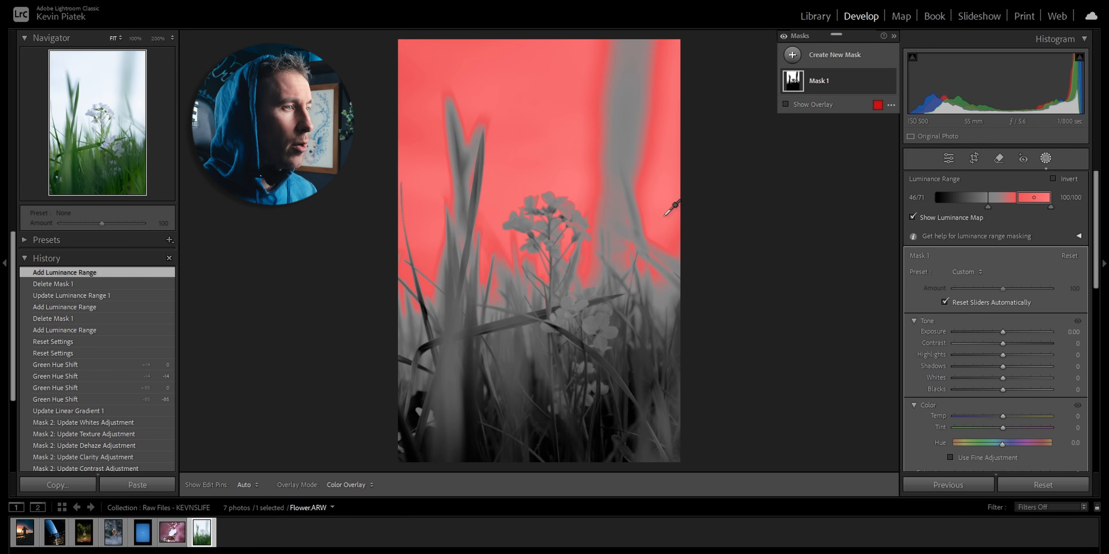
pyautogui.click(939, 219)
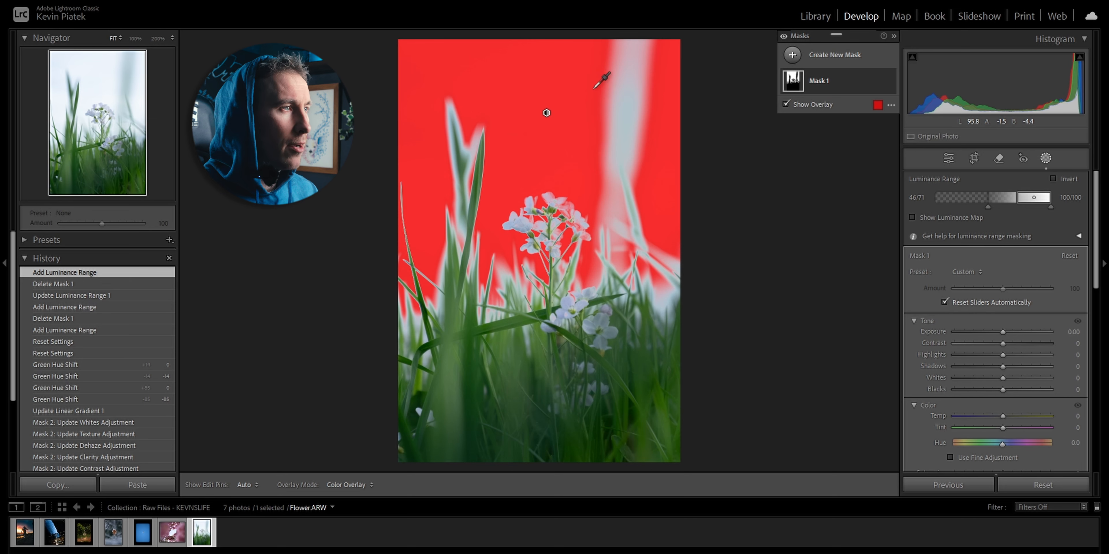
# - Adjust the sky mask's luminance range to 36/65 and 100/100, and set its exposure to 0.89
pyautogui.moveTo(574, 63); pyautogui.dragTo(677, 159)
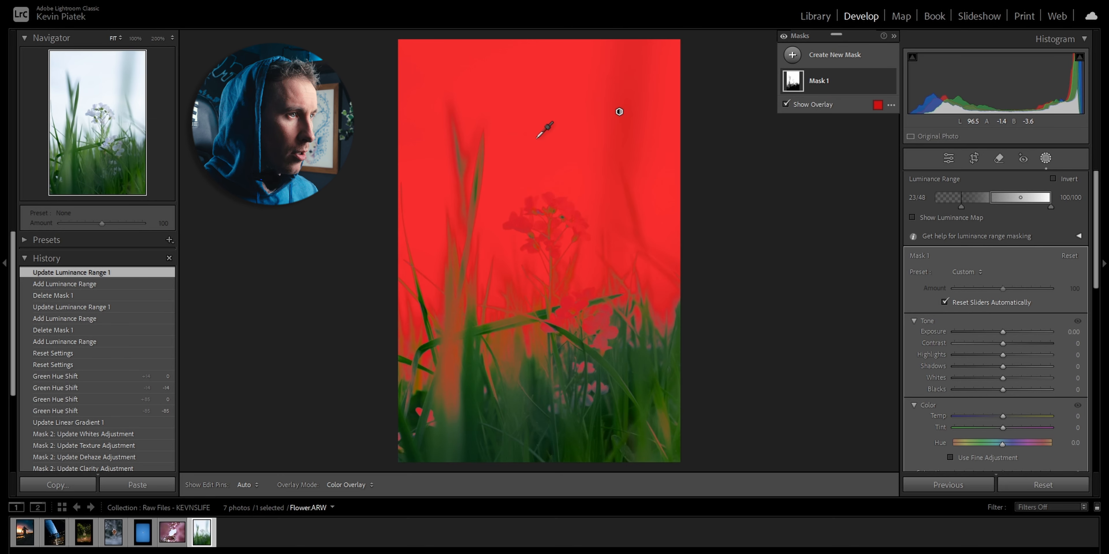
pyautogui.moveTo(455, 96); pyautogui.dragTo(561, 184)
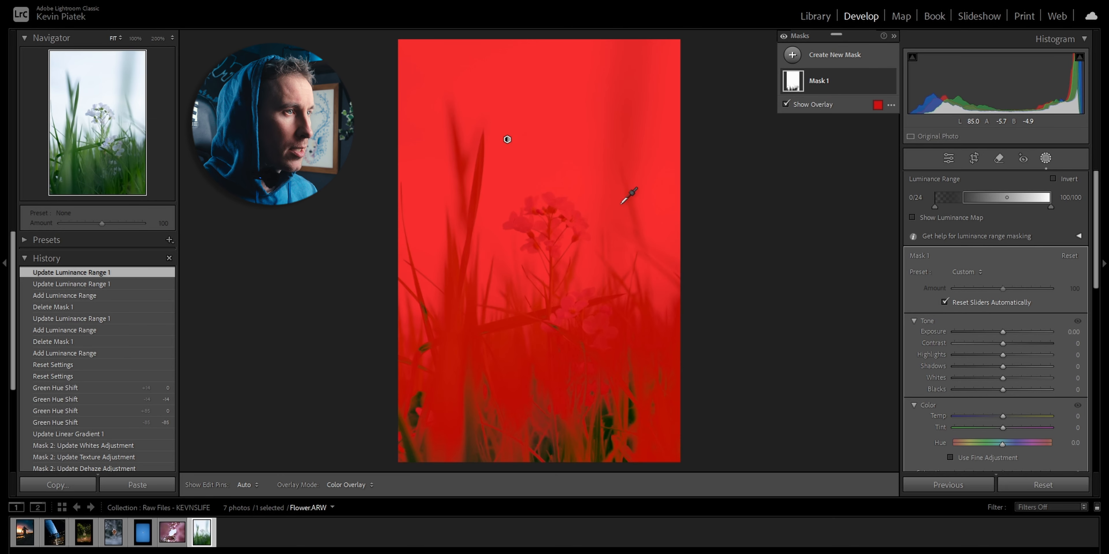
pyautogui.moveTo(965, 200); pyautogui.dragTo(932, 195)
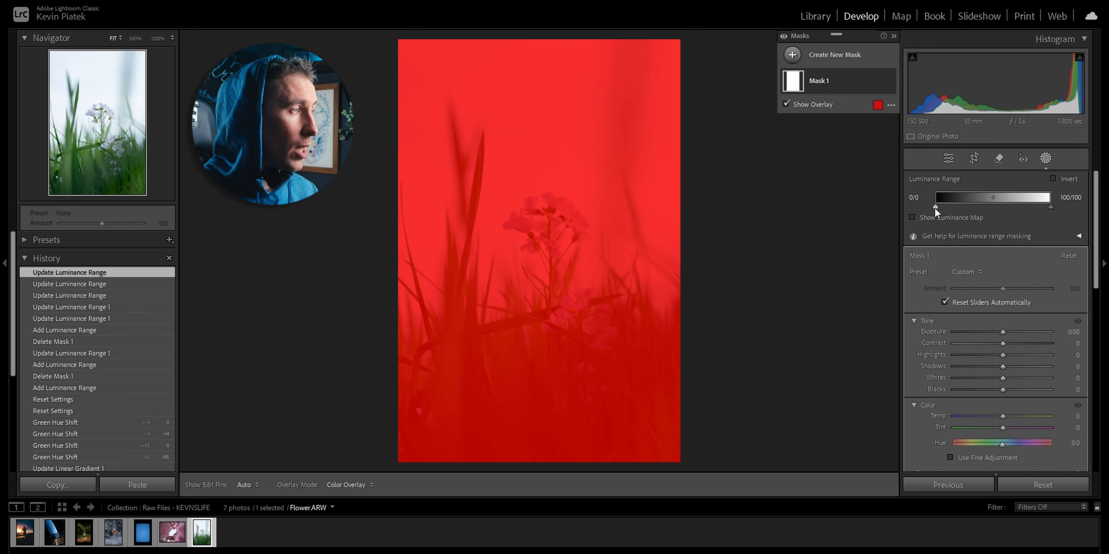
pyautogui.moveTo(939, 207); pyautogui.dragTo(1009, 200)
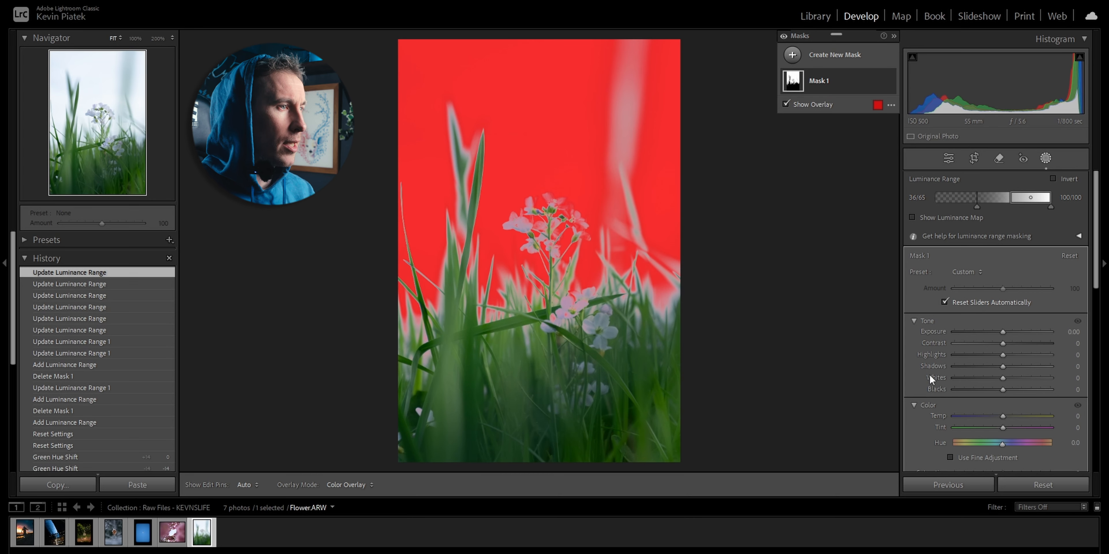
pyautogui.moveTo(1003, 332)
pyautogui.mouseDown()
pyautogui.moveTo(993, 332)
pyautogui.moveTo(1009, 328)
pyautogui.mouseUp()
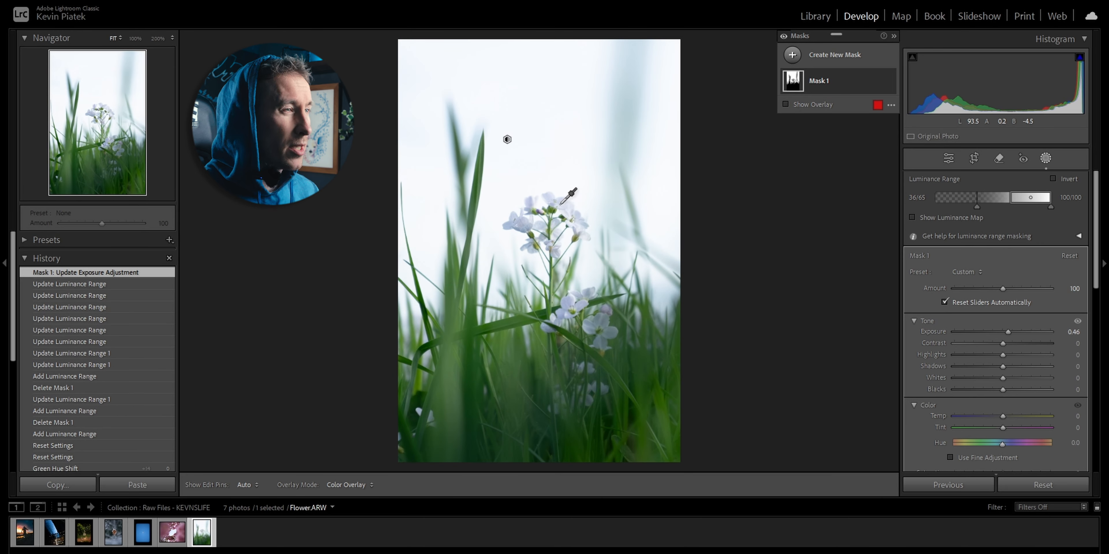
pyautogui.moveTo(1008, 332); pyautogui.dragTo(1012, 331)
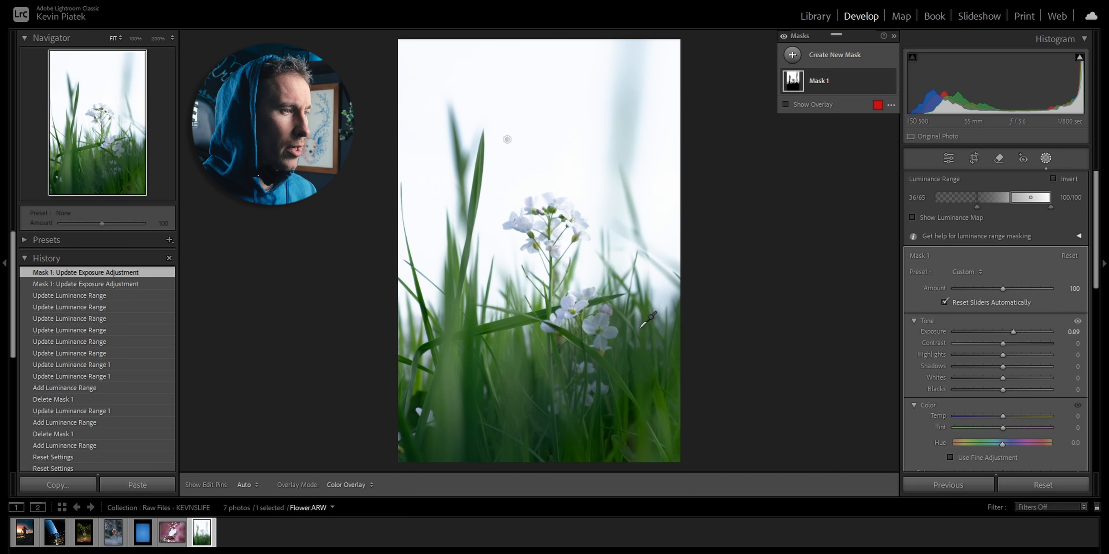
# - Add a linear gradient mask rising from the photo's bottom edge, set its exposure to −2.08 and adjust its position and extent
pyautogui.click(792, 56)
pyautogui.click(862, 177)
pyautogui.moveTo(539, 459); pyautogui.dragTo(539, 269)
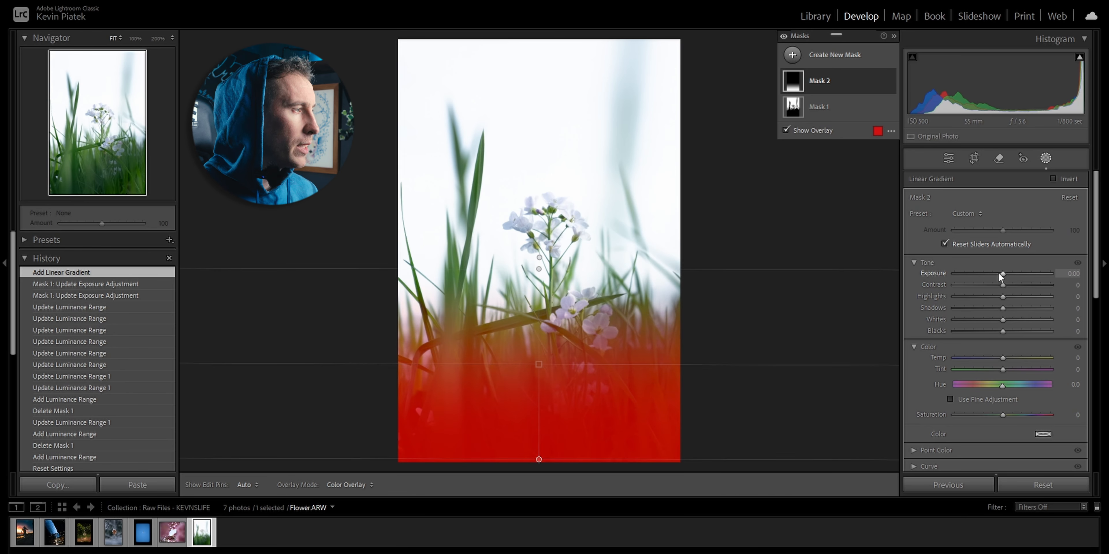
pyautogui.moveTo(1003, 273); pyautogui.dragTo(977, 274)
pyautogui.moveTo(539, 366); pyautogui.dragTo(539, 417)
pyautogui.moveTo(538, 322); pyautogui.dragTo(539, 278)
# - Create a color range mask by sampling the green grass below the flowers, and lower its refine amount
pyautogui.click(796, 59)
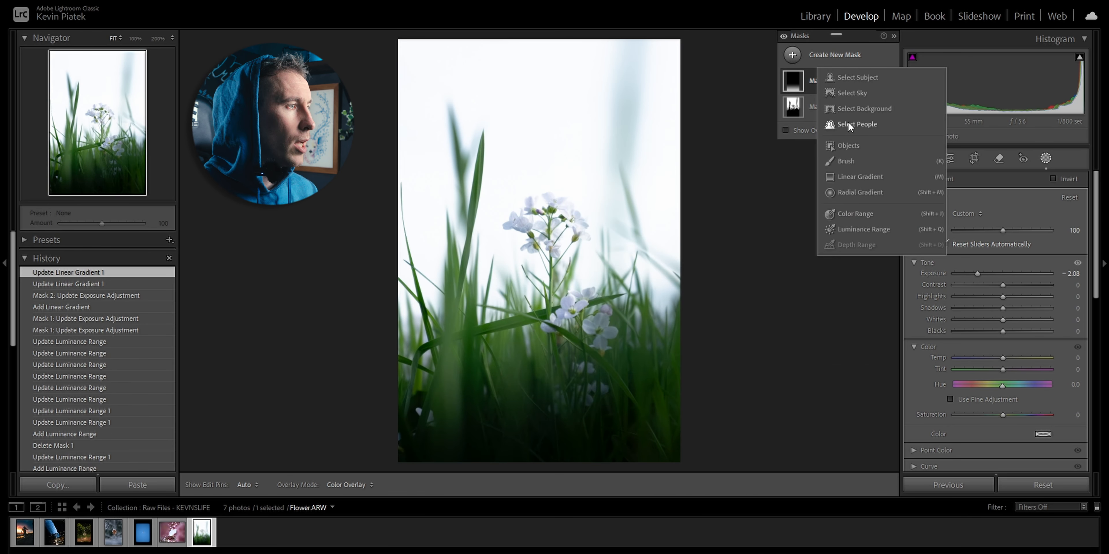
pyautogui.click(855, 214)
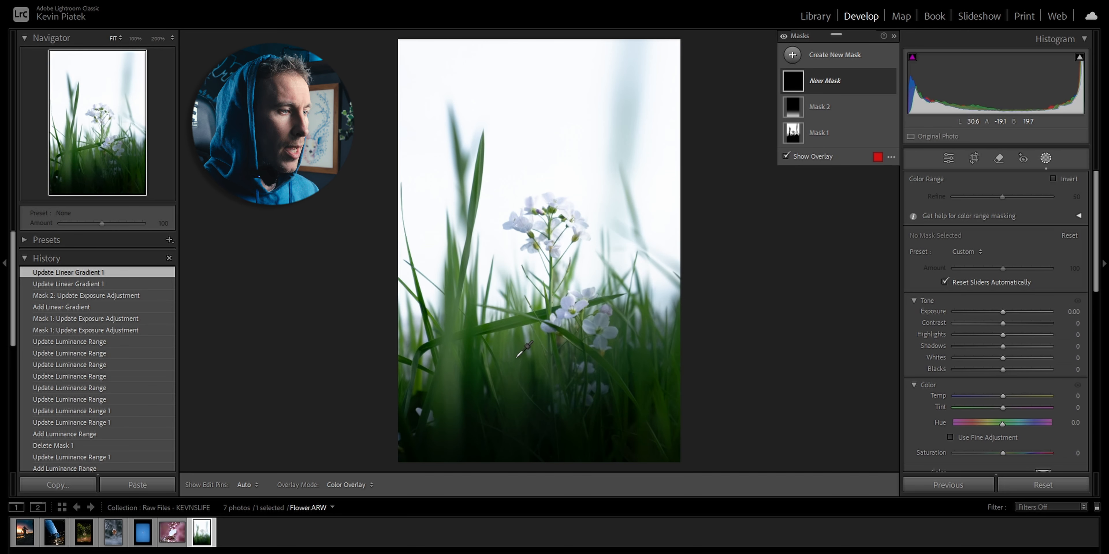
pyautogui.moveTo(516, 357); pyautogui.dragTo(532, 383)
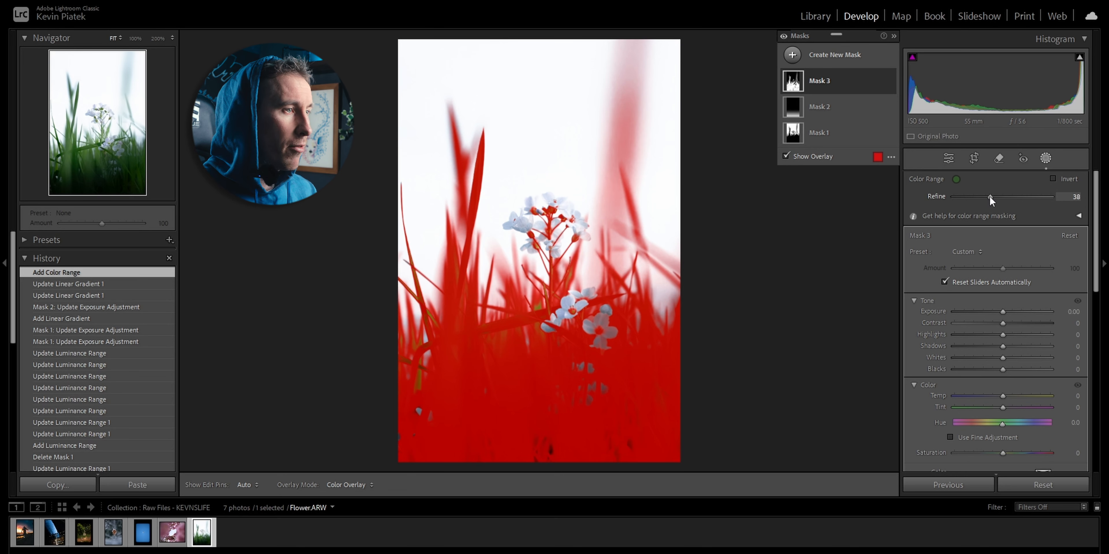
pyautogui.moveTo(989, 196); pyautogui.dragTo(985, 196)
# - Shift the grass mask's hue toward a warmer, browner green and lower its saturation
pyautogui.scroll(-2, 947, 388)
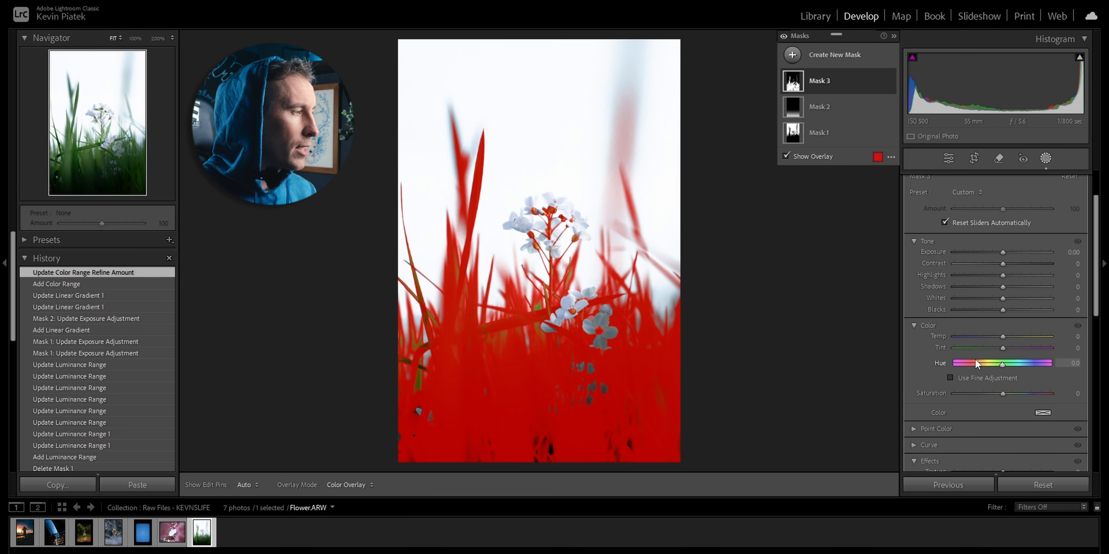
pyautogui.moveTo(976, 364); pyautogui.dragTo(995, 394)
pyautogui.press('o')
pyautogui.click(1047, 159)
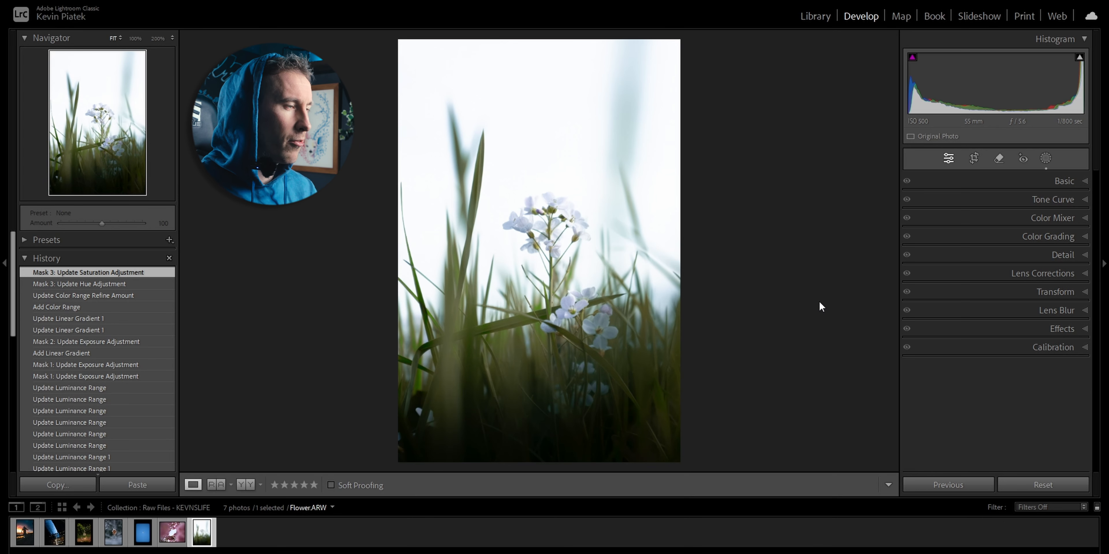
# - Review the flower photo's masks and compare the edited image with its before state
pyautogui.click(1049, 159)
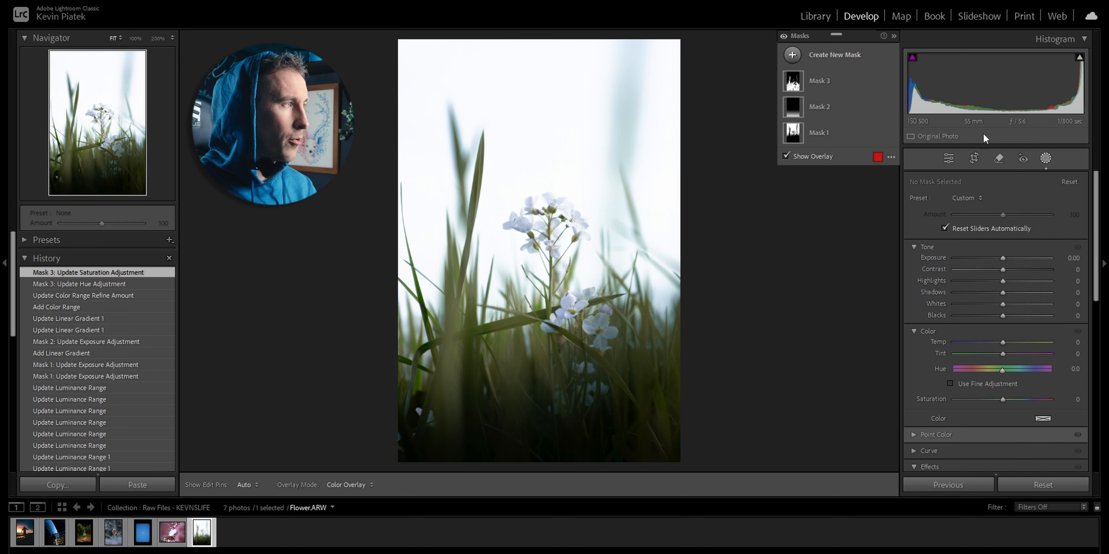
pyautogui.click(1046, 159)
pyautogui.press('\\')
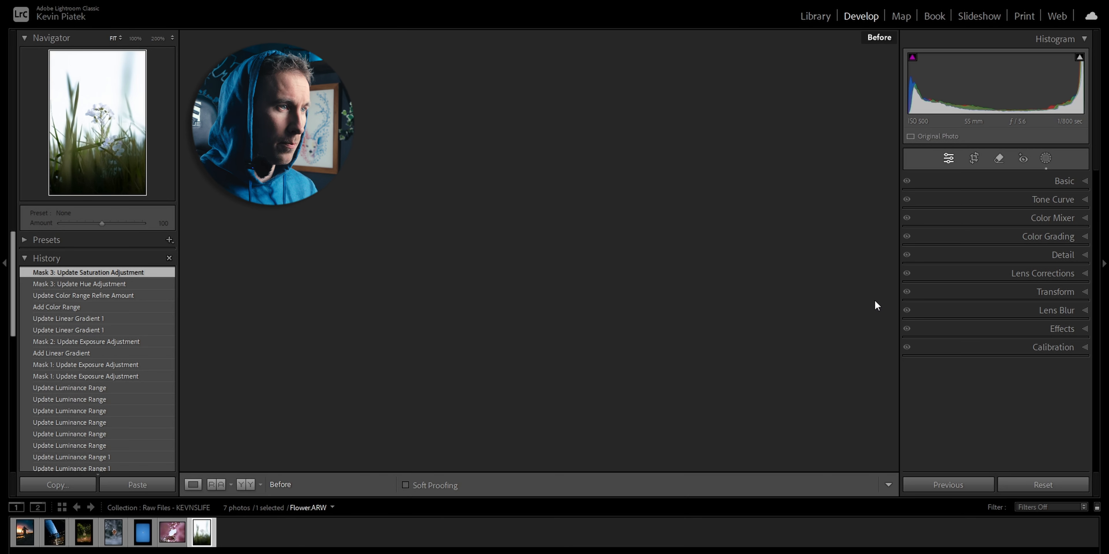
pyautogui.press('\\')
pyautogui.press('\\')
pyautogui.press('\\')
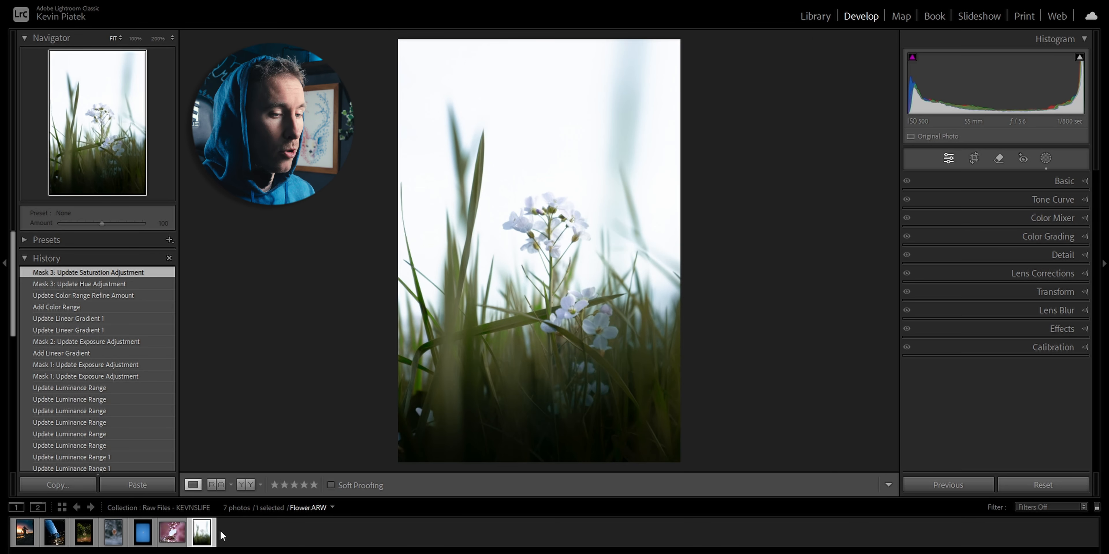
# - On the Last Leaf Hanging photo, mask the background with an inverted subject selection and set its exposure to −0.26
pyautogui.click(113, 533)
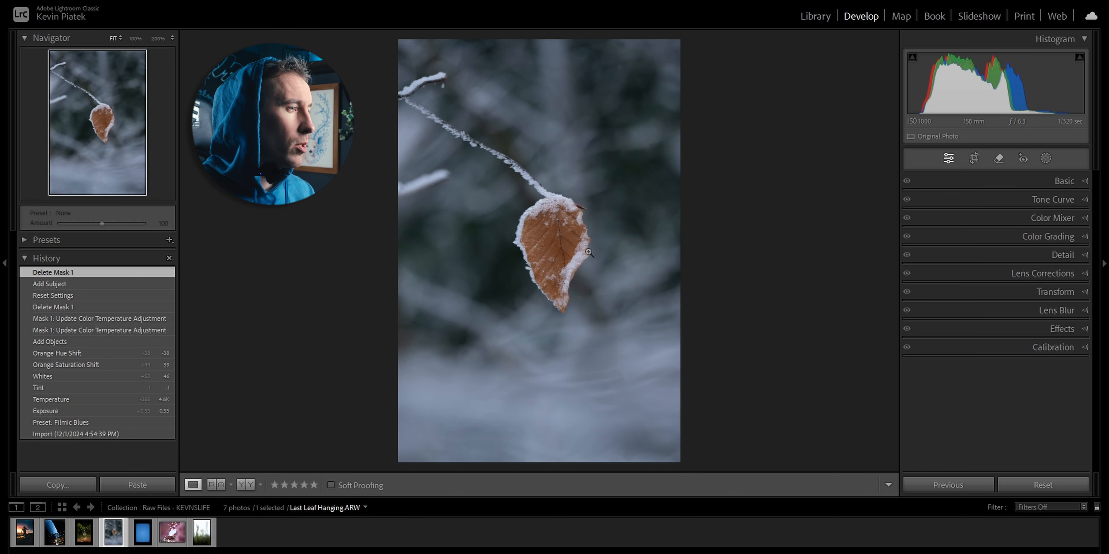
pyautogui.click(1045, 158)
pyautogui.click(937, 315)
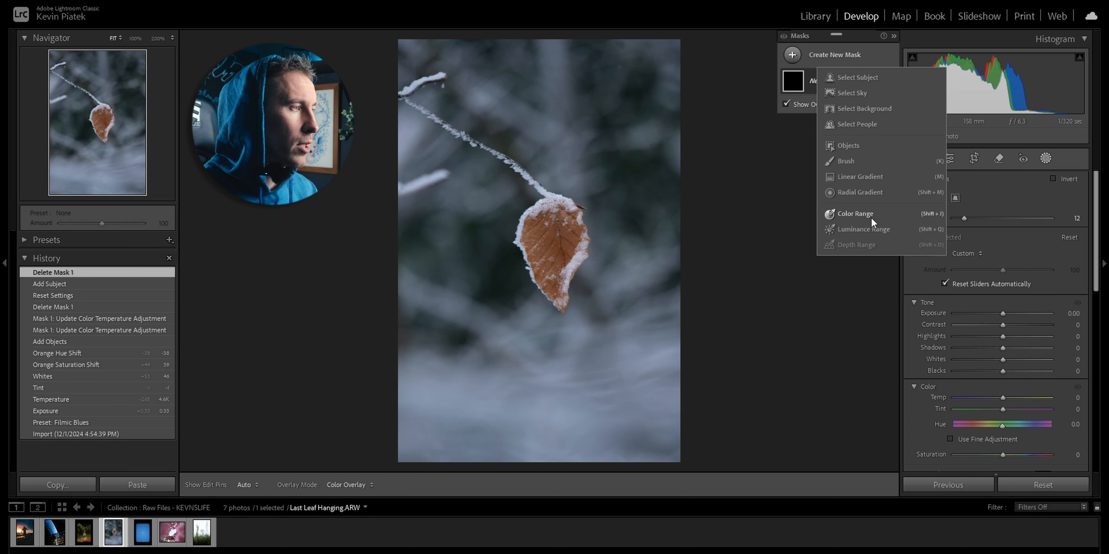
pyautogui.click(858, 214)
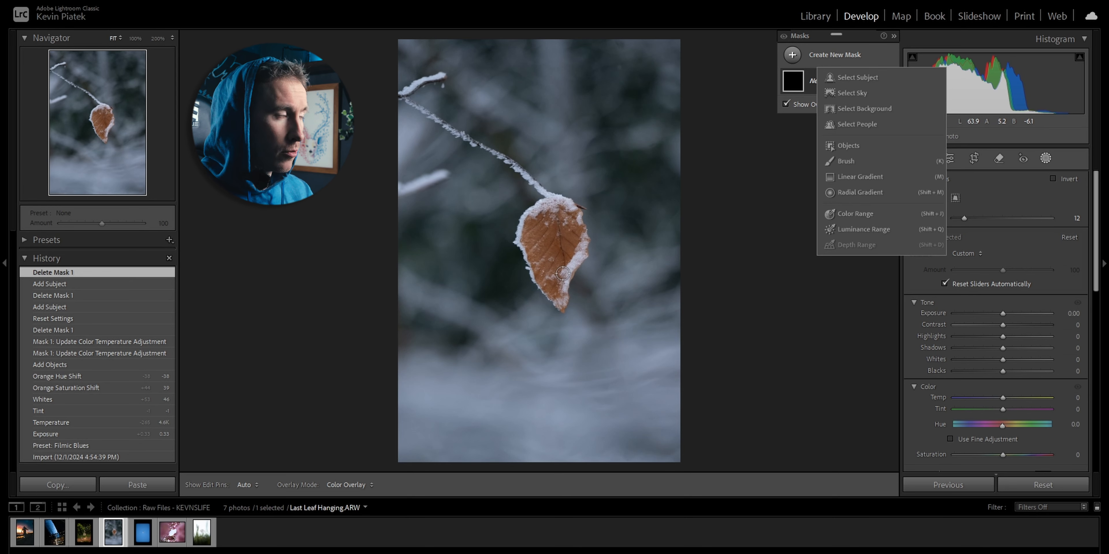
pyautogui.click(854, 79)
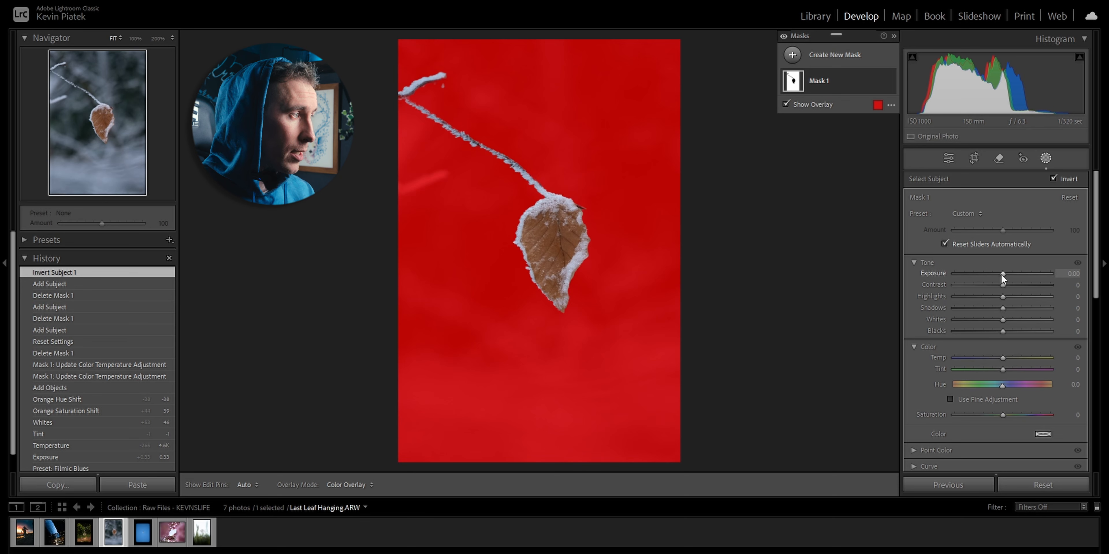
pyautogui.moveTo(1000, 273); pyautogui.dragTo(999, 275)
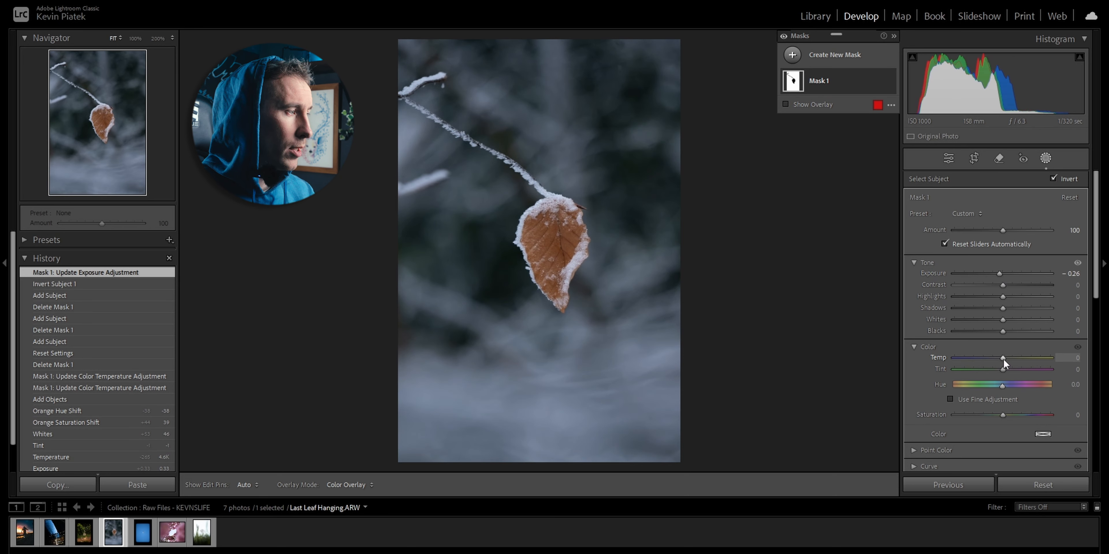
# - Set the leaf background mask's temperature to −11, saturation to −13 and highlights to 65
pyautogui.moveTo(1003, 359); pyautogui.dragTo(998, 357)
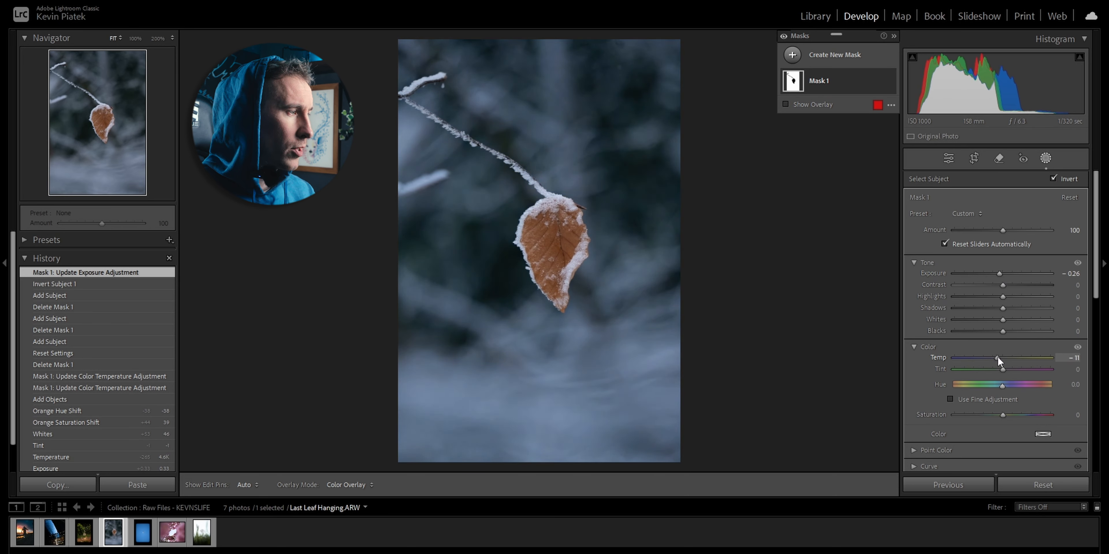
pyautogui.moveTo(1002, 415); pyautogui.dragTo(998, 415)
pyautogui.moveTo(1023, 297); pyautogui.dragTo(1034, 295)
# - Add a subject mask for the leaf, intersect it with a color range sampled from its orange surface, and set refine to 27
pyautogui.click(791, 55)
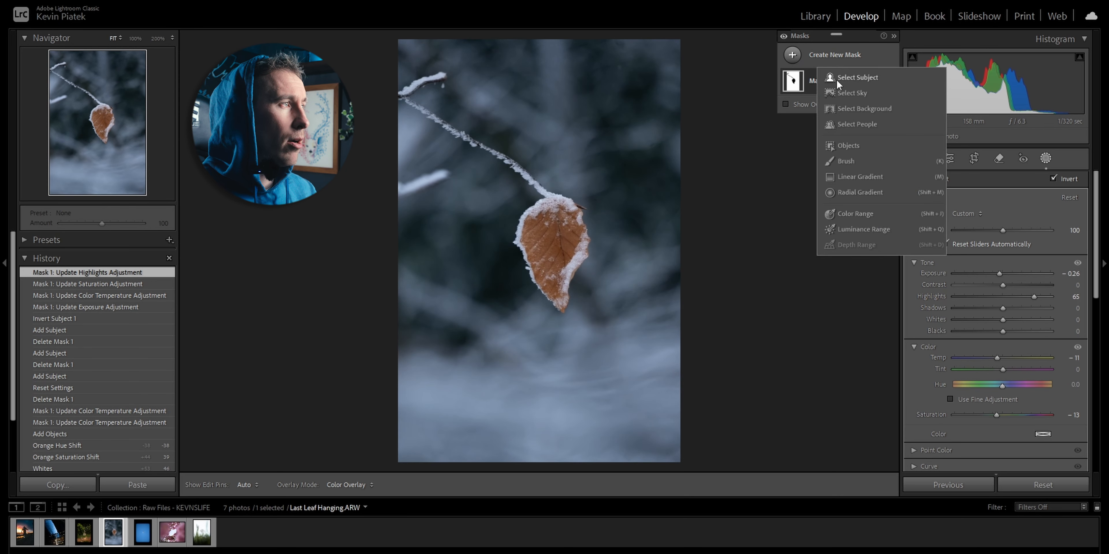
pyautogui.click(837, 80)
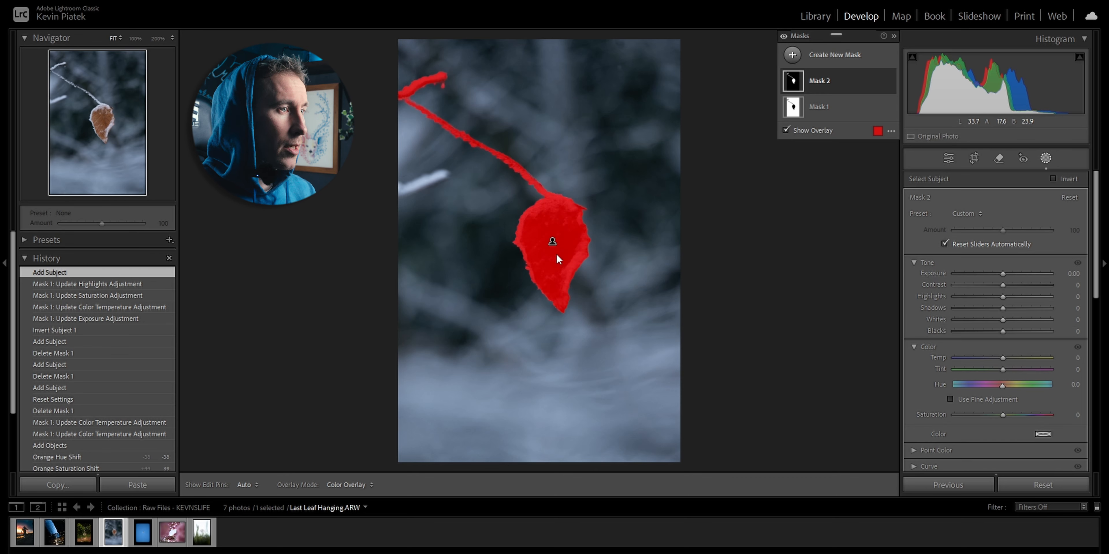
pyautogui.rightClick(794, 86)
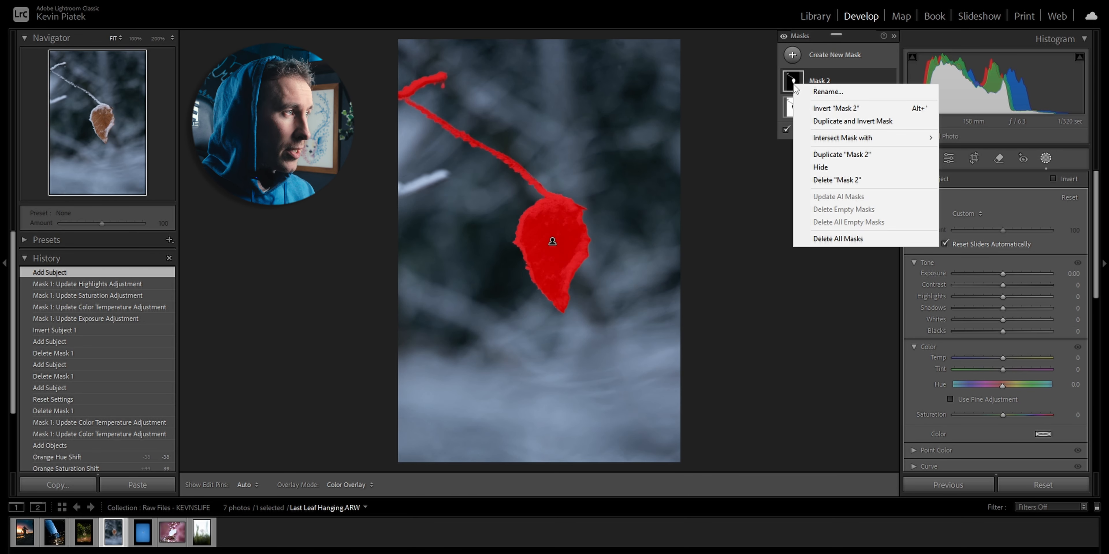
pyautogui.moveTo(828, 143)
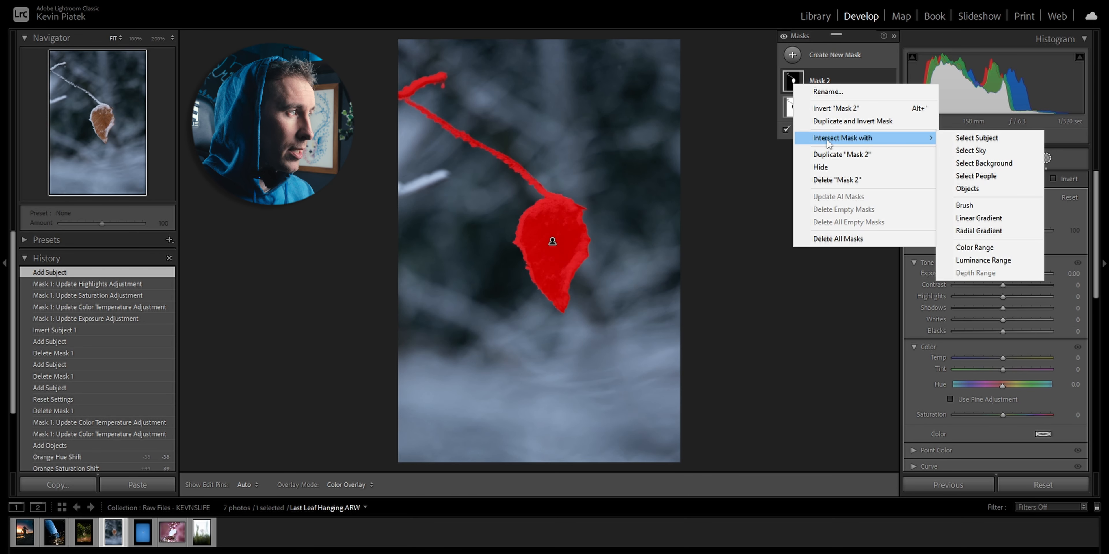
pyautogui.click(990, 246)
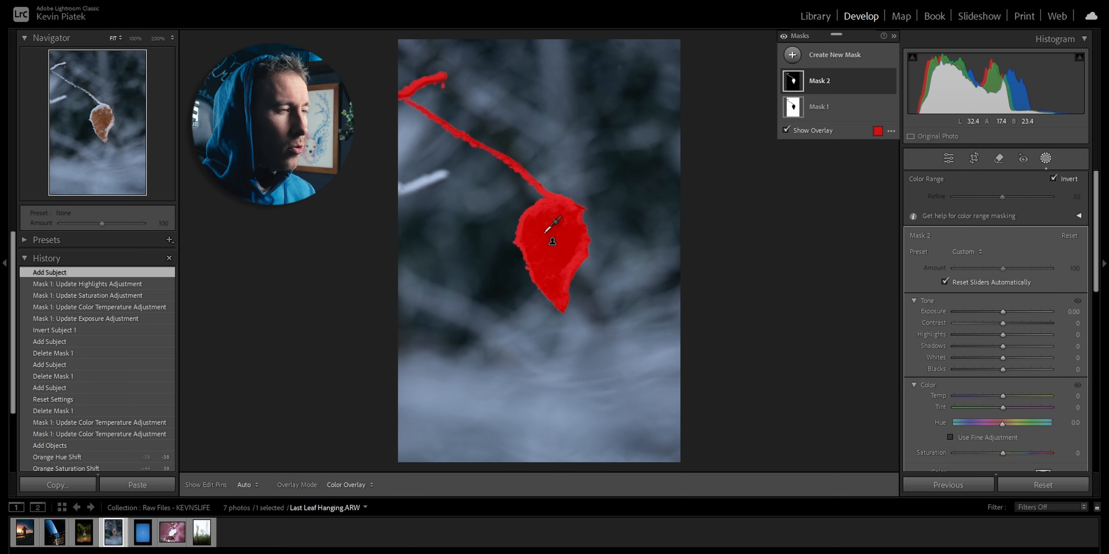
pyautogui.moveTo(543, 234); pyautogui.dragTo(565, 253)
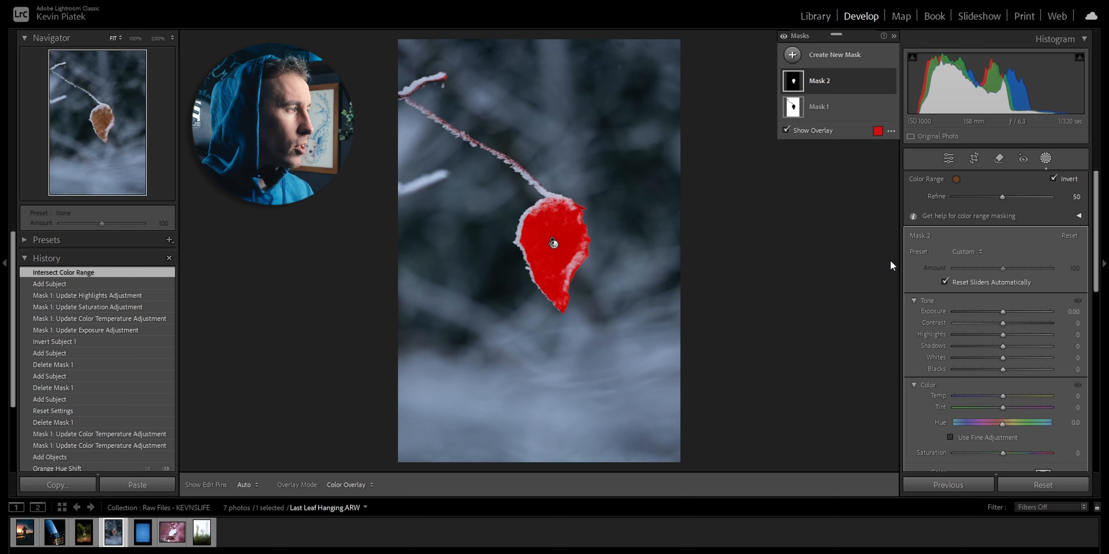
pyautogui.moveTo(985, 196); pyautogui.dragTo(976, 195)
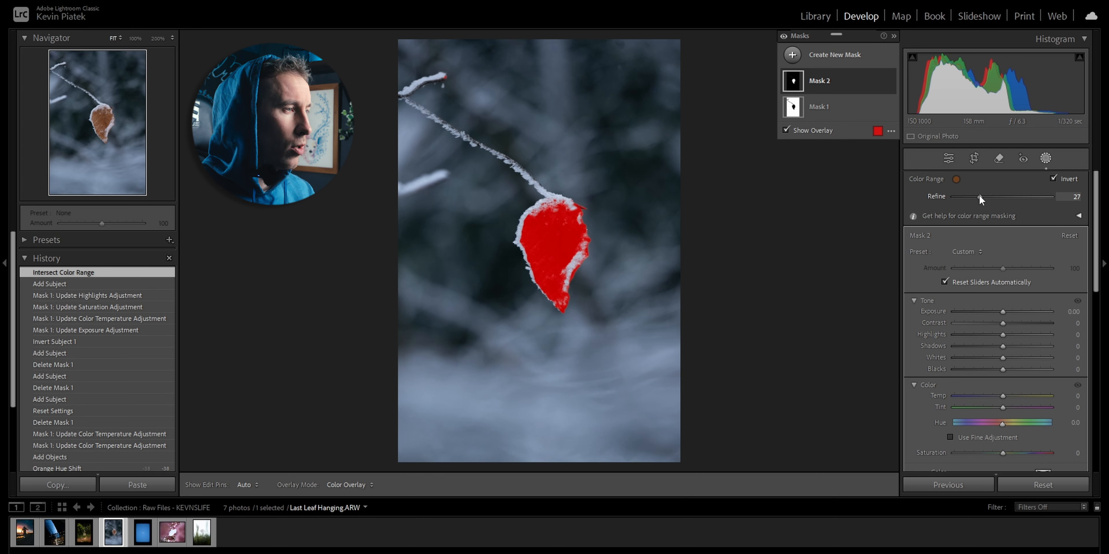
# - Warm the orange leaf mask with temperature 34, tint 62 and saturation 15
pyautogui.click(1002, 396)
pyautogui.moveTo(1002, 396)
pyautogui.mouseDown()
pyautogui.moveTo(1017, 395)
pyautogui.moveTo(1017, 406)
pyautogui.mouseUp()
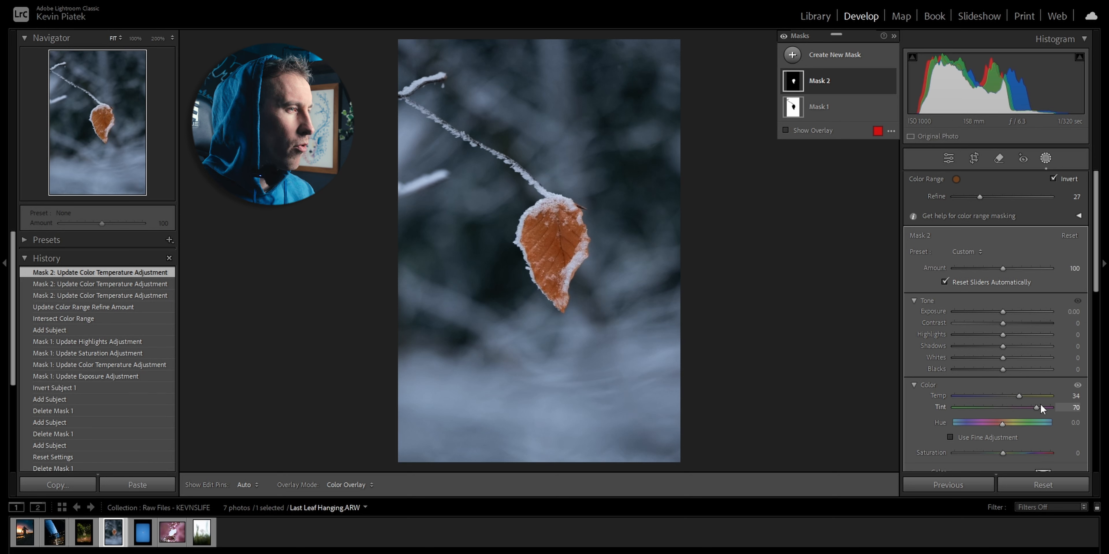
pyautogui.moveTo(1047, 405); pyautogui.dragTo(1037, 403)
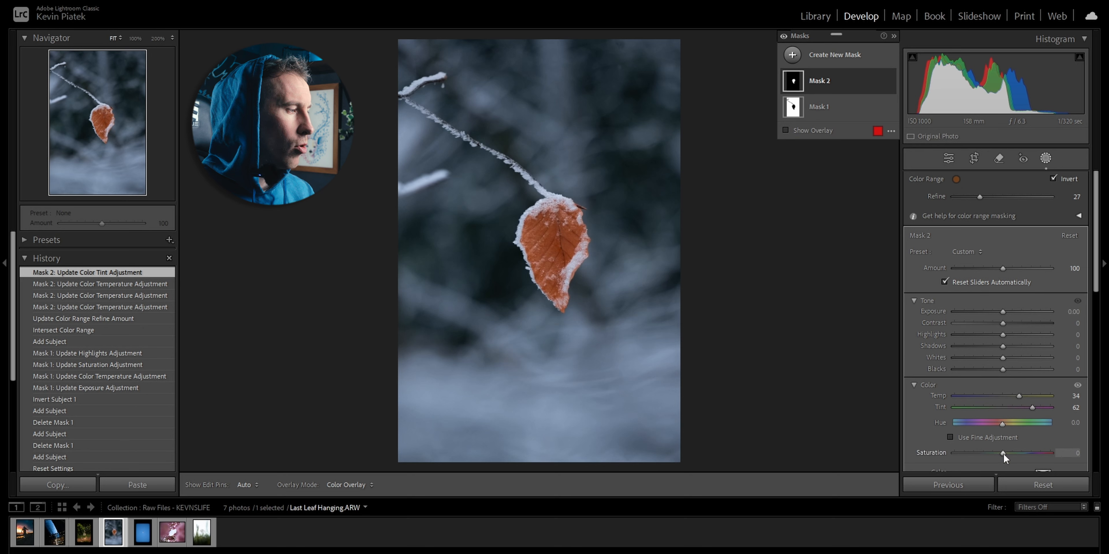
pyautogui.moveTo(1003, 453); pyautogui.dragTo(1011, 454)
# - Set the leaf mask's exposure to 0.12, shadows to −17, whites to 8 and texture to 31
pyautogui.moveTo(1003, 312); pyautogui.dragTo(1004, 311)
pyautogui.moveTo(1002, 346); pyautogui.dragTo(1007, 357)
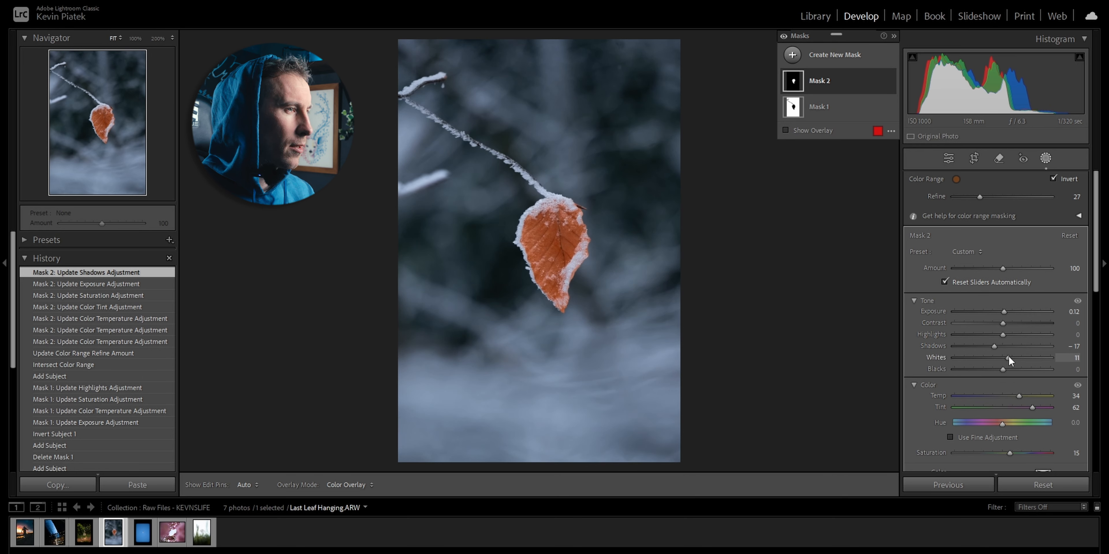
pyautogui.scroll(-5, 938, 388)
pyautogui.moveTo(1000, 414); pyautogui.dragTo(1015, 412)
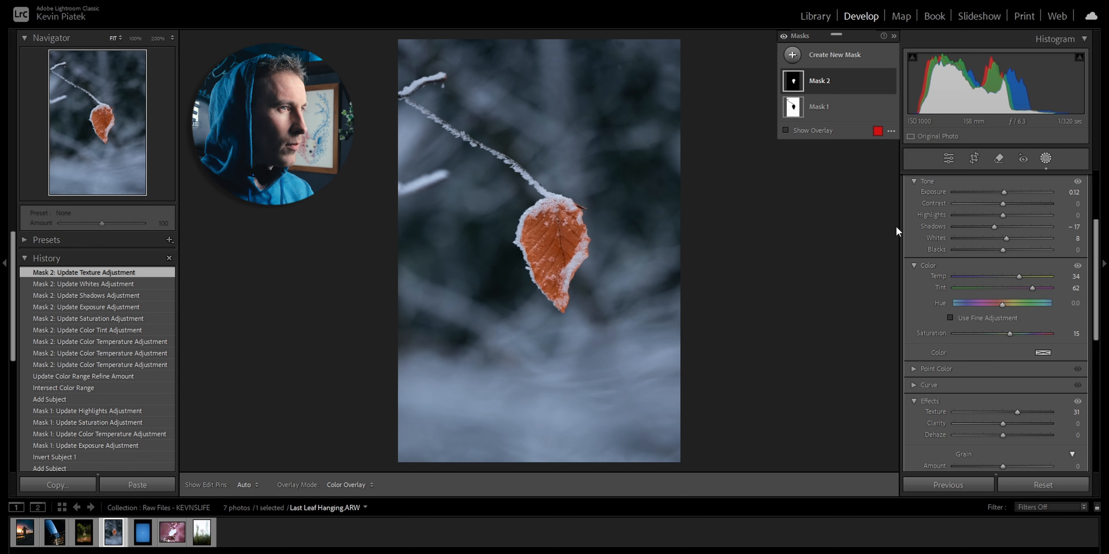
# - Create a large radial gradient mask centered on the leaf with feather 81, and lower its exposure to −1.89
pyautogui.click(806, 67)
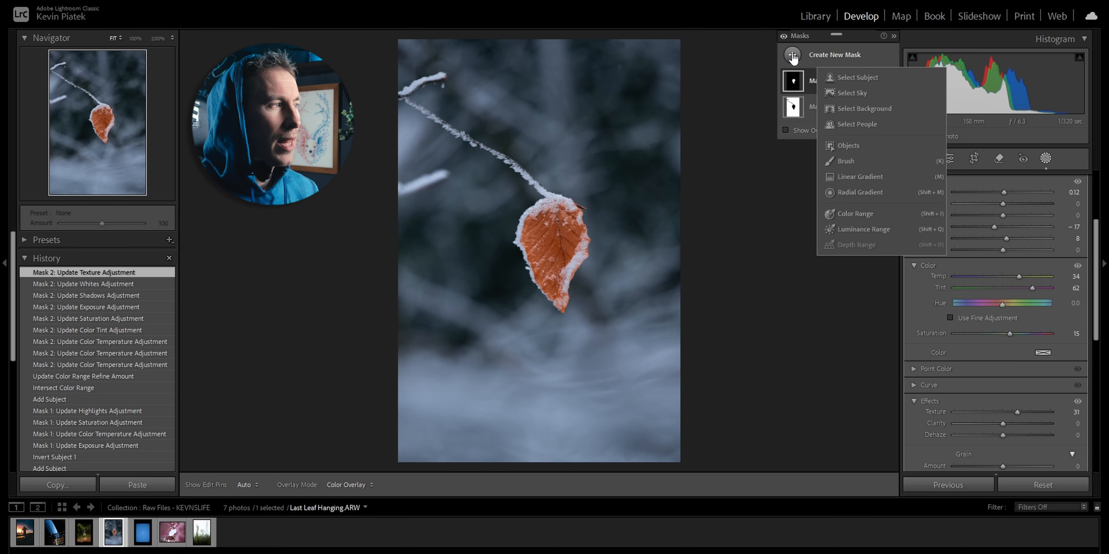
pyautogui.click(857, 190)
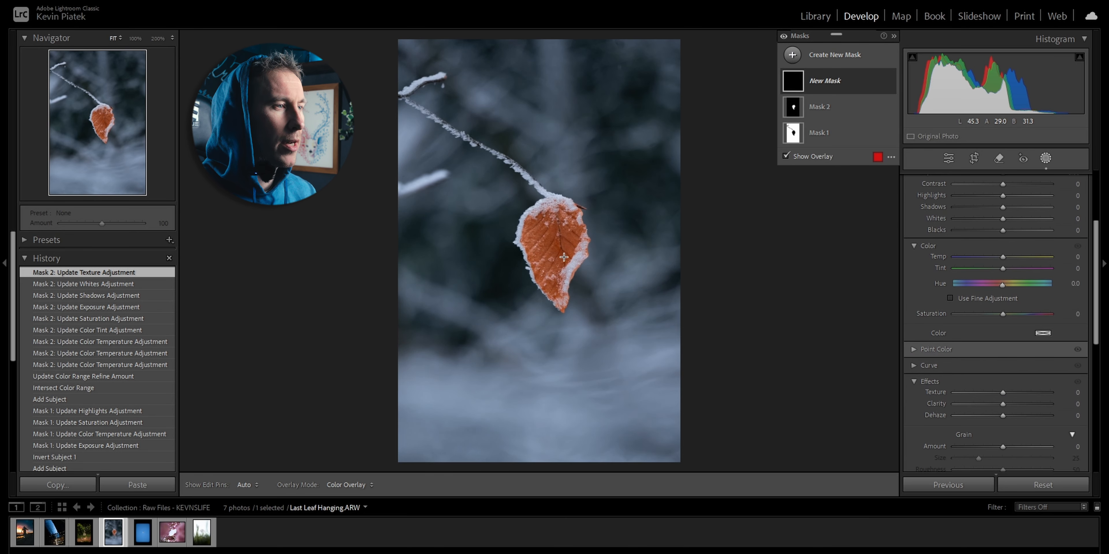
pyautogui.moveTo(550, 242); pyautogui.dragTo(685, 417)
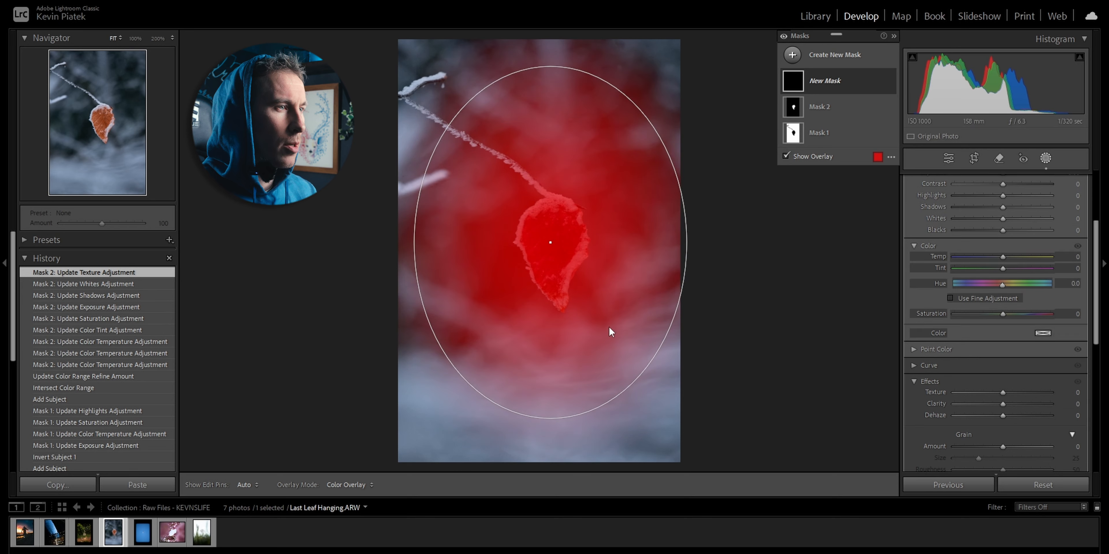
pyautogui.moveTo(550, 253); pyautogui.dragTo(550, 277)
pyautogui.scroll(2, 994, 234)
pyautogui.moveTo(1000, 231); pyautogui.dragTo(978, 227)
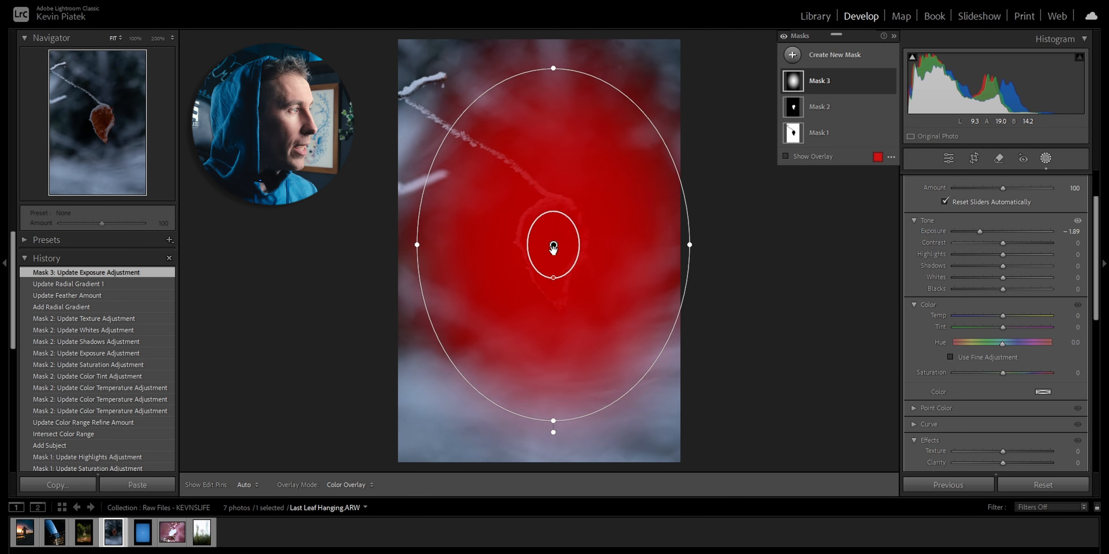
# - Invert the radial gradient, set its exposure to −1.08 and feather to 72, and nudge its center slightly down
pyautogui.scroll(2, 942, 243)
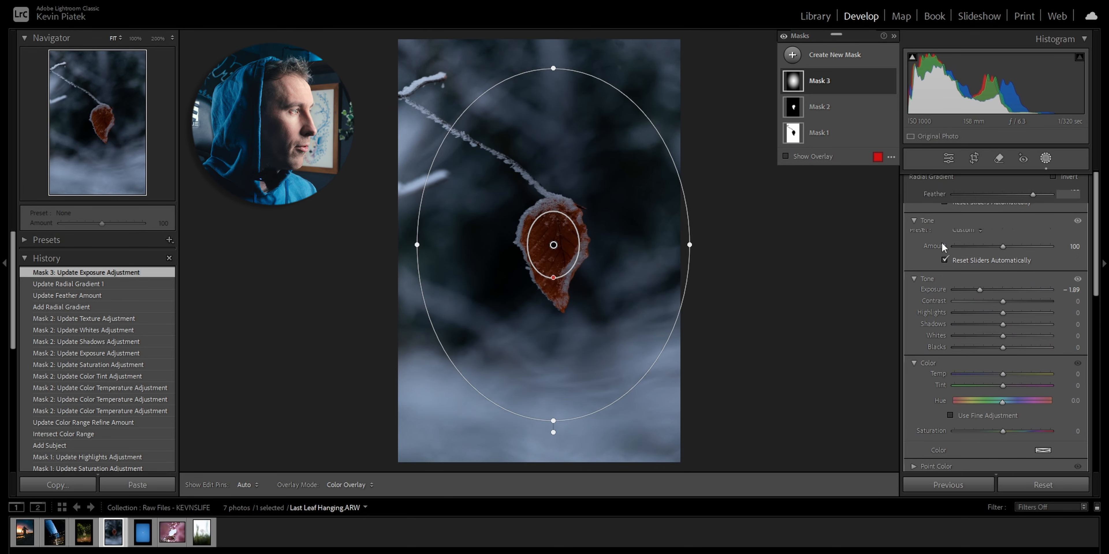
pyautogui.click(1053, 179)
pyautogui.moveTo(981, 292); pyautogui.dragTo(989, 291)
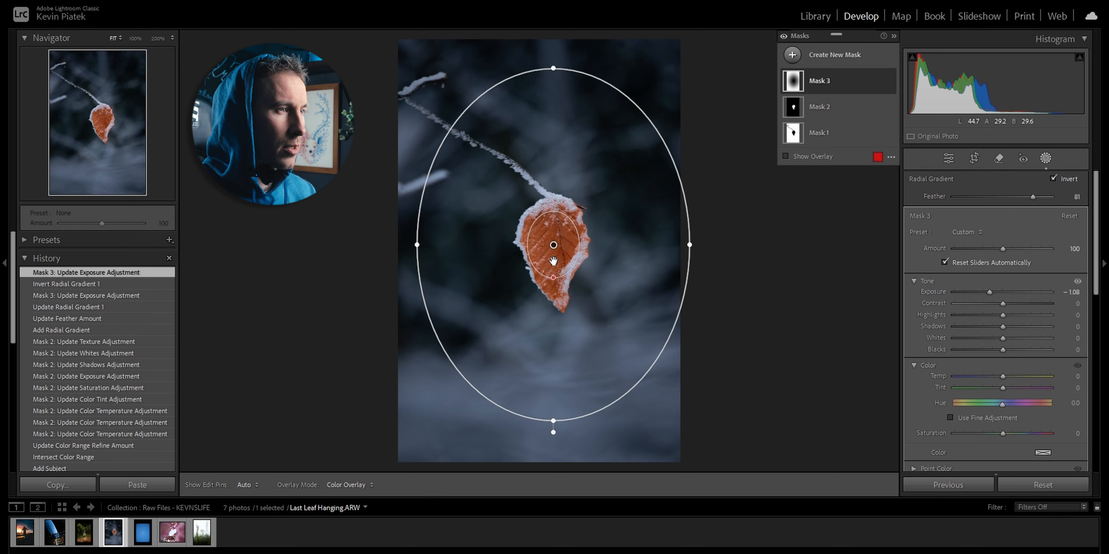
pyautogui.moveTo(553, 278); pyautogui.dragTo(553, 294)
pyautogui.moveTo(554, 245); pyautogui.dragTo(553, 247)
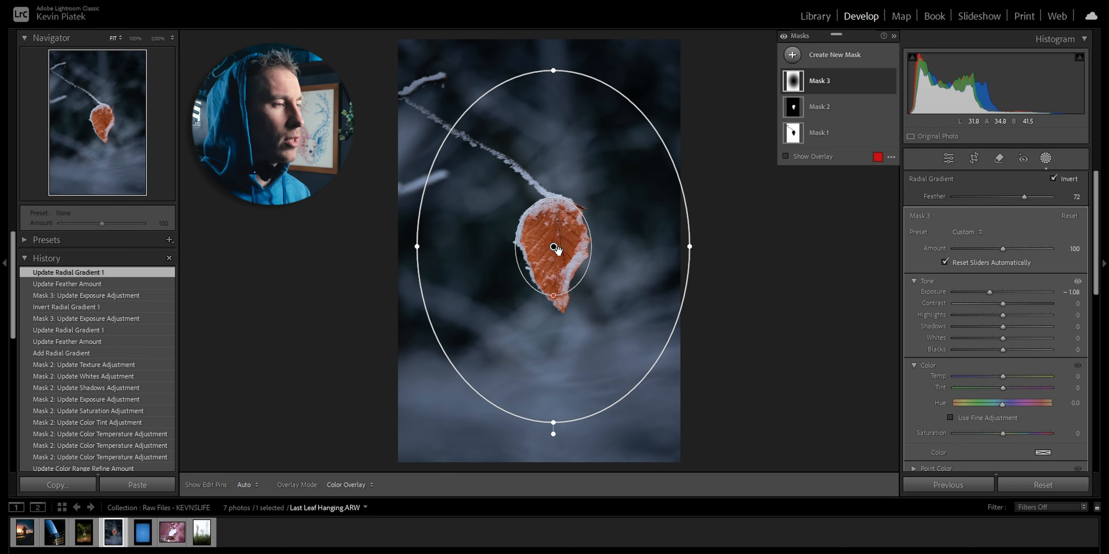
# - Duplicate and invert the radial gradient mask, then set the copy's exposure to 0.26 and highlights to 41
pyautogui.rightClick(800, 82)
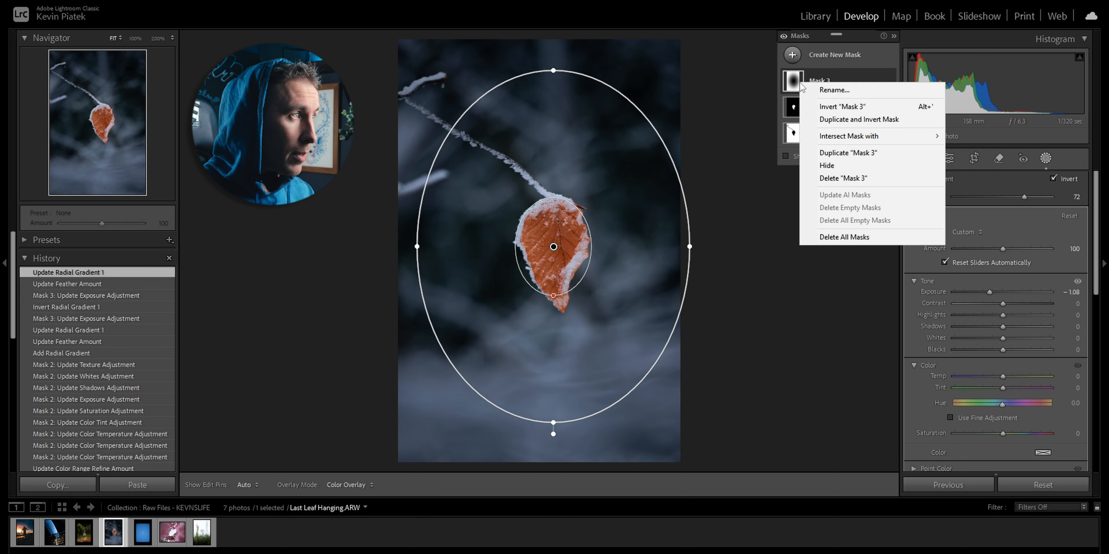
pyautogui.click(853, 121)
pyautogui.click(786, 182)
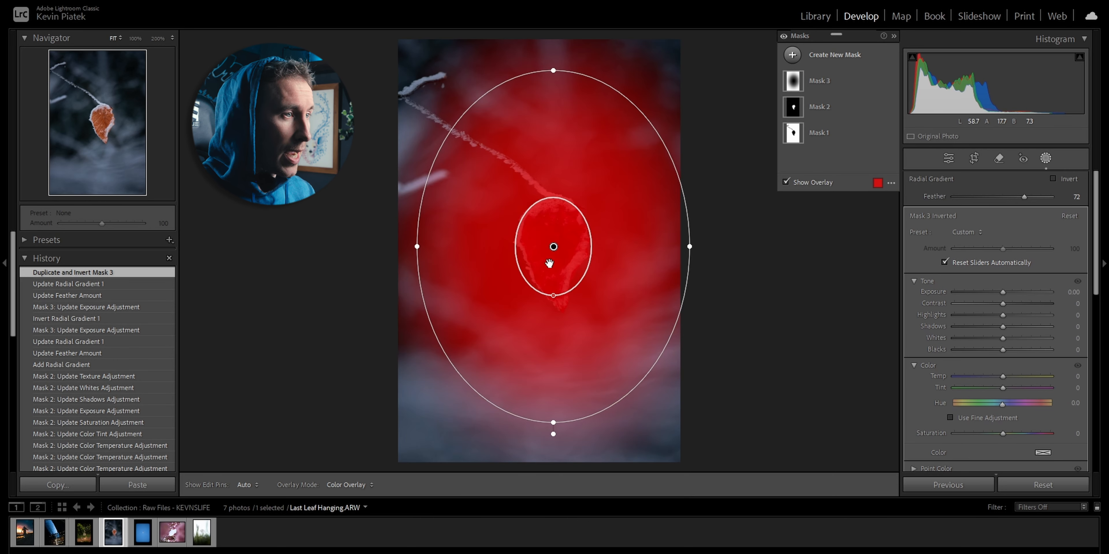
pyautogui.press('o')
pyautogui.moveTo(1001, 291); pyautogui.dragTo(1024, 315)
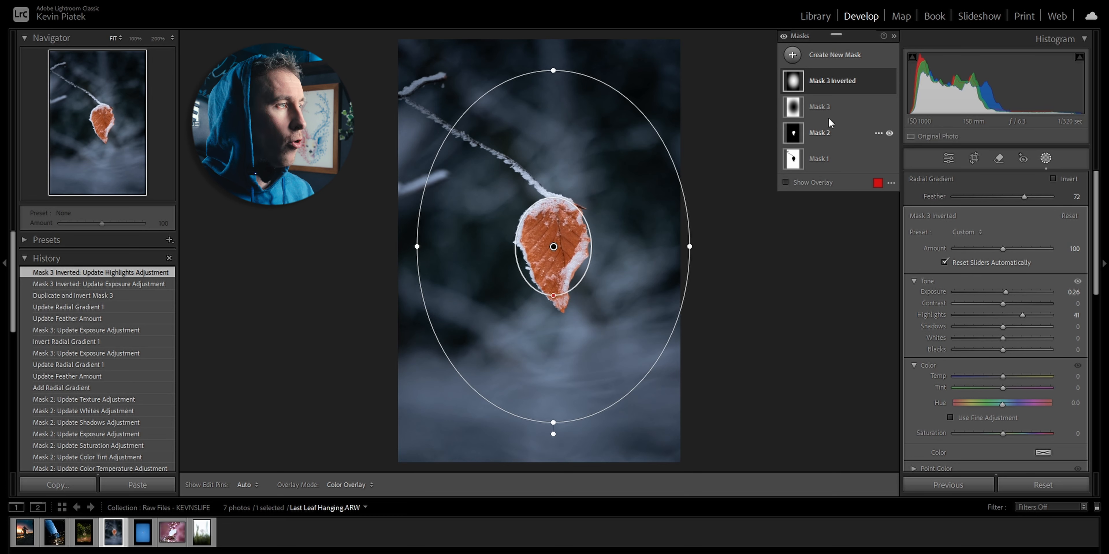
# - Close masking and compare the edited leaf photo with its before state
pyautogui.click(1046, 159)
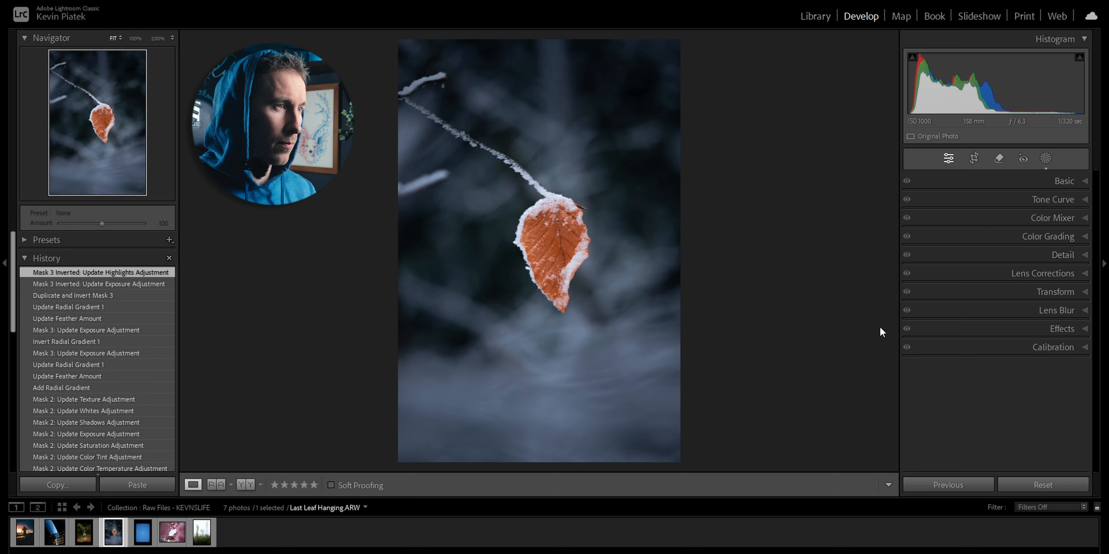
pyautogui.press('\\')
pyautogui.press('\\')
pyautogui.press('\\')
pyautogui.press('\\')
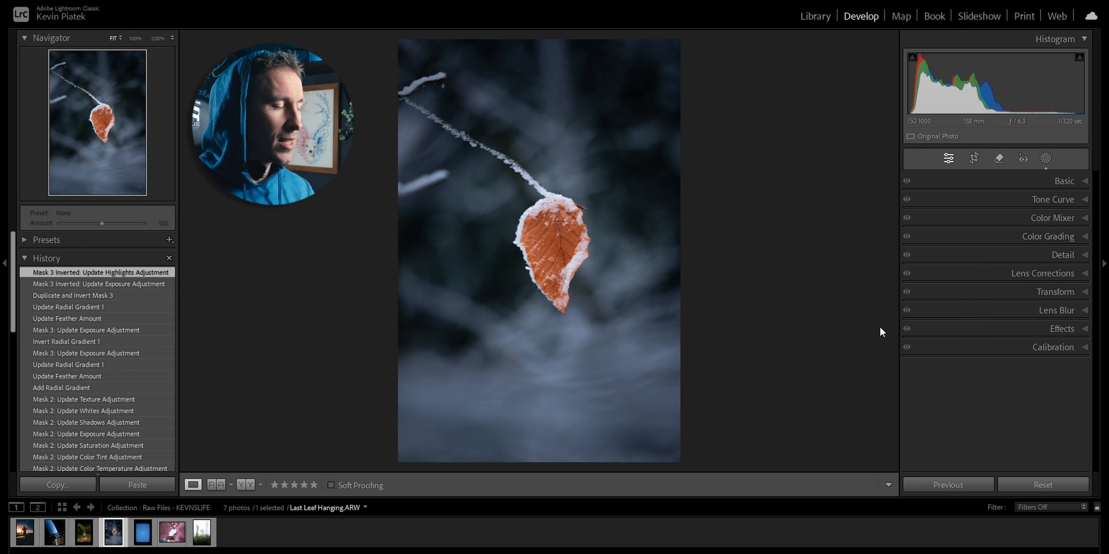
# - Open the Grumpy Cat photo and crop it to a vertical 16 x 9 frame around the cat, excluding the black borders
pyautogui.press('Left')
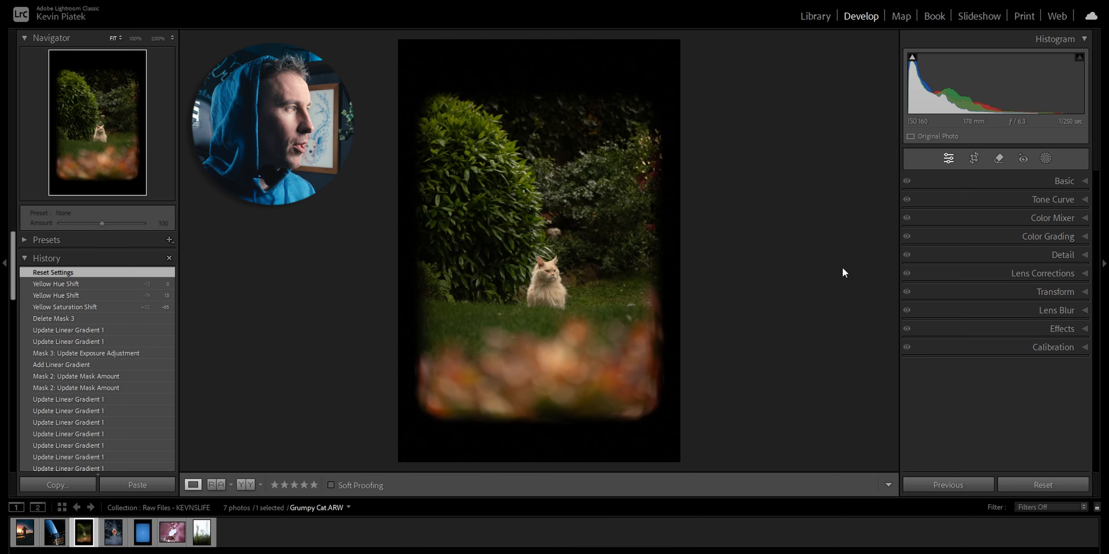
pyautogui.click(975, 159)
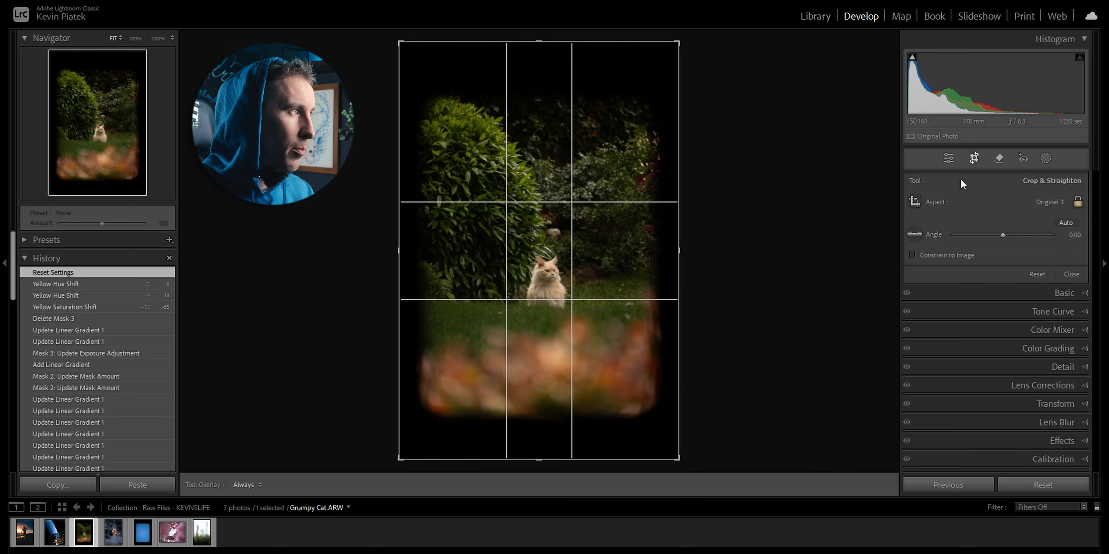
pyautogui.click(1049, 202)
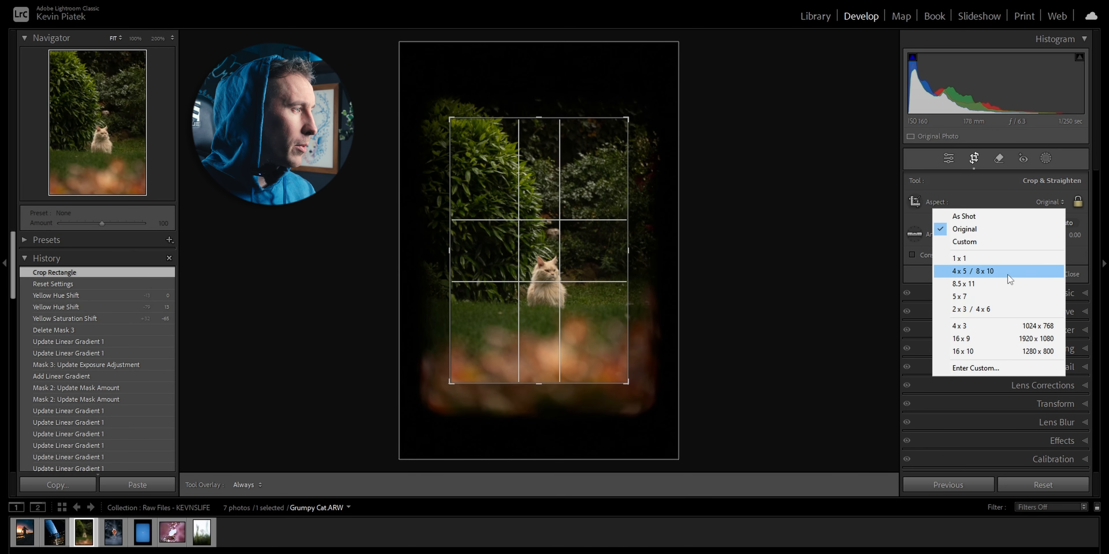
pyautogui.click(1005, 339)
pyautogui.moveTo(614, 118); pyautogui.dragTo(618, 114)
pyautogui.moveTo(584, 184); pyautogui.dragTo(579, 174)
pyautogui.press('Return')
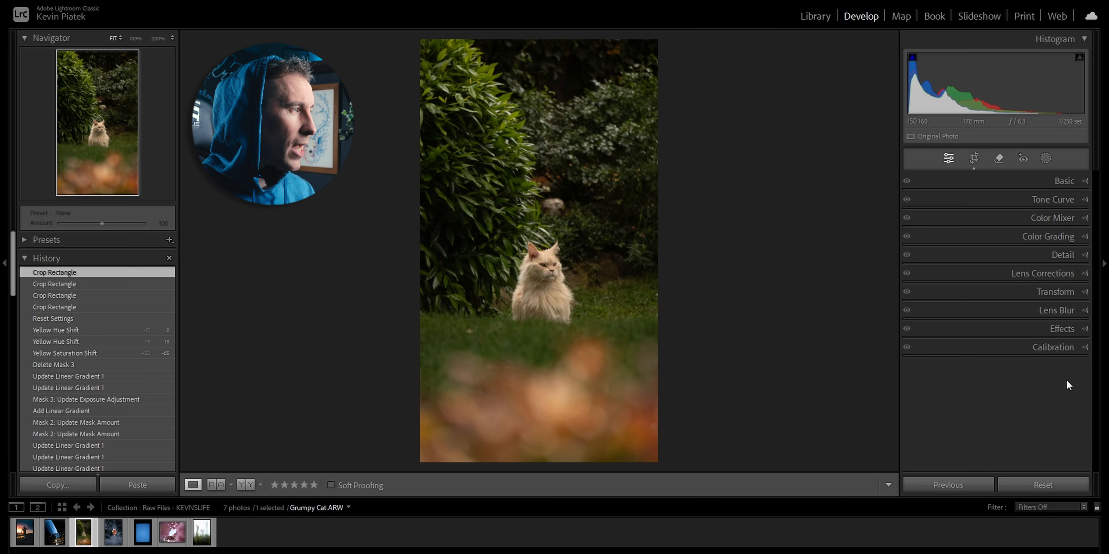
# - Try an automatic subject mask on the cat photo, and add an Objects mask by brushing over the cat
pyautogui.click(1046, 159)
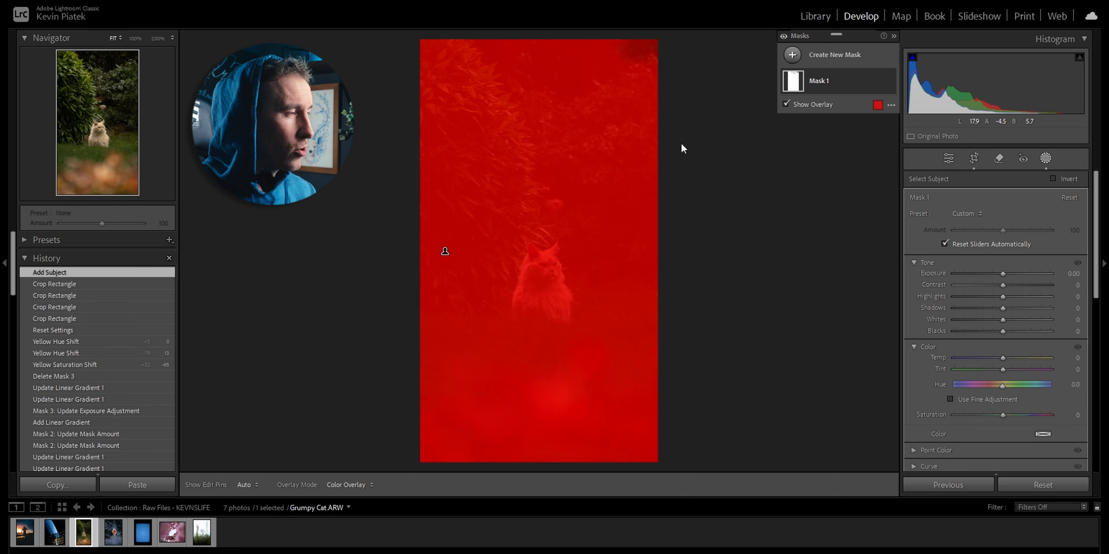
pyautogui.click(796, 56)
pyautogui.click(835, 146)
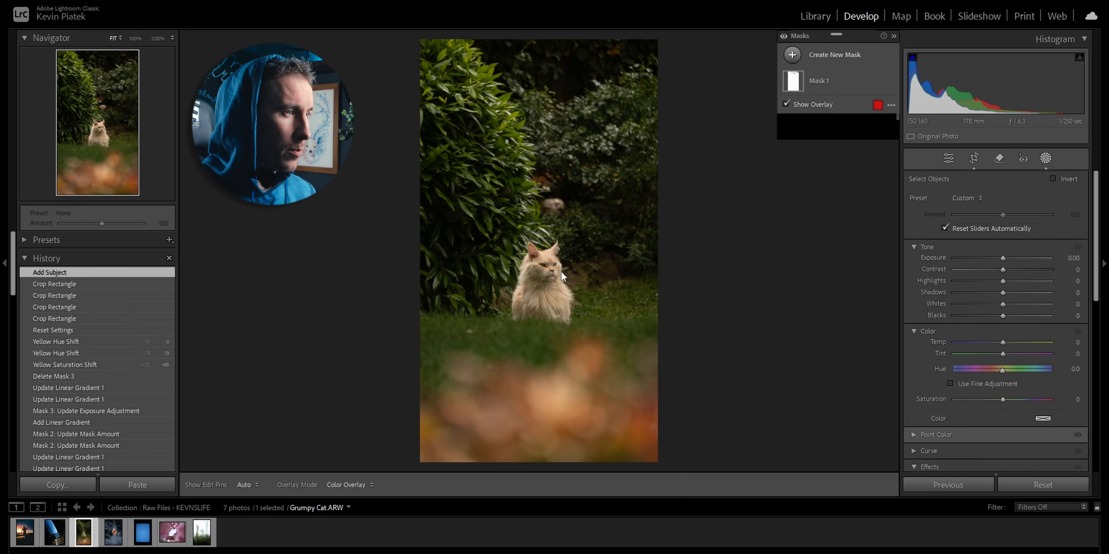
pyautogui.moveTo(528, 255)
pyautogui.mouseDown()
pyautogui.moveTo(555, 315)
pyautogui.moveTo(567, 296)
pyautogui.moveTo(553, 249)
pyautogui.moveTo(539, 264)
pyautogui.moveTo(537, 299)
pyautogui.mouseUp()
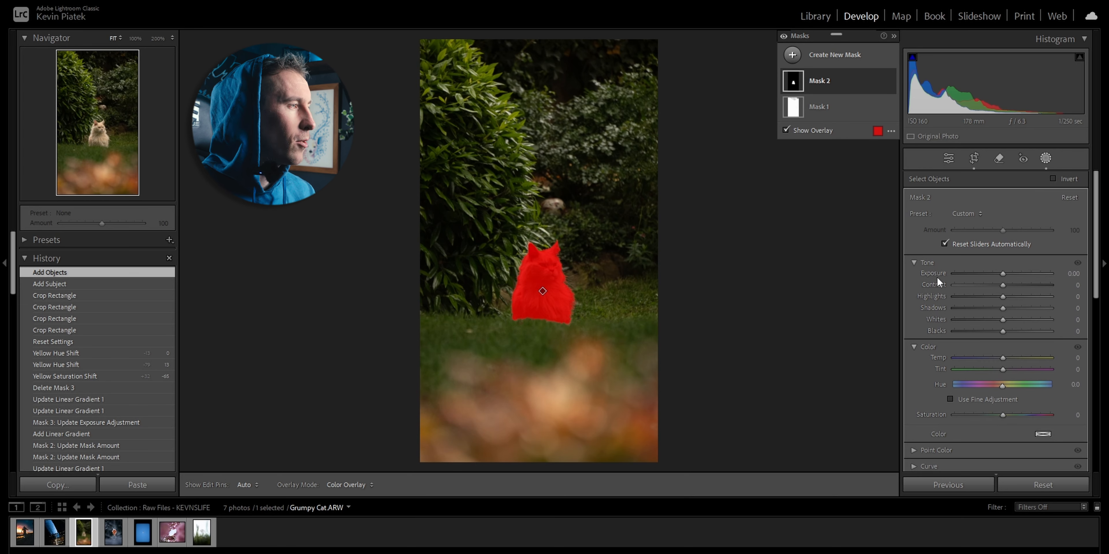
# - Invert the cat object mask to target the surroundings, and set its saturation to −27 and exposure to −0.60
pyautogui.click(1061, 181)
pyautogui.moveTo(1003, 415); pyautogui.dragTo(989, 416)
pyautogui.moveTo(1002, 273); pyautogui.dragTo(996, 274)
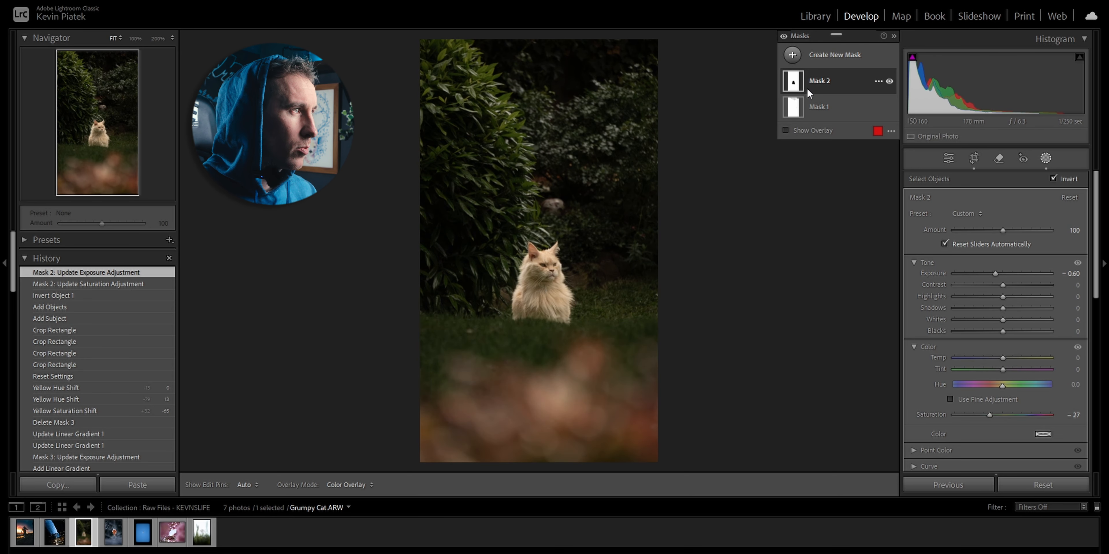
# - Add another Objects mask over the cat with exposure 0.41, highlights −16, shadows 9, temperature 11, tint 46, texture 16 and clarity 28
pyautogui.moveTo(800, 88)
pyautogui.click(792, 55)
pyautogui.click(841, 144)
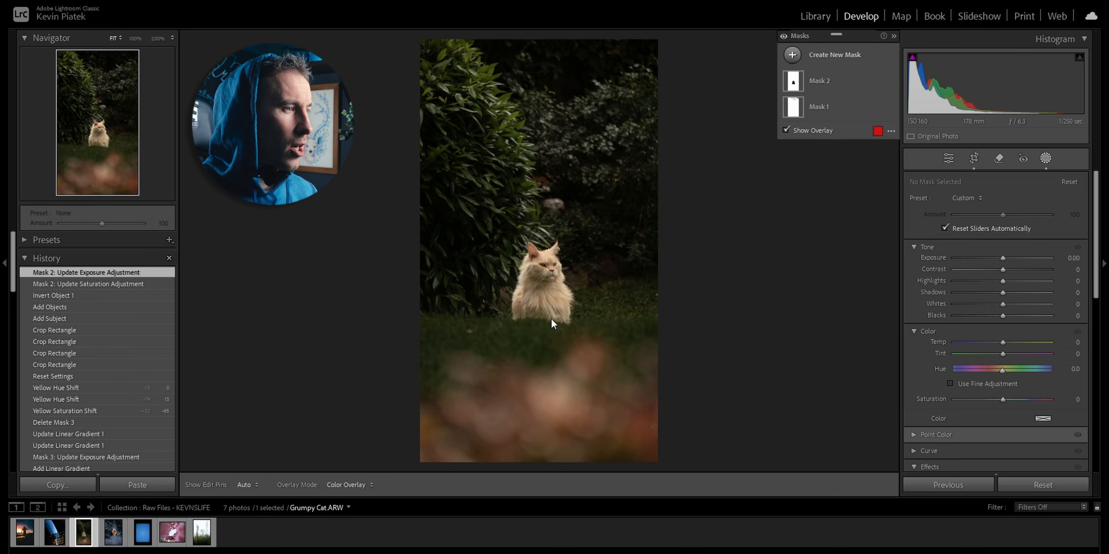
pyautogui.moveTo(566, 322)
pyautogui.mouseDown()
pyautogui.moveTo(559, 267)
pyautogui.moveTo(535, 251)
pyautogui.moveTo(518, 323)
pyautogui.mouseUp()
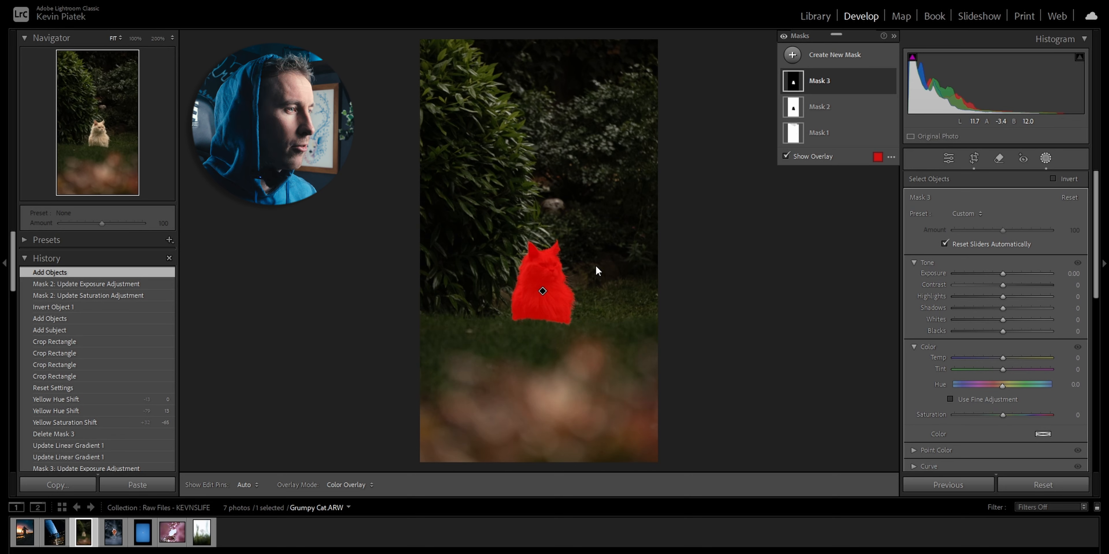
pyautogui.moveTo(1003, 273); pyautogui.dragTo(1007, 308)
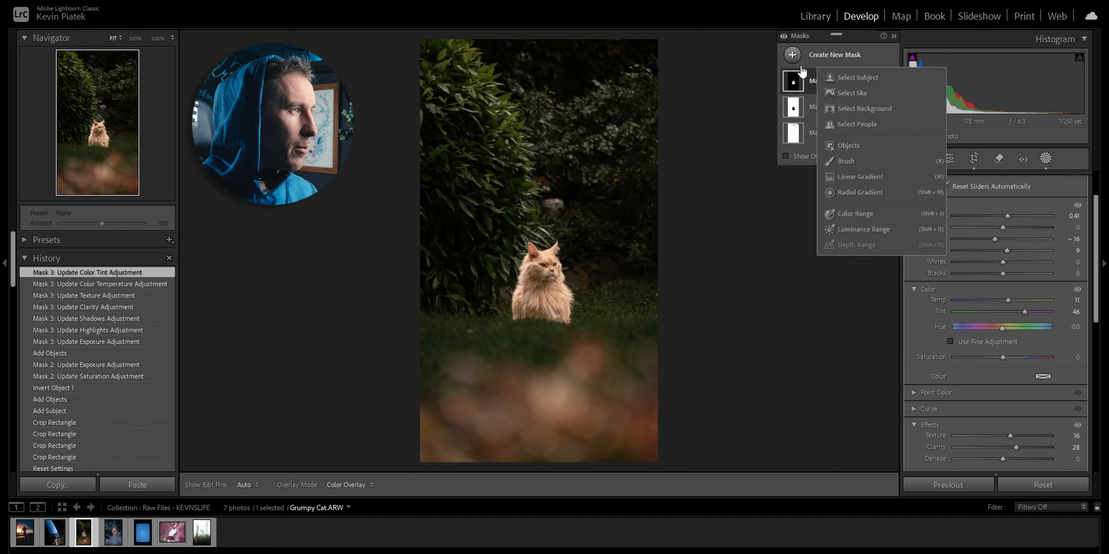
# - Add a Brush mask painted over the cat's eyes and adjust its tint and color temperature
pyautogui.click(843, 150)
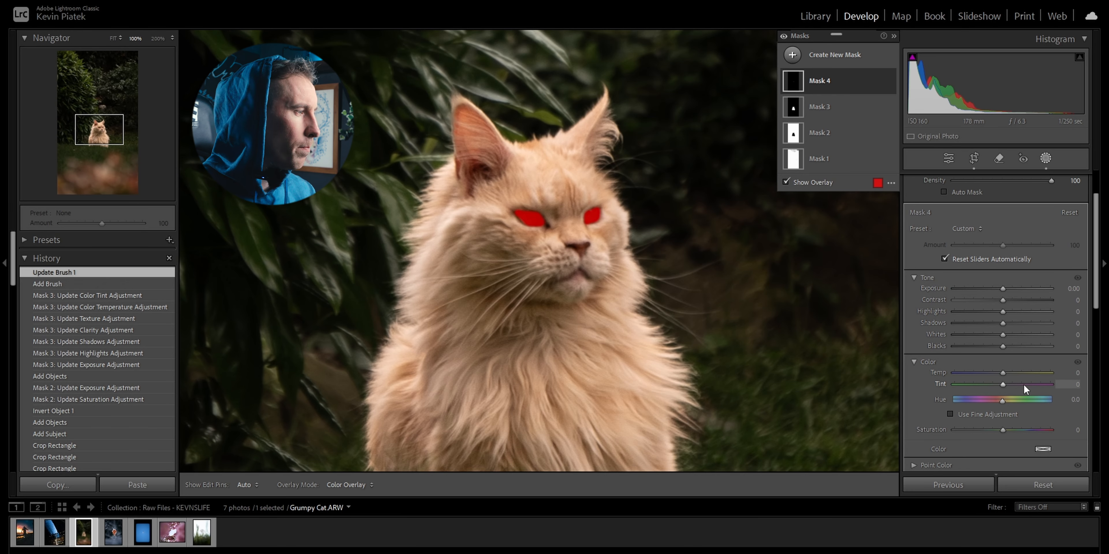
pyautogui.moveTo(1023, 385); pyautogui.dragTo(996, 383)
pyautogui.moveTo(970, 373); pyautogui.dragTo(969, 375)
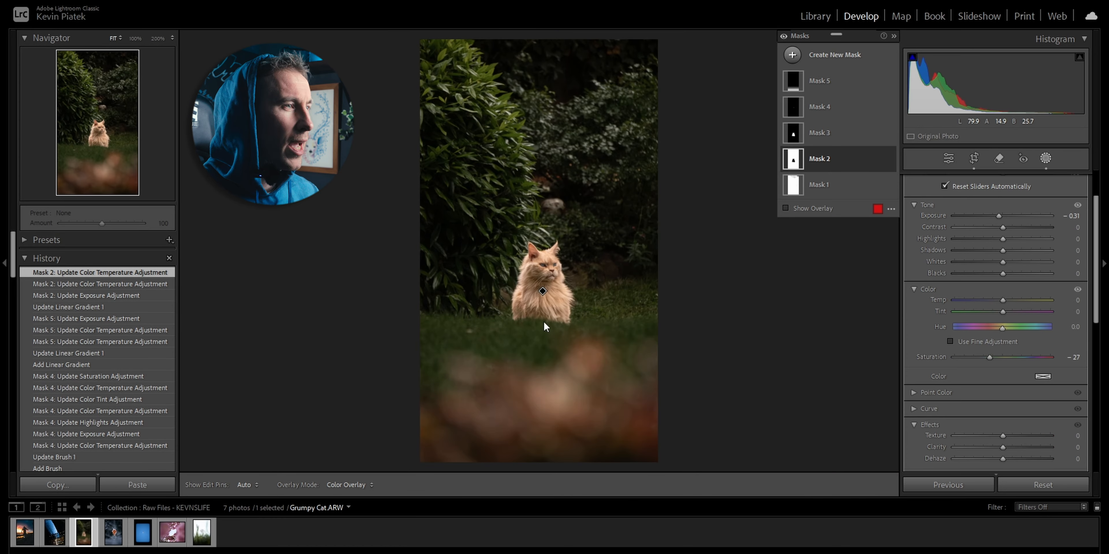
# - On the mask covering the cat's surroundings, set exposure to −0.22 and temperature to −49, and raise the saturation
pyautogui.moveTo(798, 163)
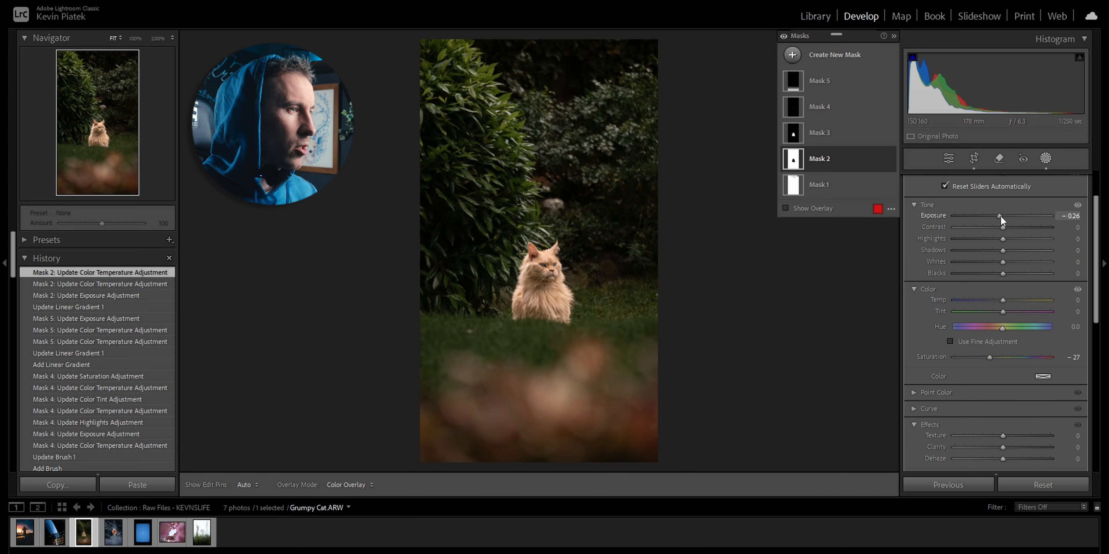
pyautogui.moveTo(1000, 217); pyautogui.dragTo(1002, 215)
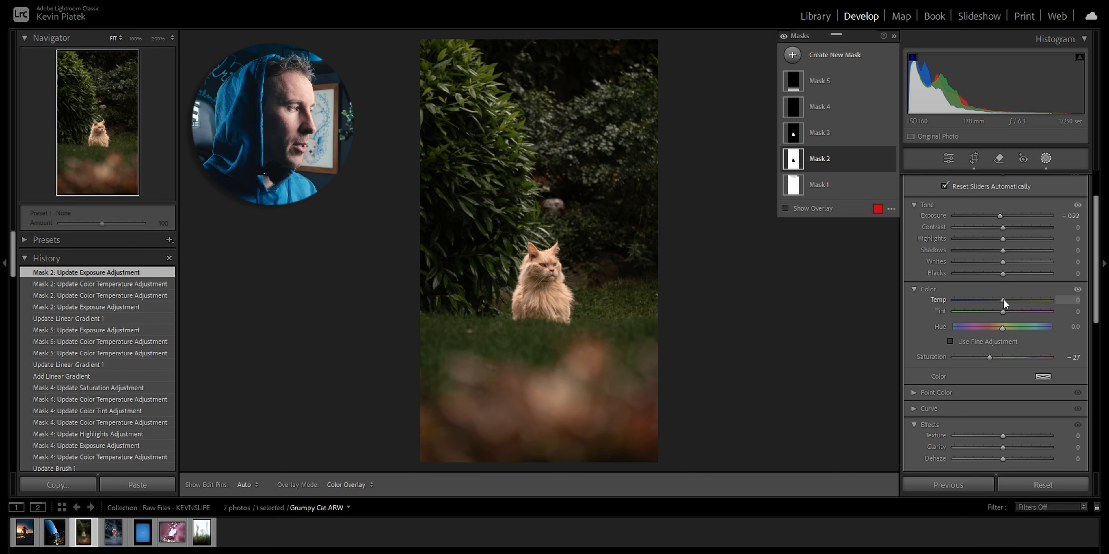
pyautogui.moveTo(1003, 300); pyautogui.dragTo(988, 299)
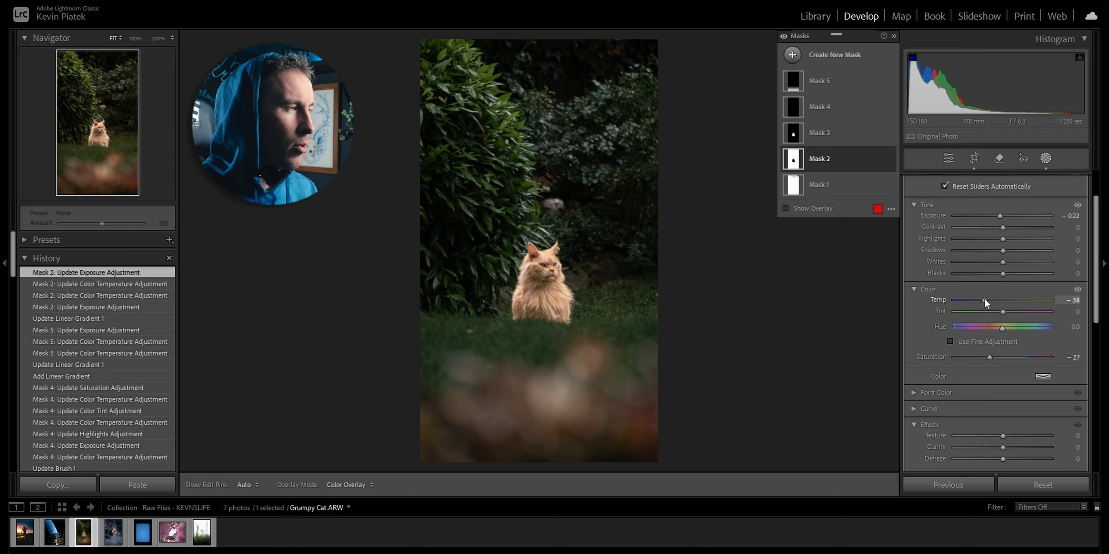
pyautogui.moveTo(984, 299); pyautogui.dragTo(979, 299)
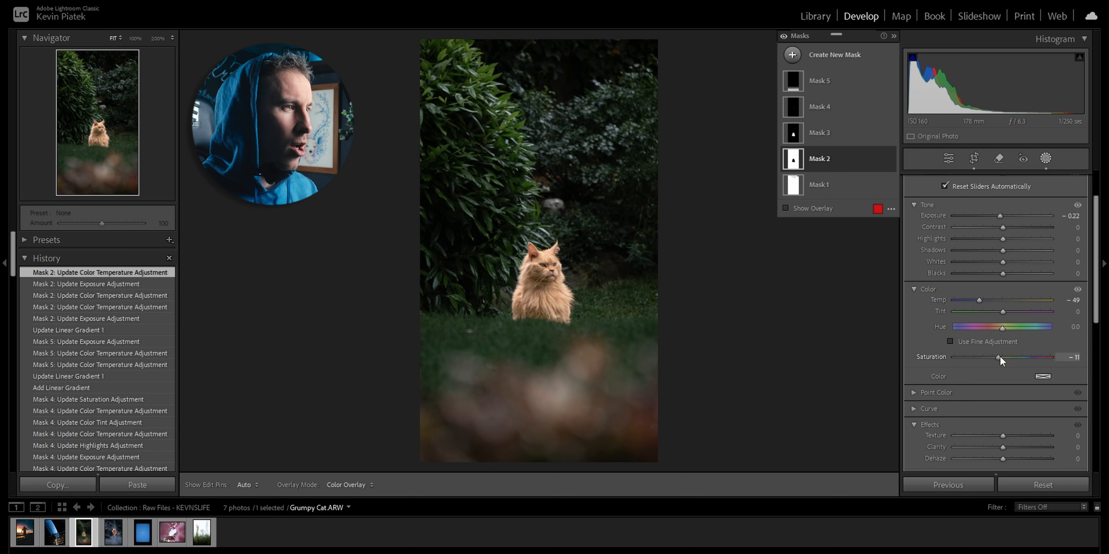
pyautogui.moveTo(998, 356); pyautogui.dragTo(1005, 355)
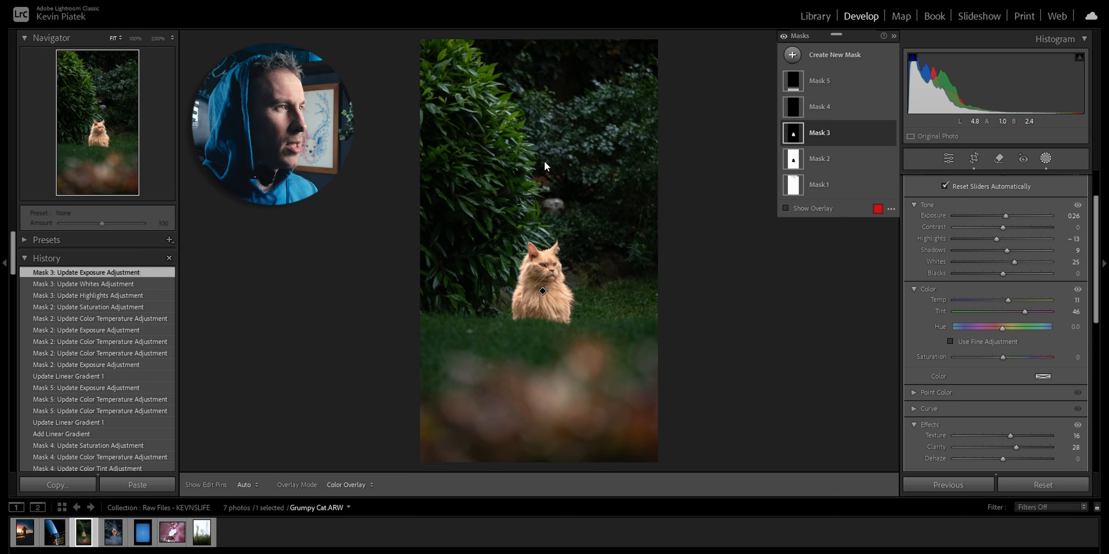
# - Add a radial gradient mask over the upper foliage with exposure 1.80, whites 19 and temperature 21
pyautogui.click(792, 54)
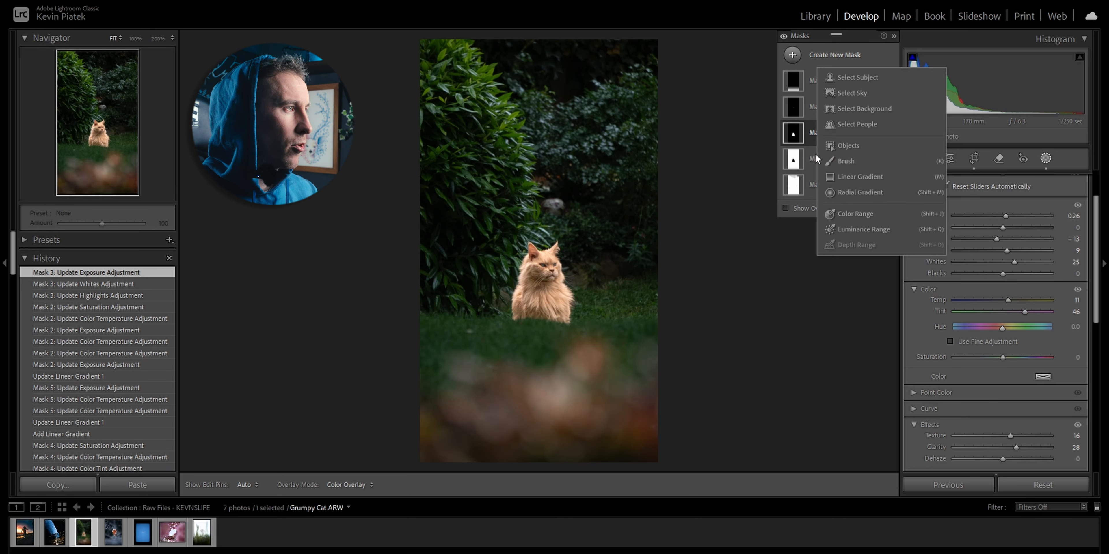
pyautogui.click(851, 192)
pyautogui.moveTo(532, 74)
pyautogui.mouseDown()
pyautogui.moveTo(591, 127)
pyautogui.moveTo(538, 73)
pyautogui.moveTo(579, 62)
pyautogui.moveTo(581, 28)
pyautogui.mouseUp()
pyautogui.moveTo(1003, 234); pyautogui.dragTo(1023, 231)
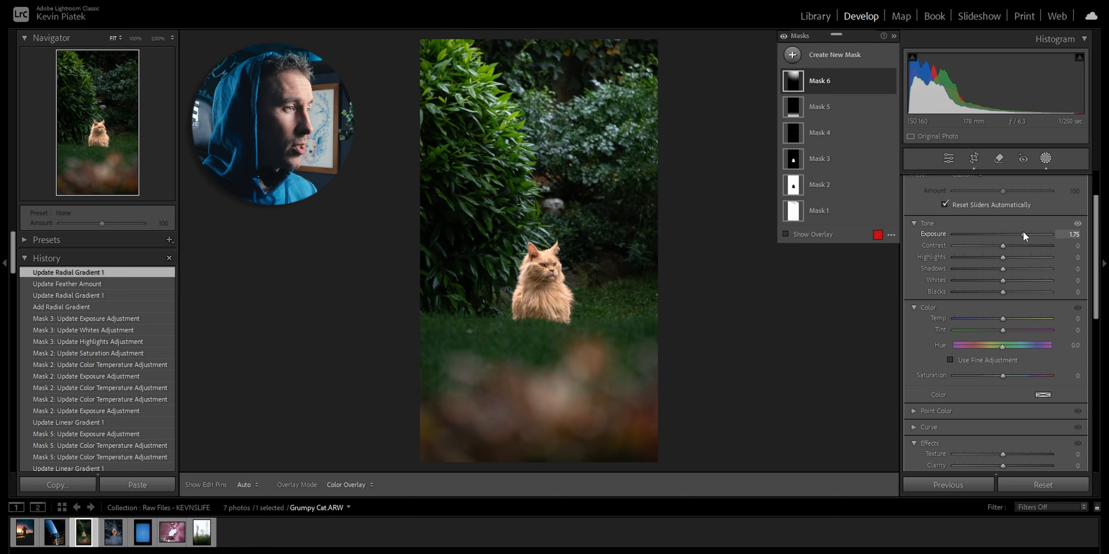
pyautogui.moveTo(1014, 278); pyautogui.dragTo(1012, 280)
pyautogui.moveTo(1010, 319)
pyautogui.mouseDown()
pyautogui.moveTo(1029, 316)
pyautogui.moveTo(1012, 316)
pyautogui.mouseUp()
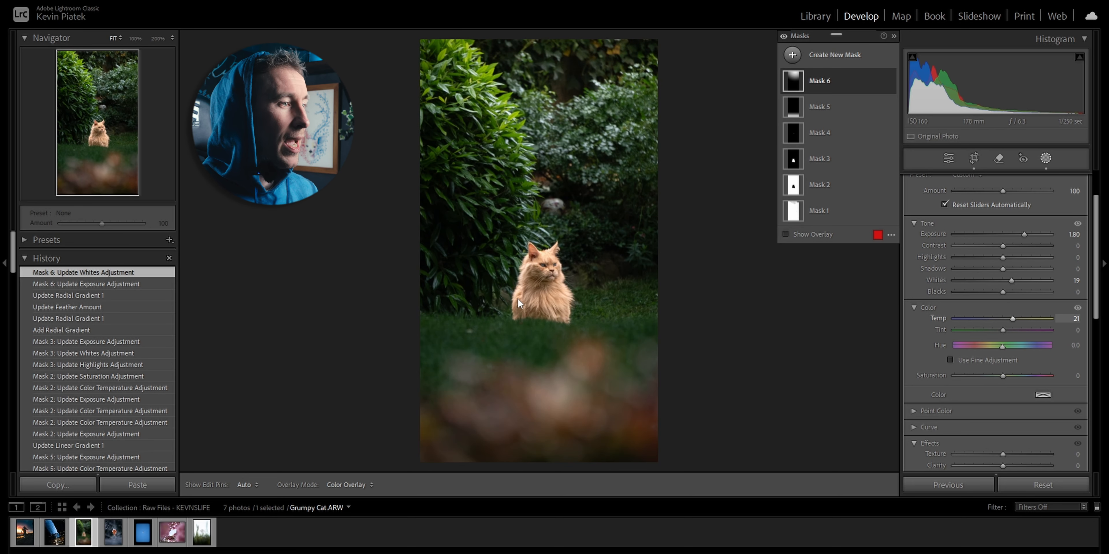
# - Duplicate Mask 3, the object mask covering the cat
pyautogui.click(792, 166)
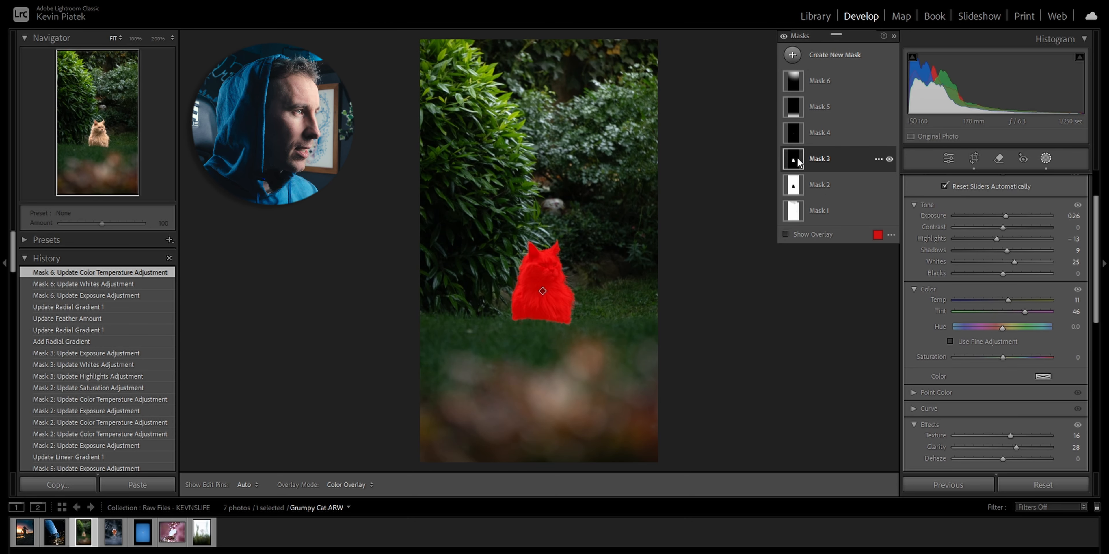
pyautogui.rightClick(791, 166)
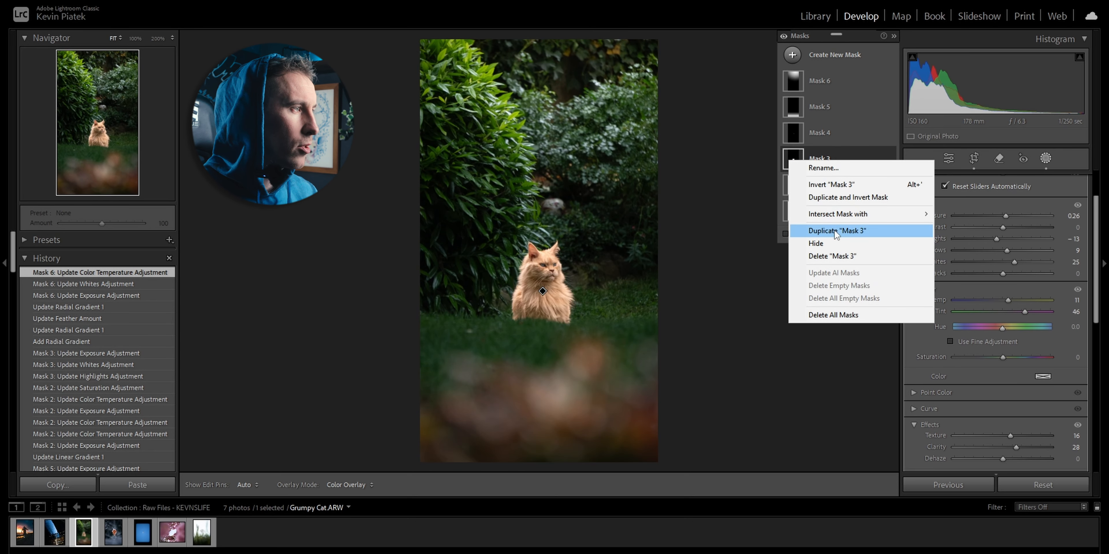
pyautogui.click(817, 232)
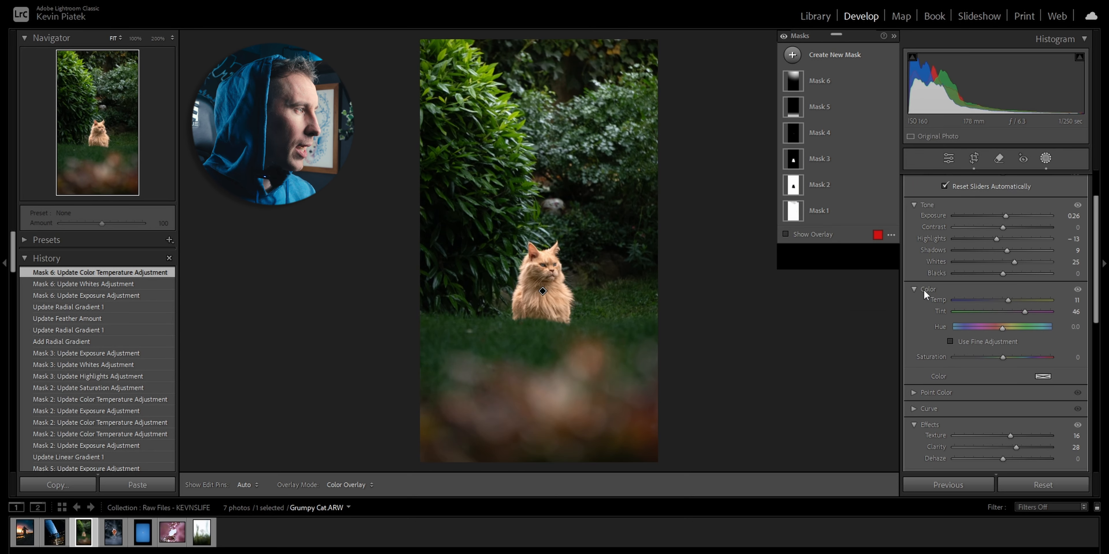
# - Reset the duplicated cat mask's exposure, highlights, shadows, whites, temperature, tint, texture and clarity to zero
pyautogui.doubleClick(931, 239)
pyautogui.doubleClick(934, 249)
pyautogui.doubleClick(937, 261)
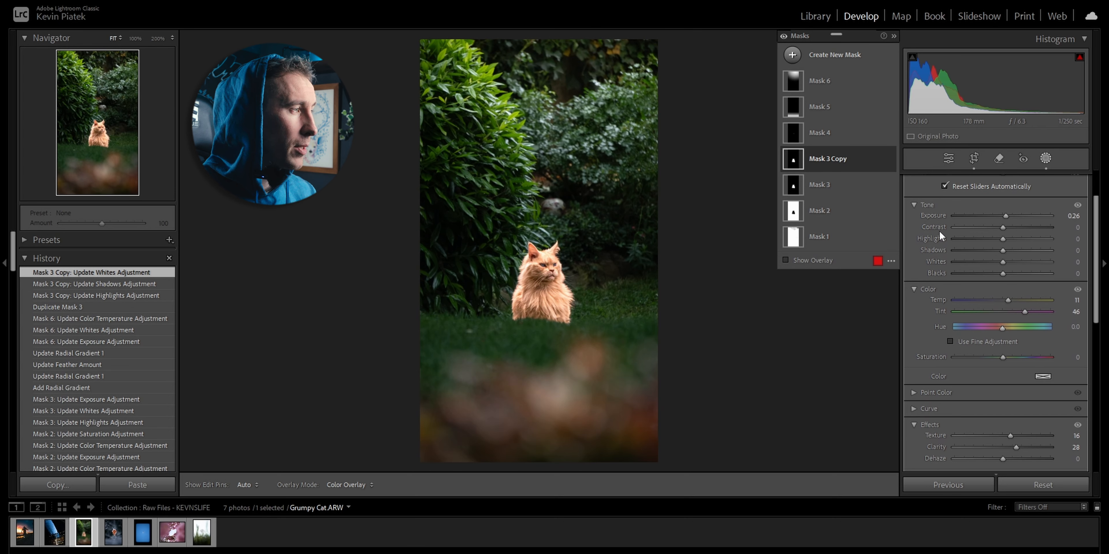
pyautogui.doubleClick(938, 214)
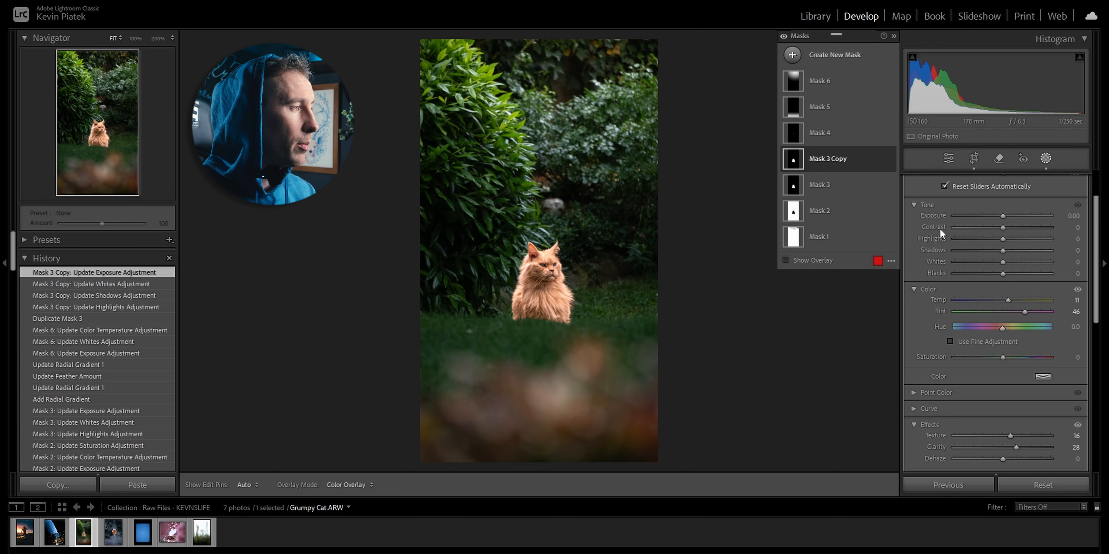
pyautogui.doubleClick(944, 311)
pyautogui.doubleClick(939, 300)
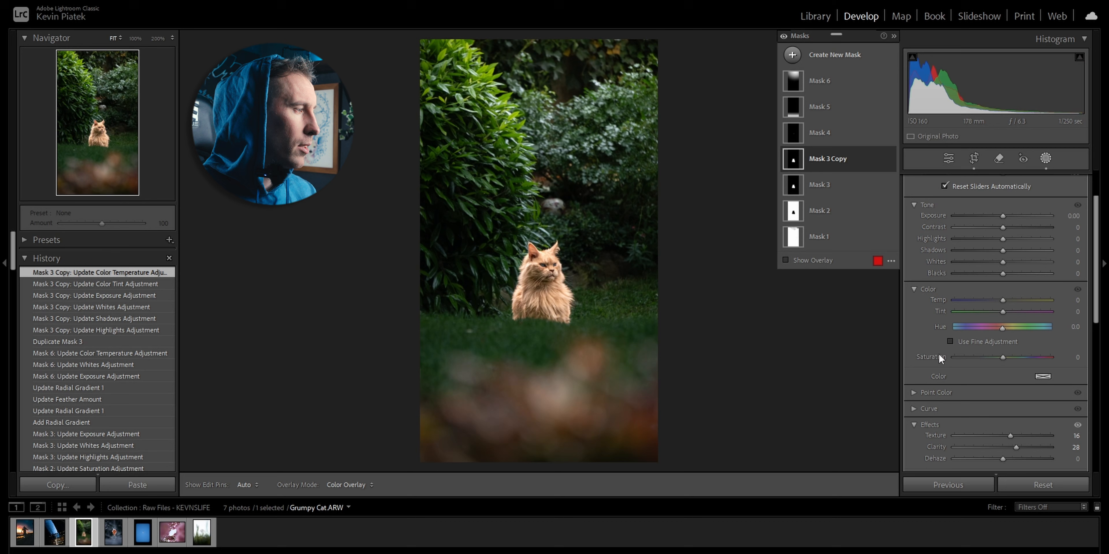
pyautogui.doubleClick(936, 438)
pyautogui.doubleClick(941, 446)
# - Intersect the duplicated cat mask with a brush, painting along the cat's outer fur edges and around its ears
pyautogui.press('o')
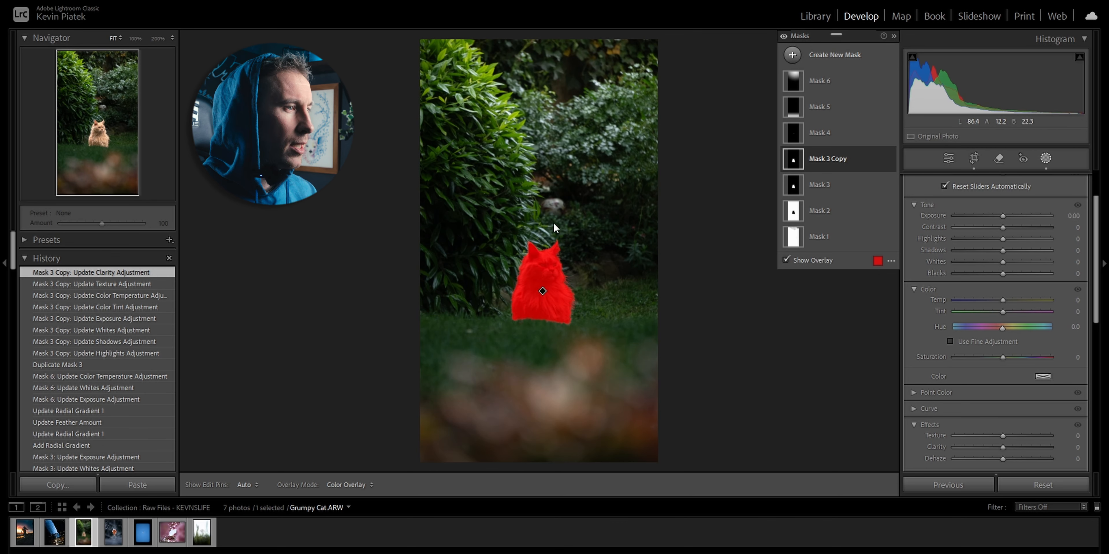
pyautogui.rightClick(798, 162)
pyautogui.moveTo(872, 218)
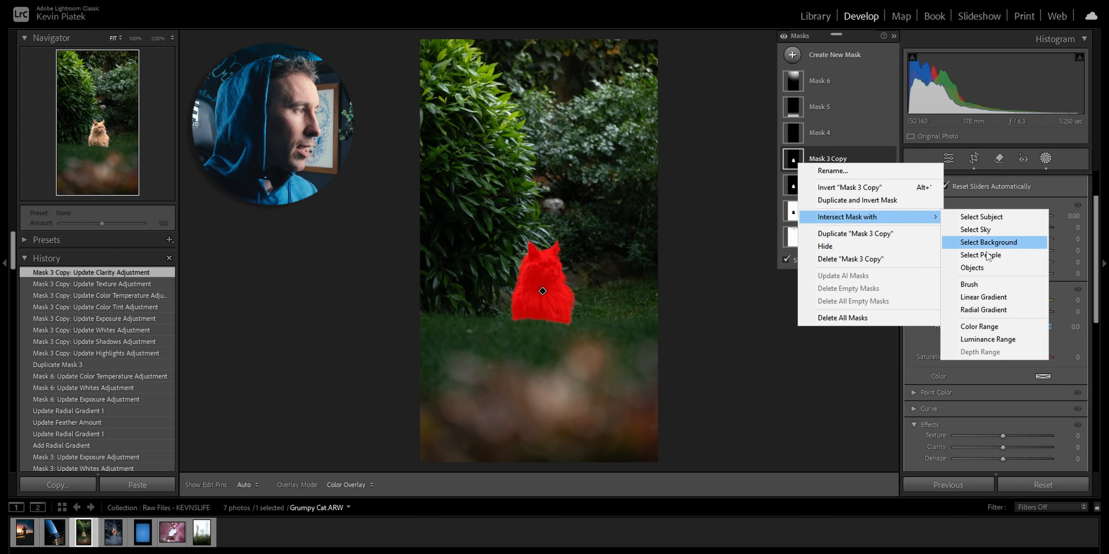
pyautogui.click(969, 284)
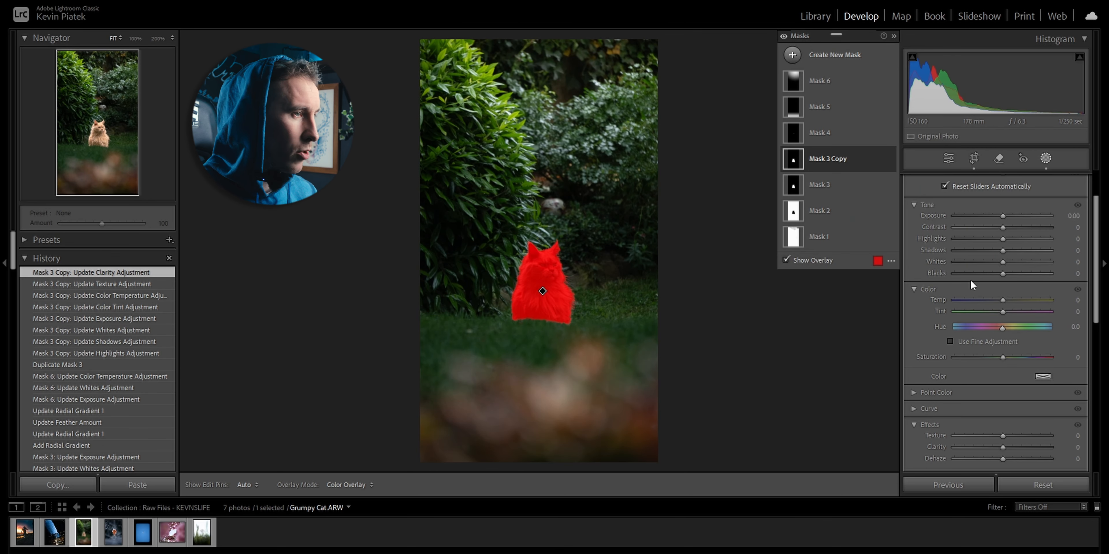
pyautogui.click(100, 124)
pyautogui.press('h')
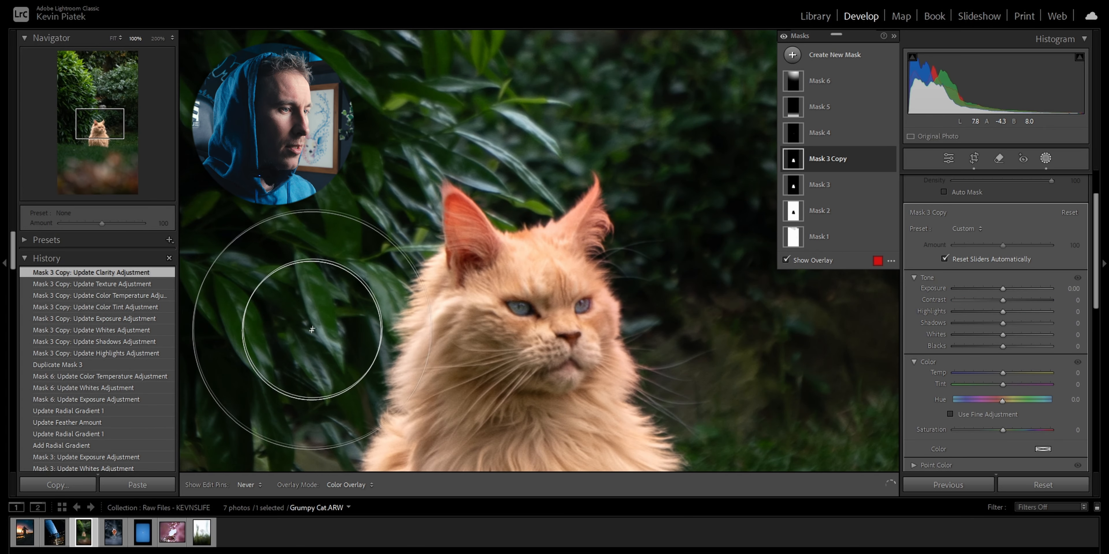
pyautogui.moveTo(312, 329)
pyautogui.mouseDown()
pyautogui.moveTo(272, 448)
pyautogui.moveTo(668, 104)
pyautogui.moveTo(714, 322)
pyautogui.moveTo(781, 436)
pyautogui.mouseUp()
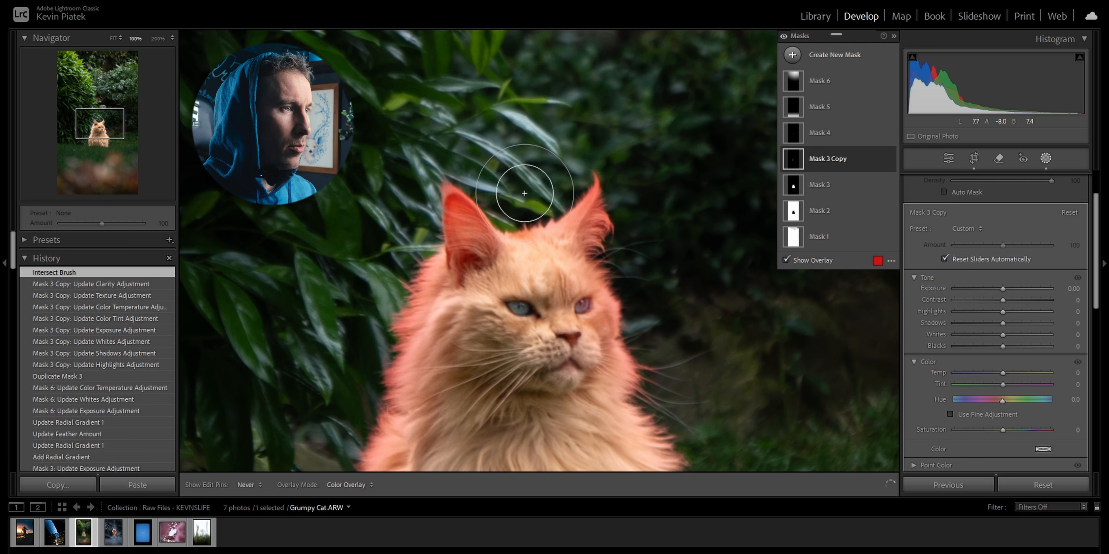
pyautogui.moveTo(524, 193); pyautogui.dragTo(563, 159)
# - Hide the mask overlay and set the exposure of the intersected cat-edge mask to 0.84
pyautogui.click(113, 38)
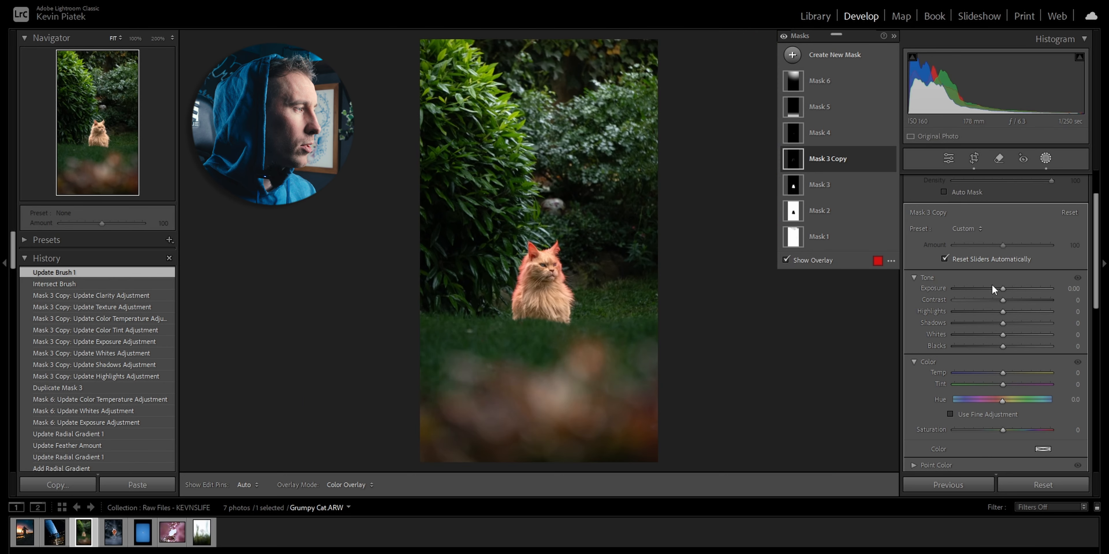
pyautogui.press('o')
pyautogui.moveTo(1004, 290); pyautogui.dragTo(1016, 289)
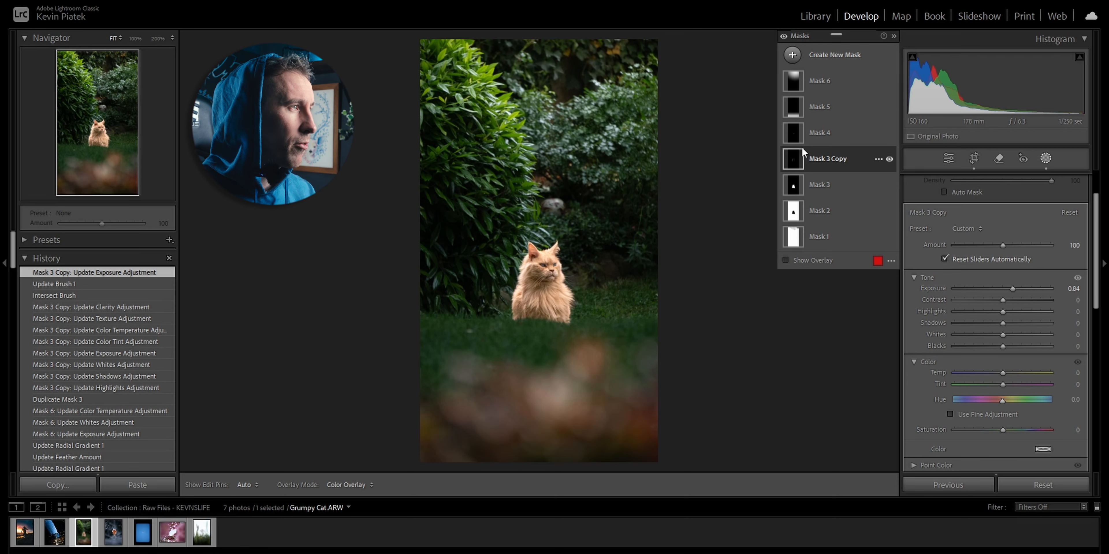
# - Close the masking tools and compare the cat photo before and after the edits
pyautogui.click(1046, 158)
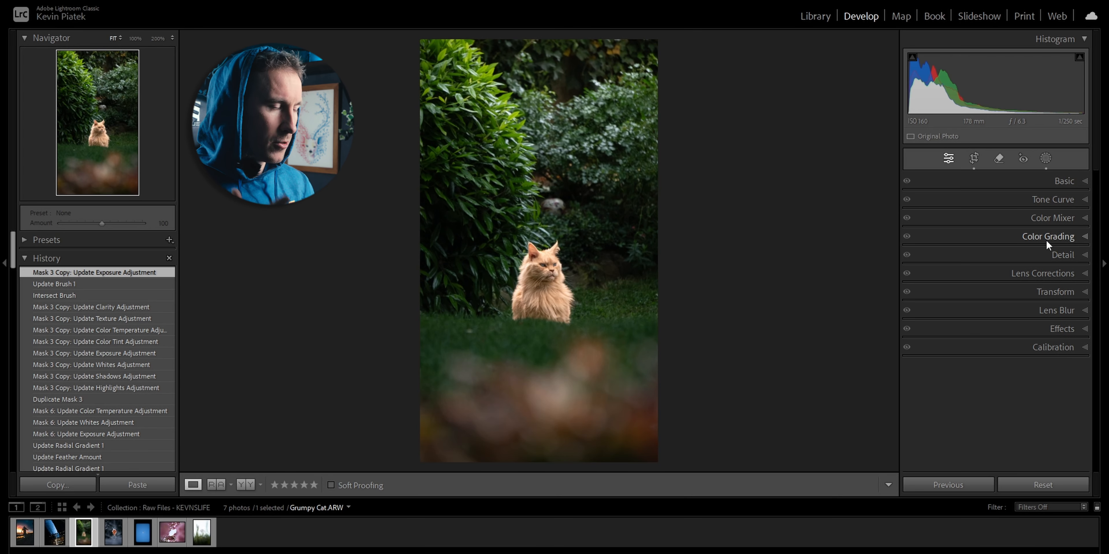
pyautogui.press('\\')
pyautogui.press('\\')
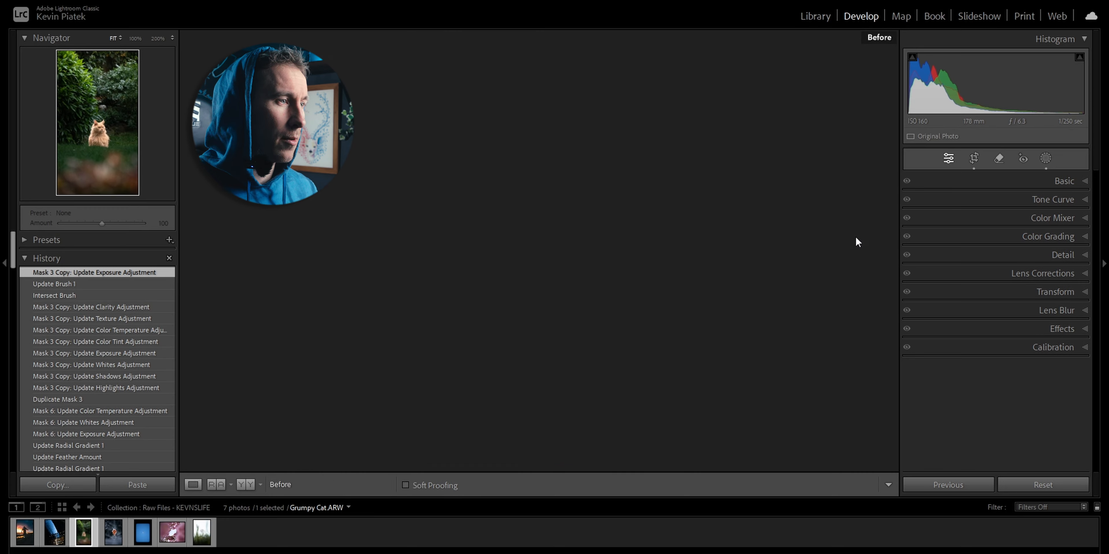
pyautogui.press('\\')
pyautogui.press('\\')
pyautogui.press('\\')
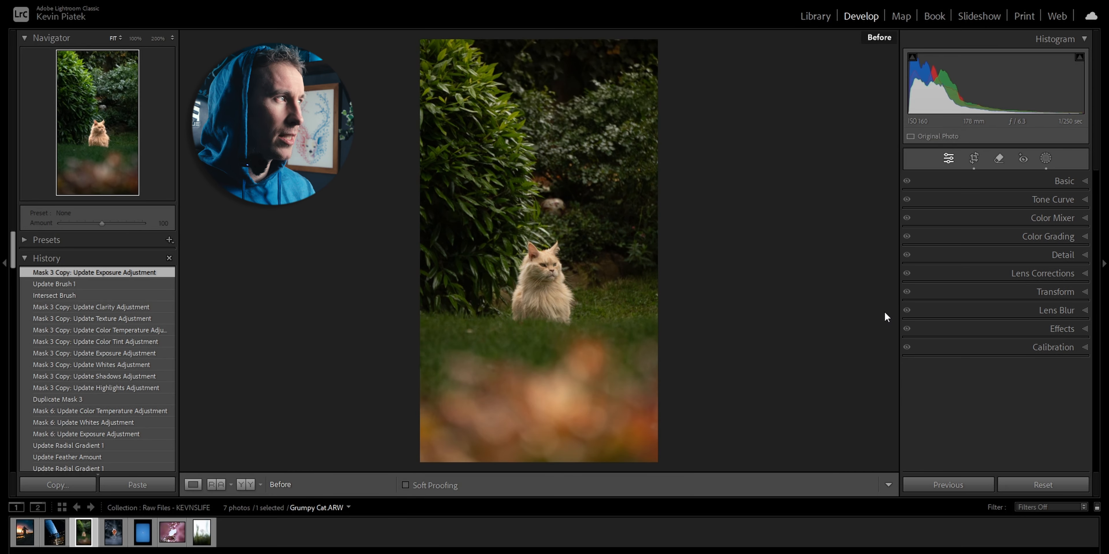